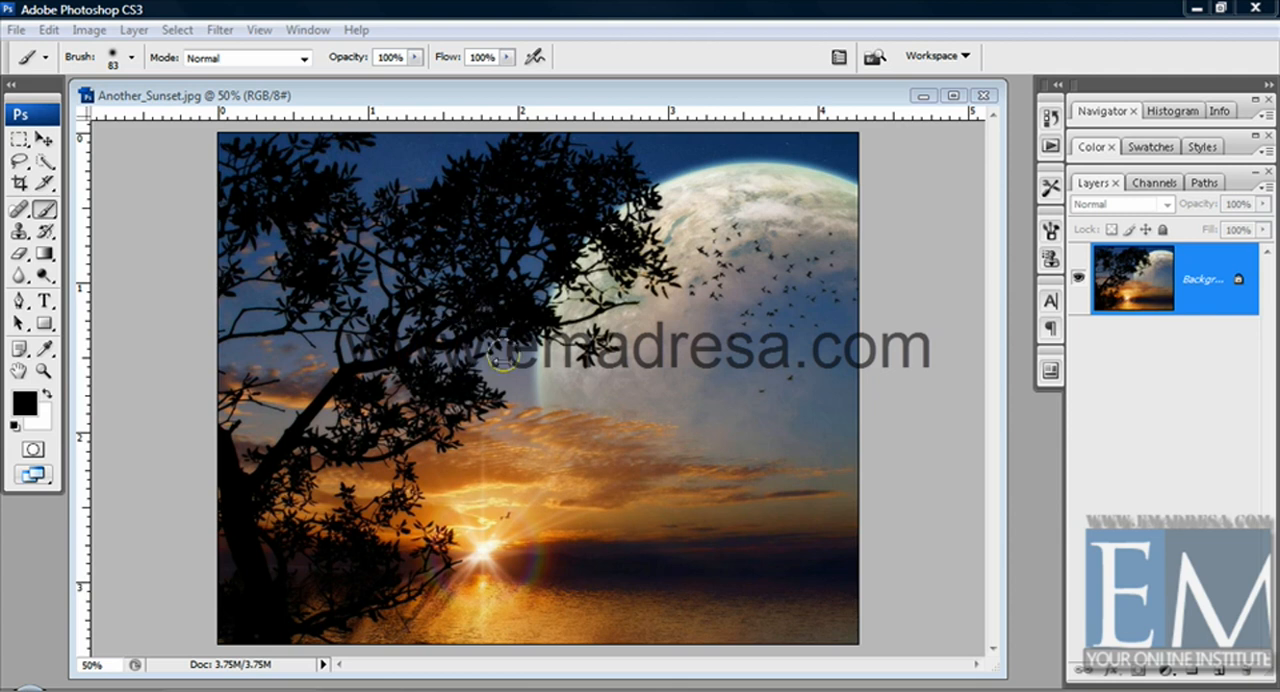
# Paint freehand black test strokes across the moon and sky, and undo the last stroke
pyautogui.moveTo(698, 292)
pyautogui.mouseDown()
pyautogui.moveTo(694, 335)
pyautogui.moveTo(515, 480)
pyautogui.mouseUp()
pyautogui.moveTo(479, 441)
pyautogui.mouseDown()
pyautogui.moveTo(462, 323)
pyautogui.moveTo(534, 318)
pyautogui.moveTo(714, 492)
pyautogui.moveTo(771, 441)
pyautogui.moveTo(764, 250)
pyautogui.moveTo(674, 195)
pyautogui.moveTo(545, 335)
pyautogui.mouseUp()
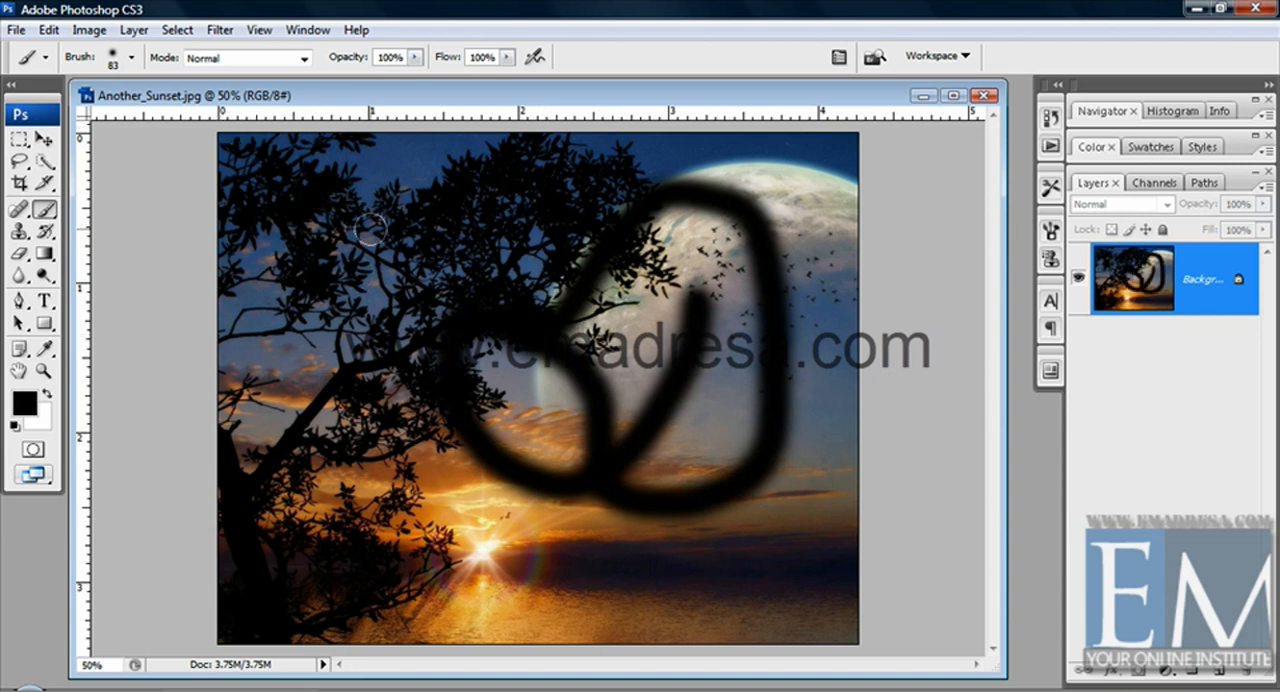
pyautogui.hotkey('ctrl', 'z')
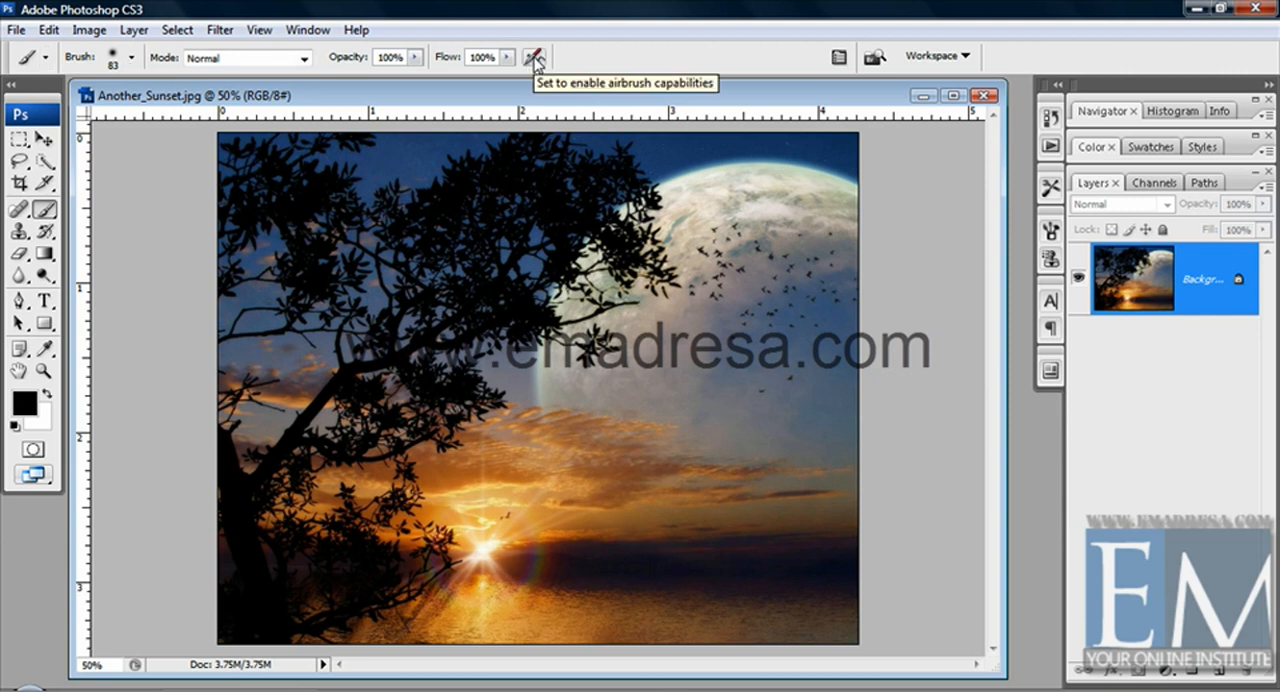
# Choose the Brush Tool, set its master diameter to 91 px, and paint a soft black stroke below the moon
pyautogui.click(46, 211)
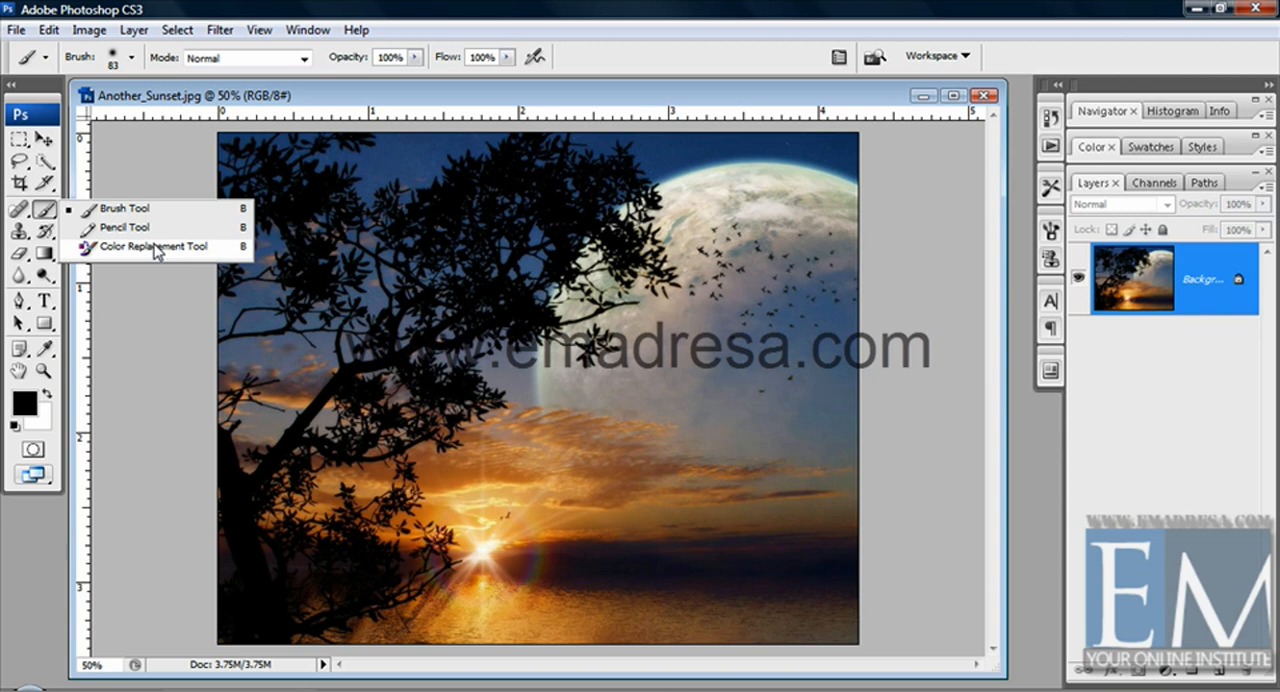
pyautogui.click(125, 214)
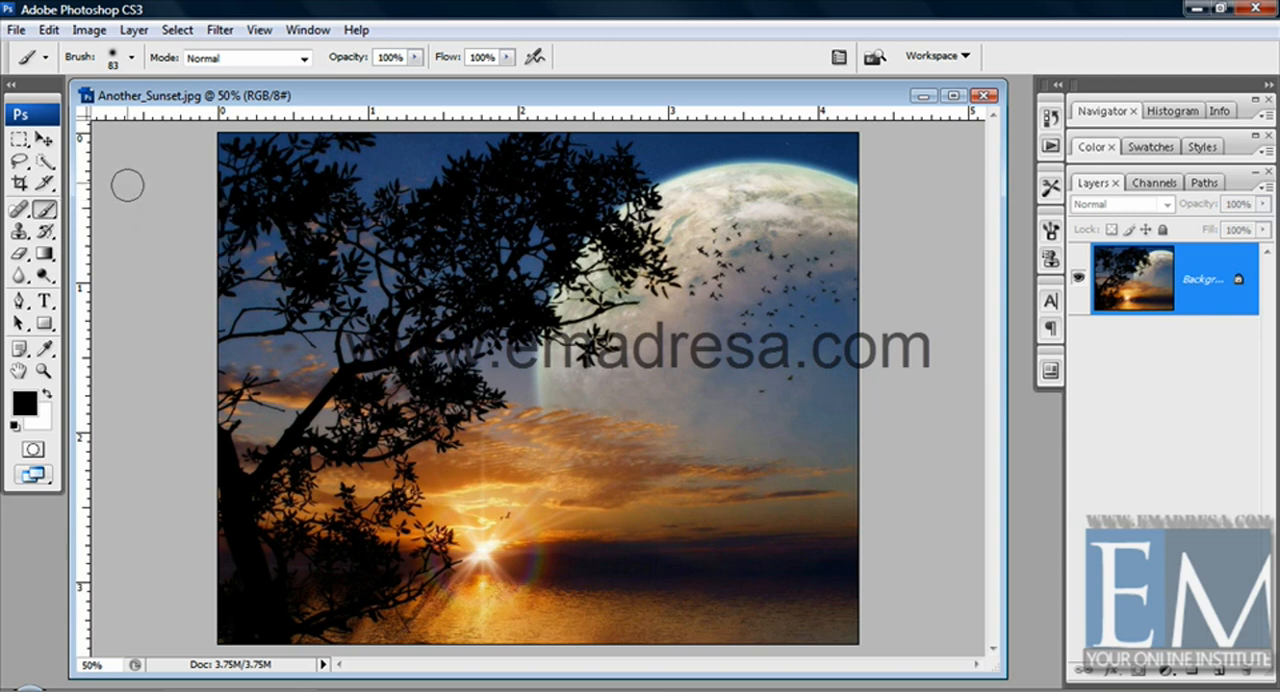
pyautogui.click(133, 62)
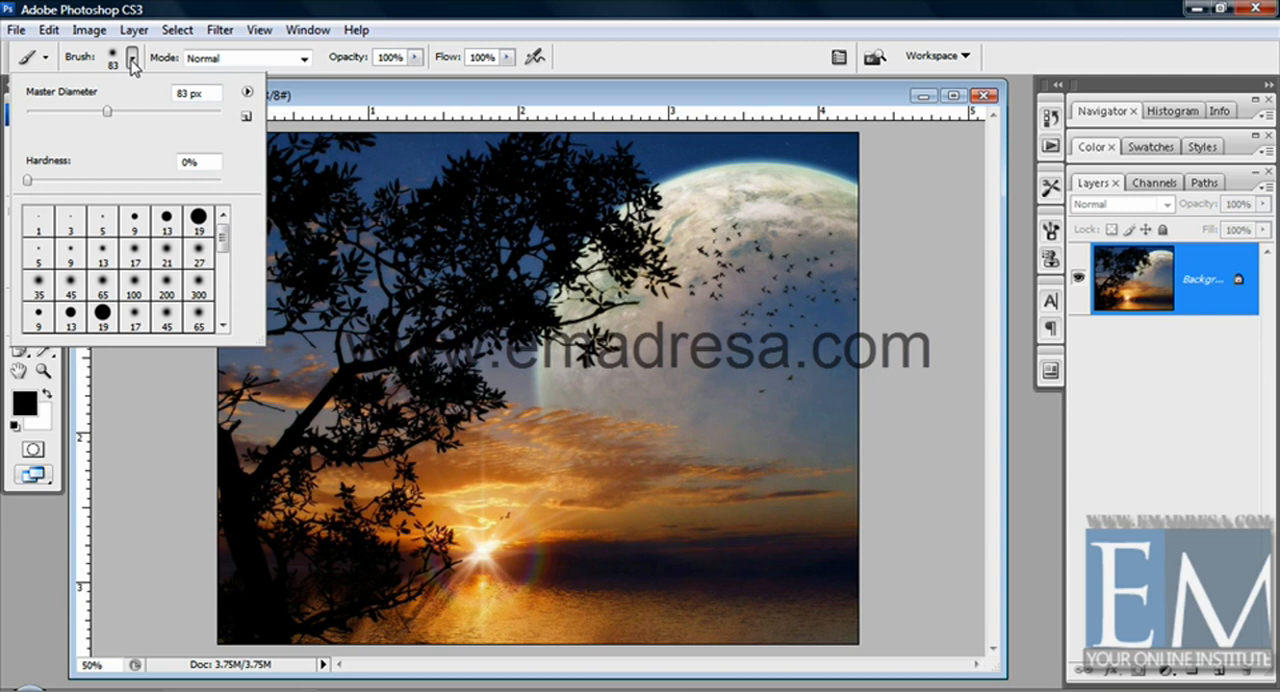
pyautogui.moveTo(107, 111); pyautogui.dragTo(179, 111)
pyautogui.moveTo(179, 111); pyautogui.dragTo(193, 111)
pyautogui.click(115, 112)
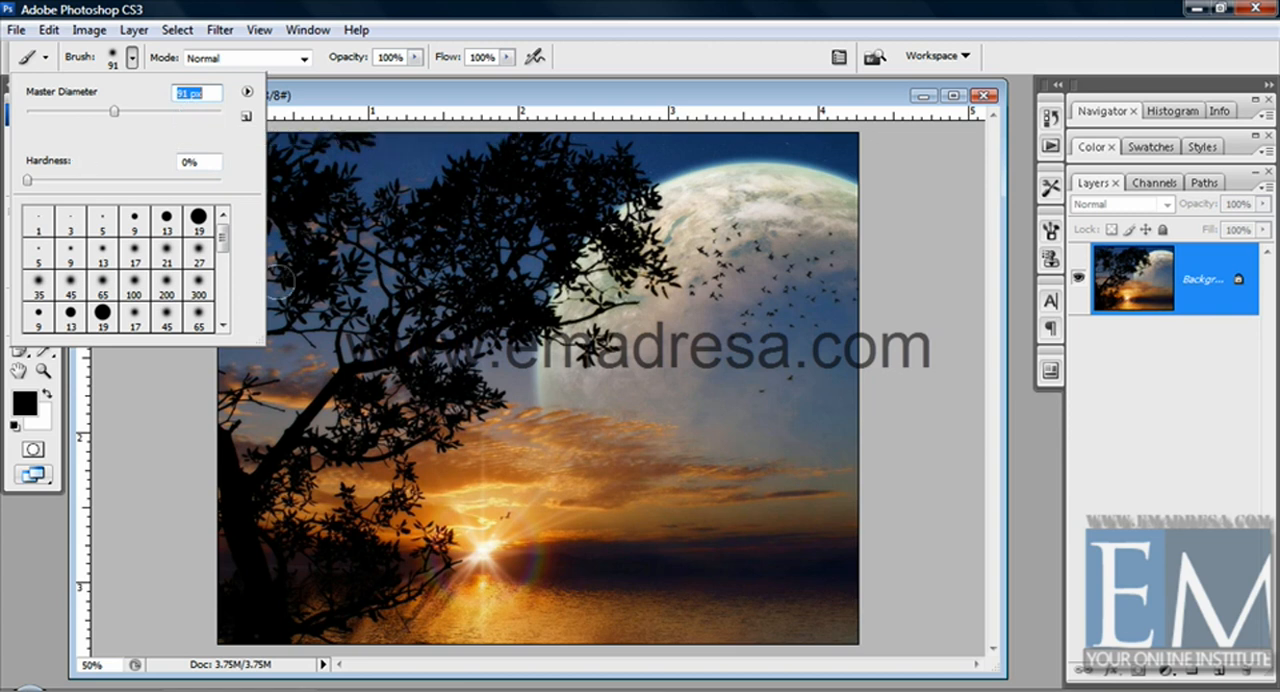
pyautogui.moveTo(740, 376); pyautogui.dragTo(700, 560)
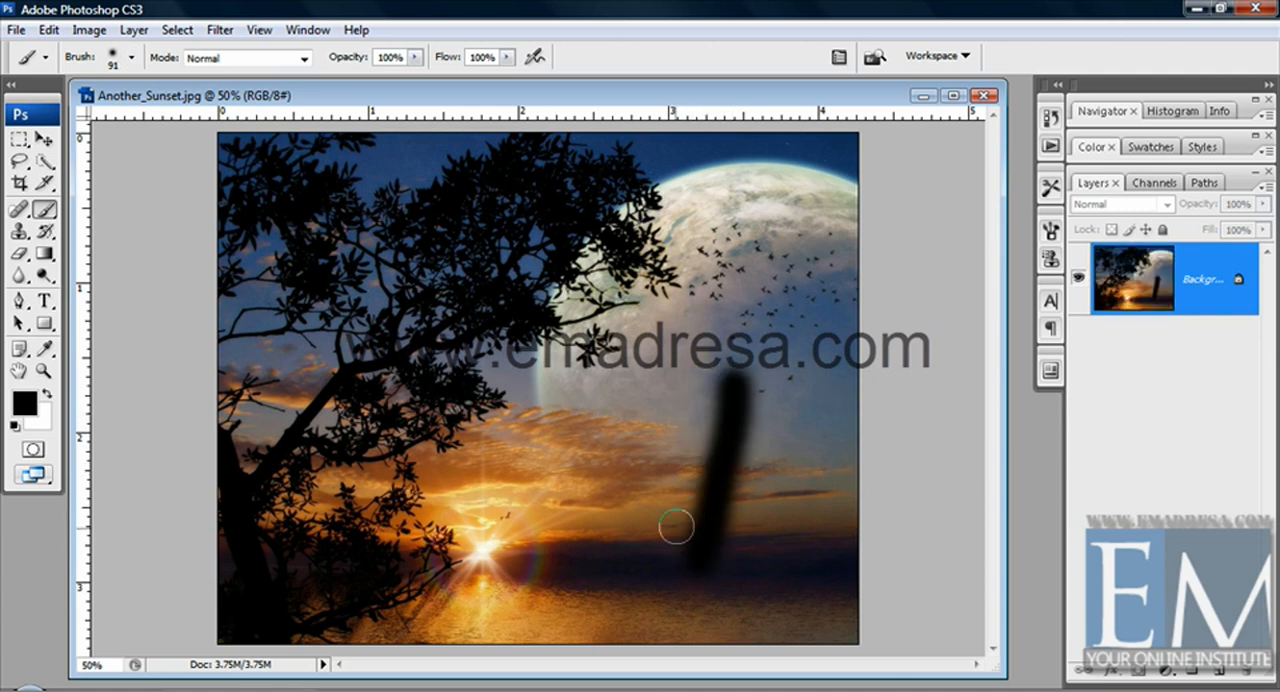
# Pick the Airbrush Hard Round 13 brush and paint a thin black stroke beside the soft one
pyautogui.click(131, 60)
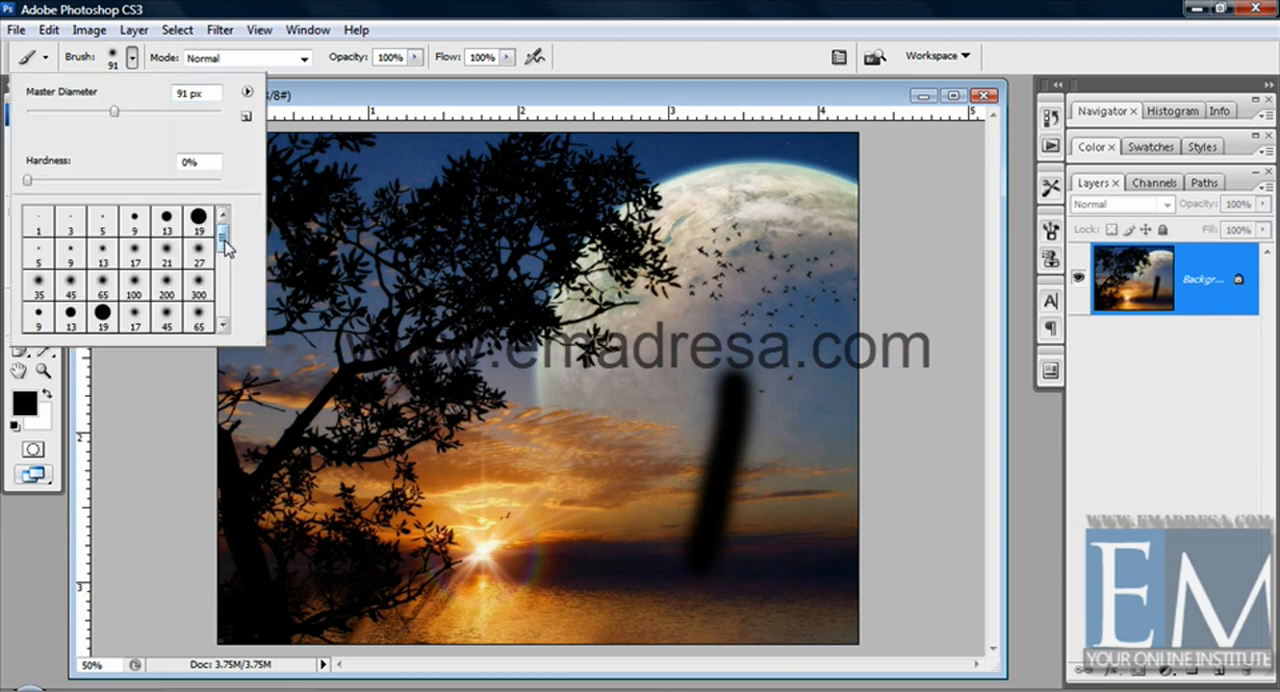
pyautogui.click(223, 325)
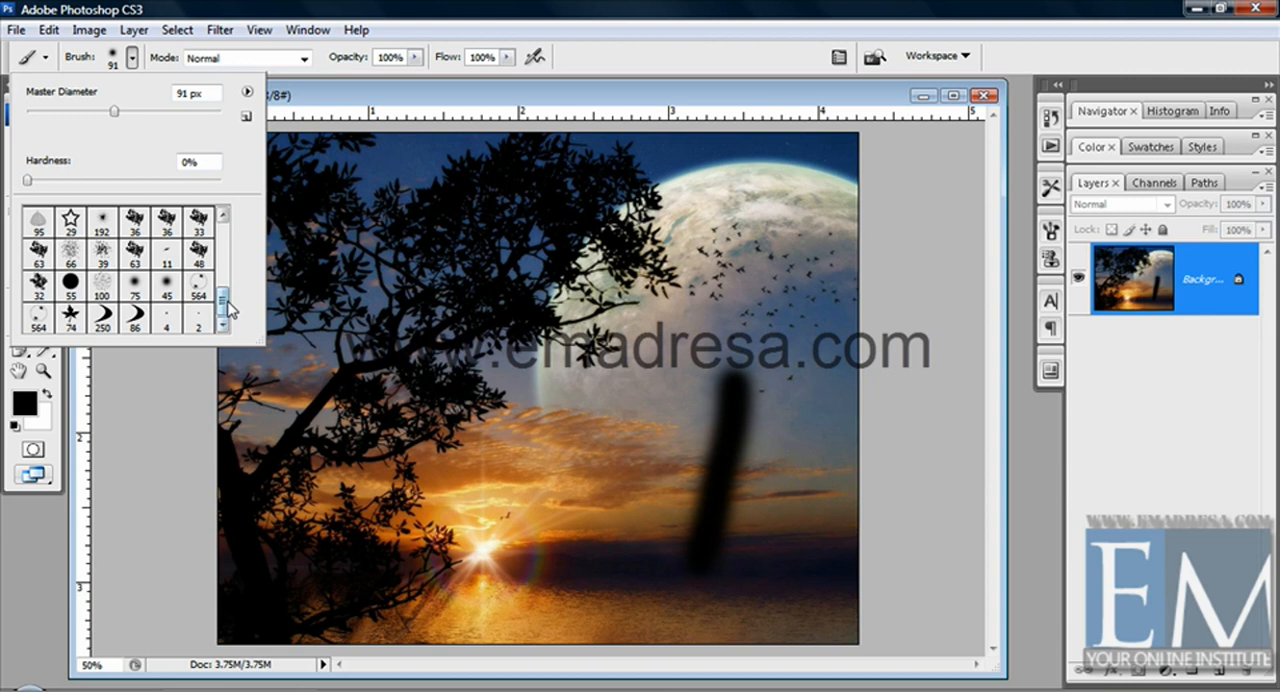
pyautogui.moveTo(226, 300); pyautogui.dragTo(228, 237)
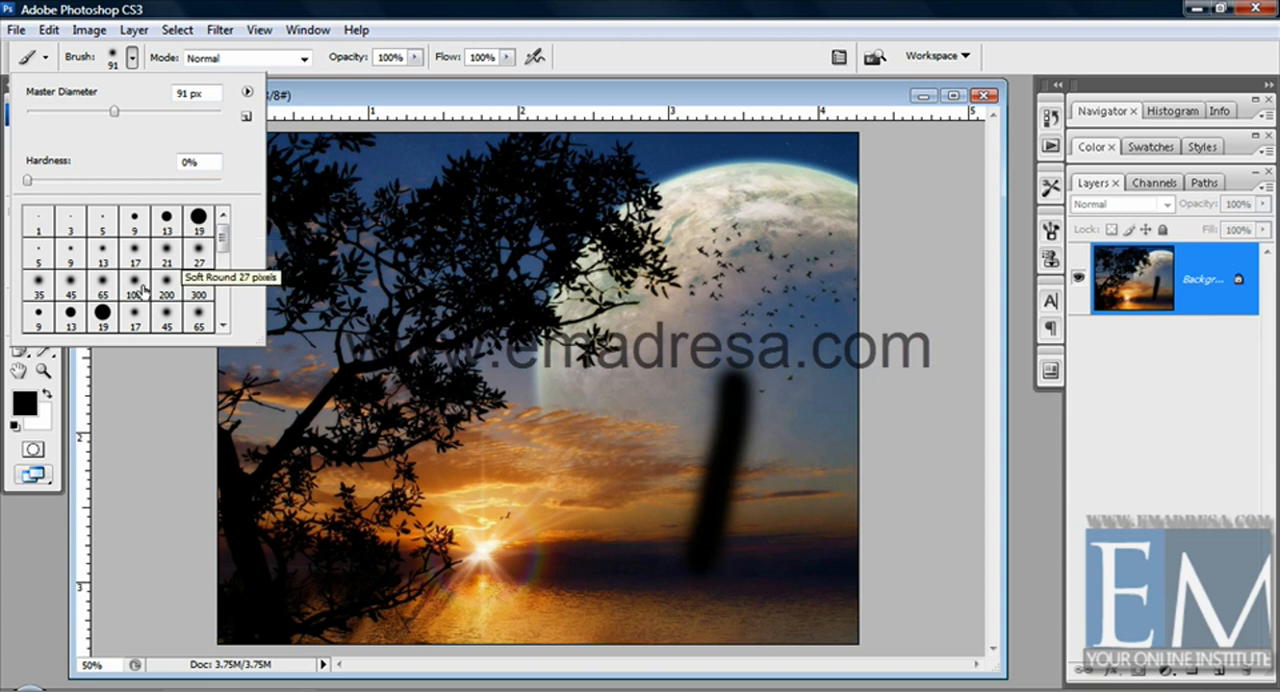
pyautogui.click(70, 314)
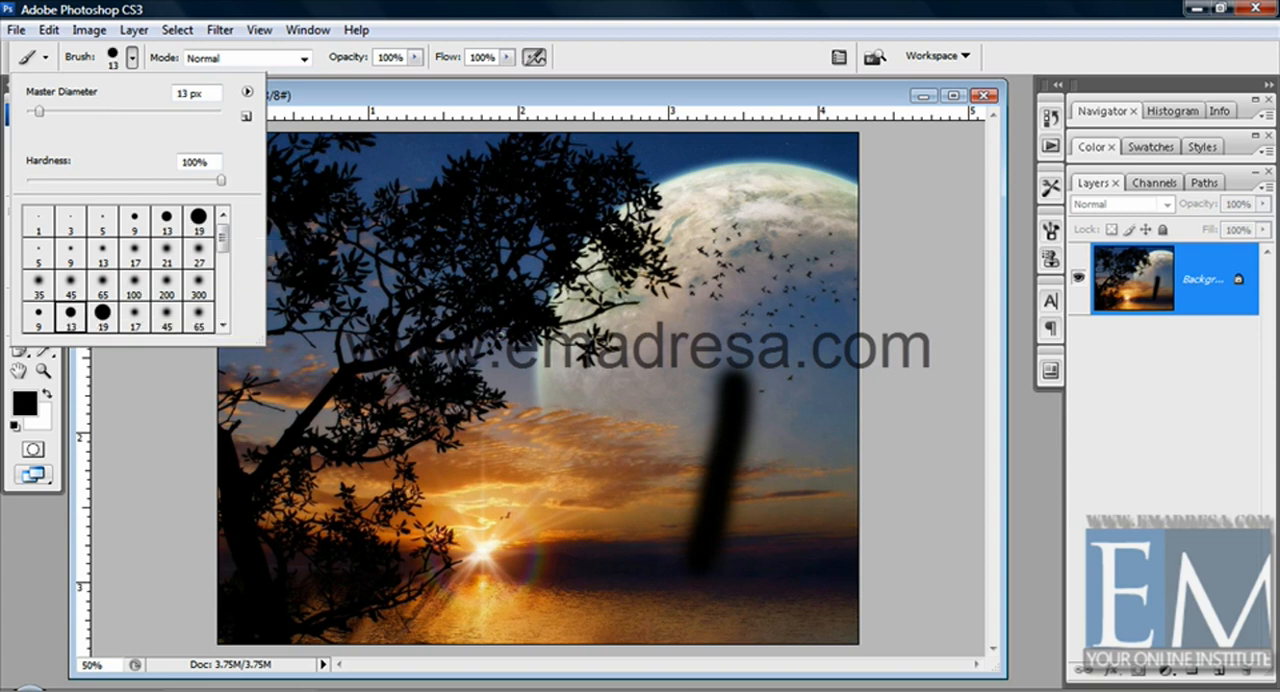
pyautogui.moveTo(757, 310); pyautogui.dragTo(798, 455)
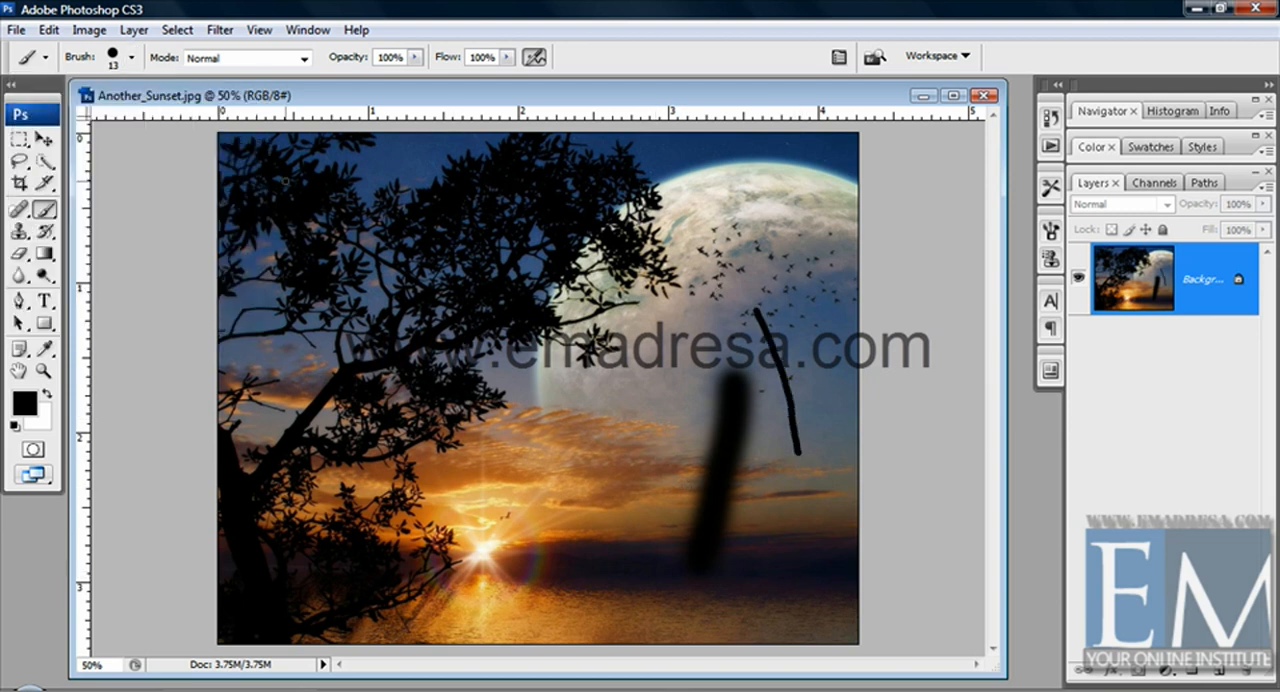
# Set the brush's master diameter to 86 px and paint a thick hard-edged stroke on the other side of the soft one
pyautogui.click(131, 57)
pyautogui.click(109, 111)
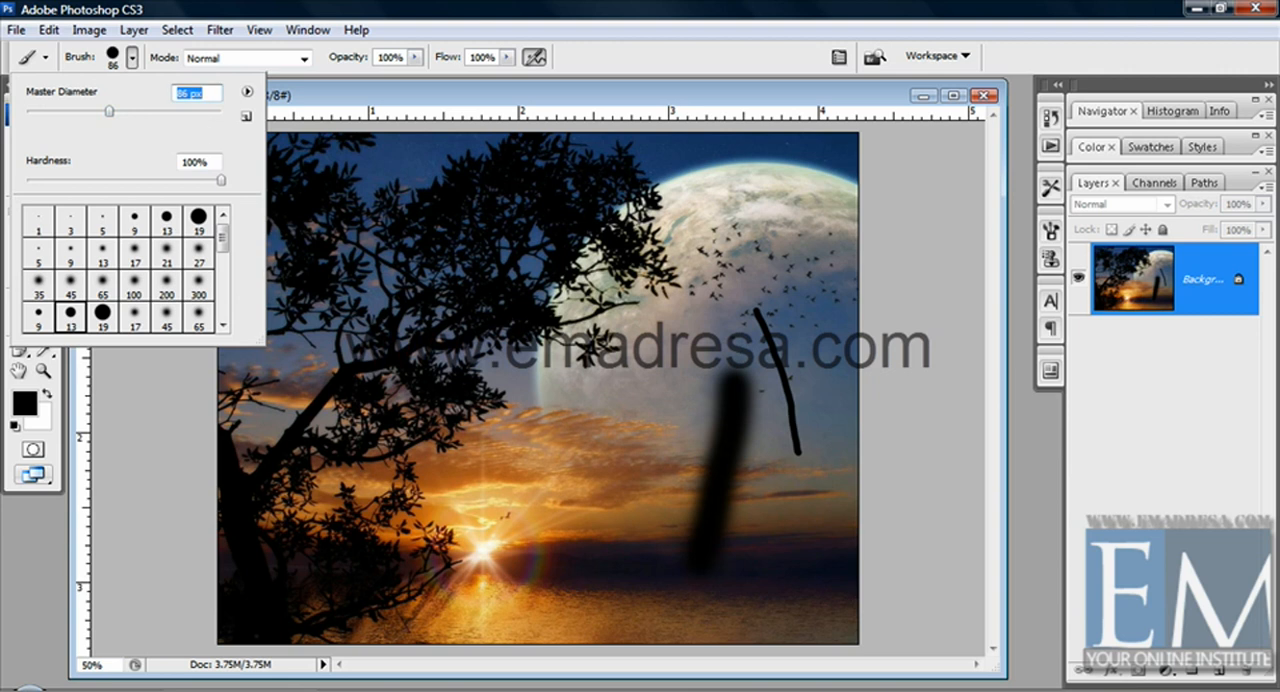
pyautogui.moveTo(617, 369)
pyautogui.mouseDown()
pyautogui.moveTo(619, 440)
pyautogui.moveTo(597, 503)
pyautogui.mouseUp()
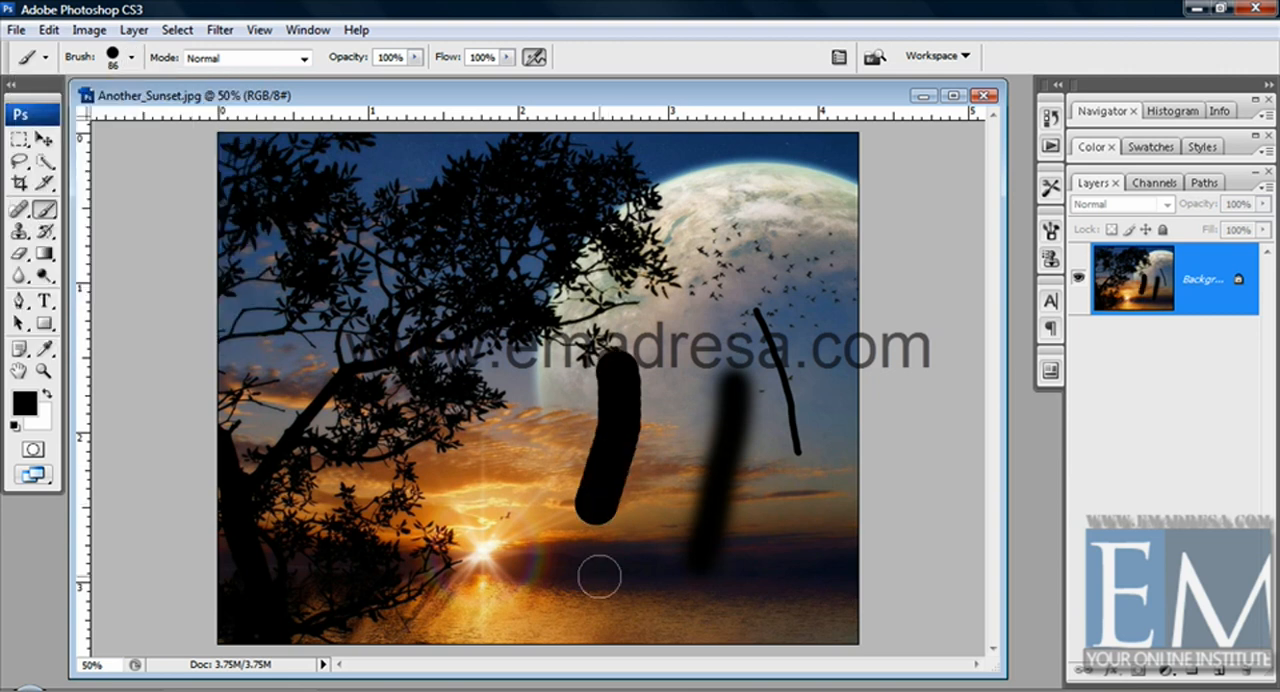
# Undo all the test strokes painted on the sunset image
pyautogui.hotkey('ctrl', 'alt', 'z')
pyautogui.hotkey('ctrl', 'alt', 'z')
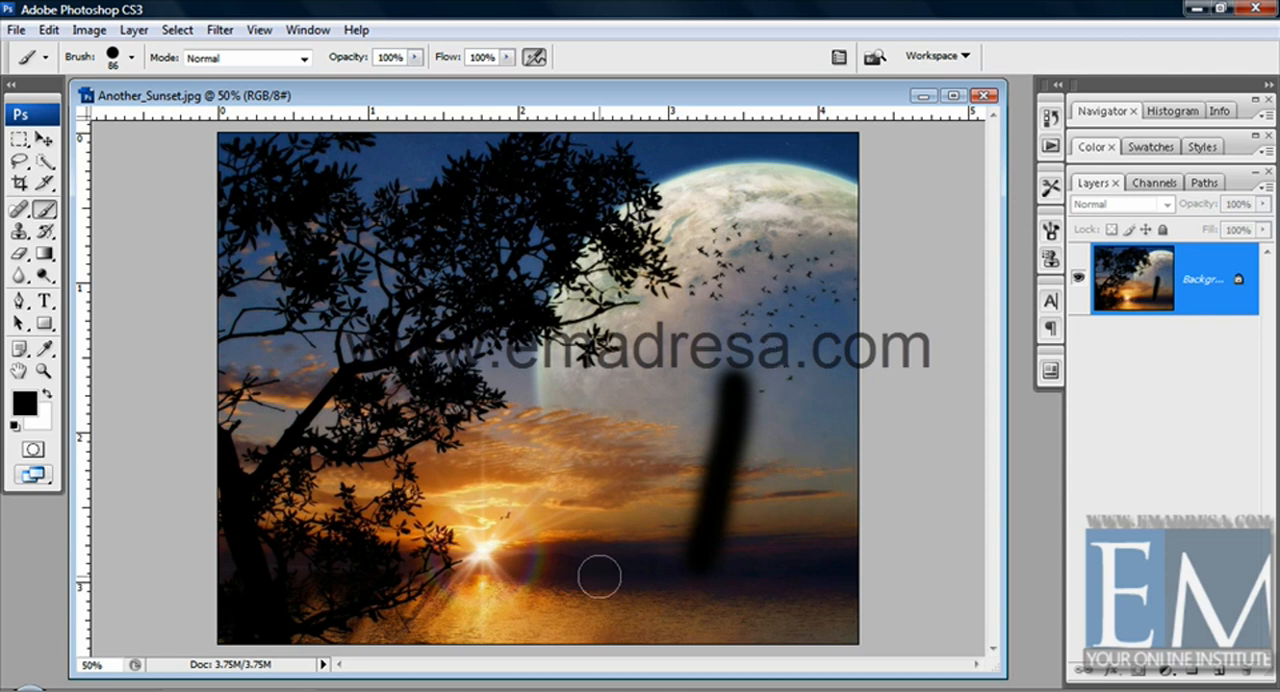
pyautogui.hotkey('ctrl', 'alt', 'z')
pyautogui.hotkey('ctrl', 'alt', 'z')
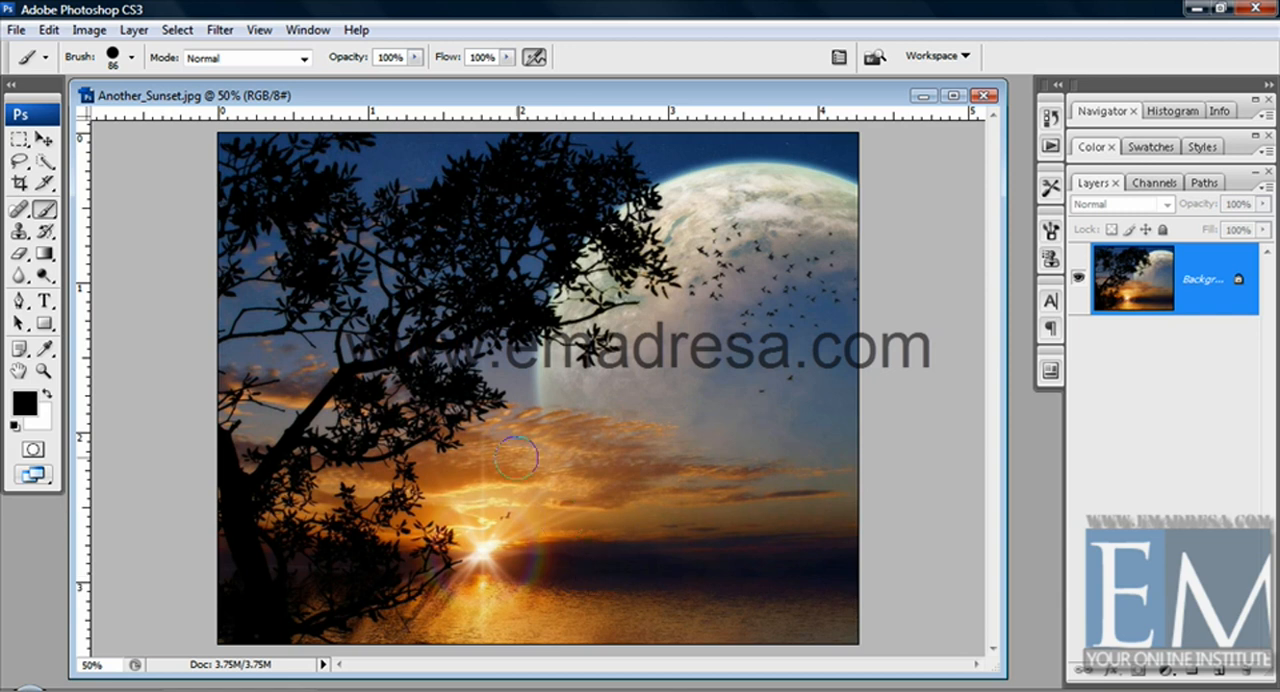
# Paint a hard-edged black stroke over the moon, set the brush hardness to 40%, and paint two softer strokes next to it
pyautogui.moveTo(788, 273); pyautogui.dragTo(737, 471)
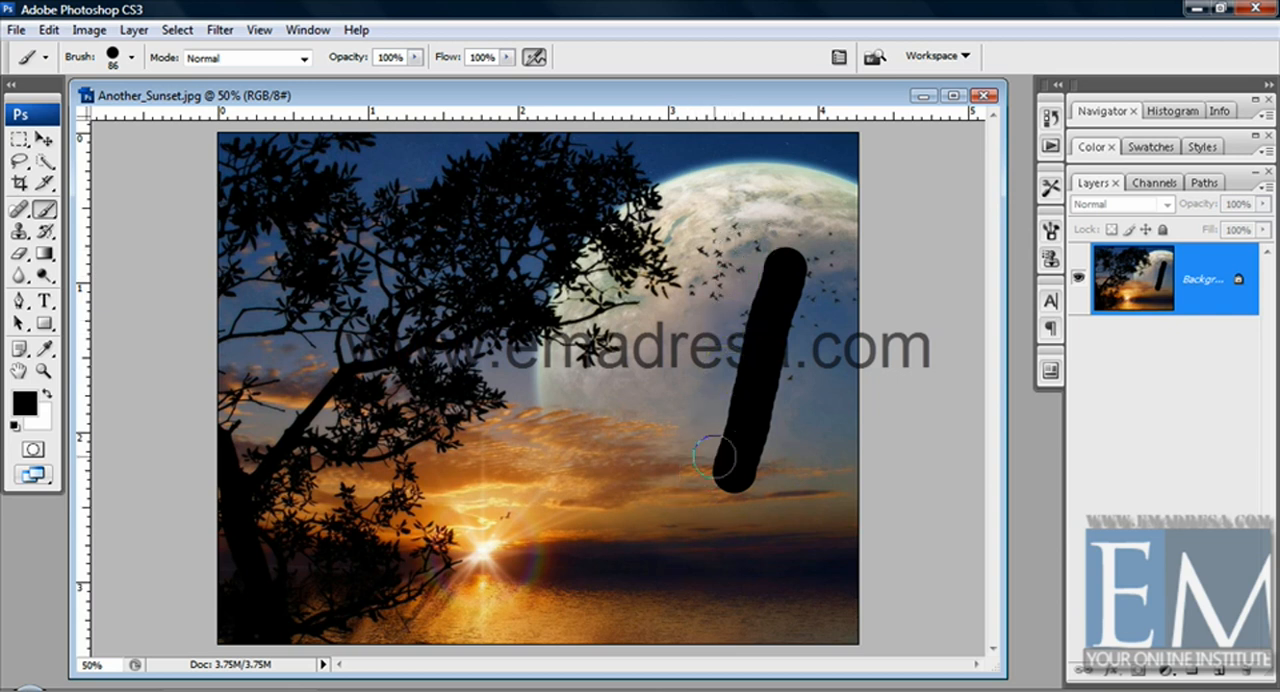
pyautogui.click(131, 57)
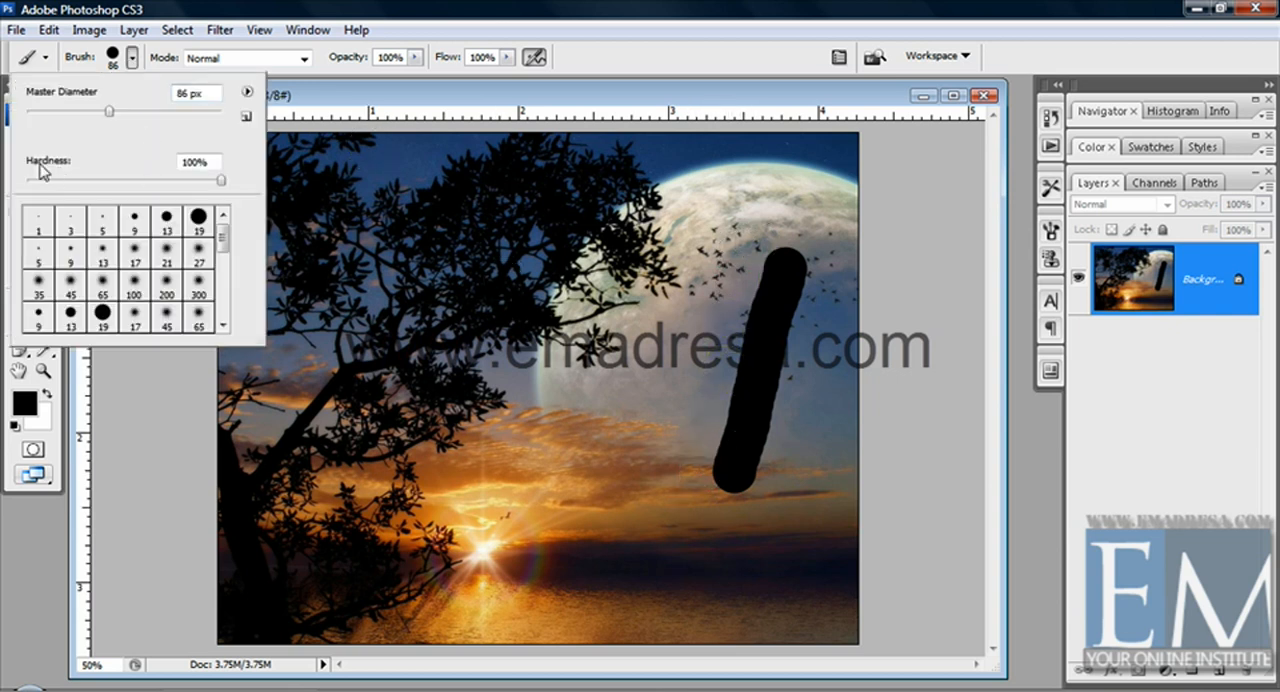
pyautogui.click(149, 180)
pyautogui.click(104, 180)
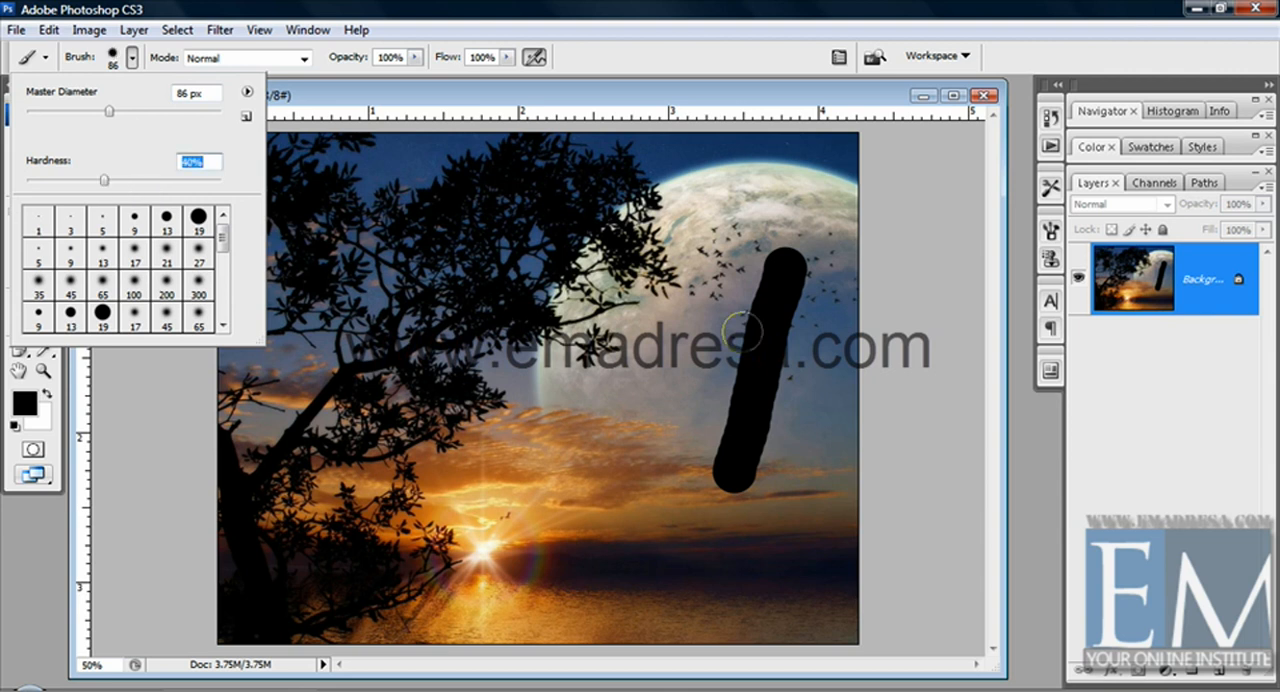
pyautogui.click(752, 331)
pyautogui.moveTo(745, 320); pyautogui.dragTo(633, 438)
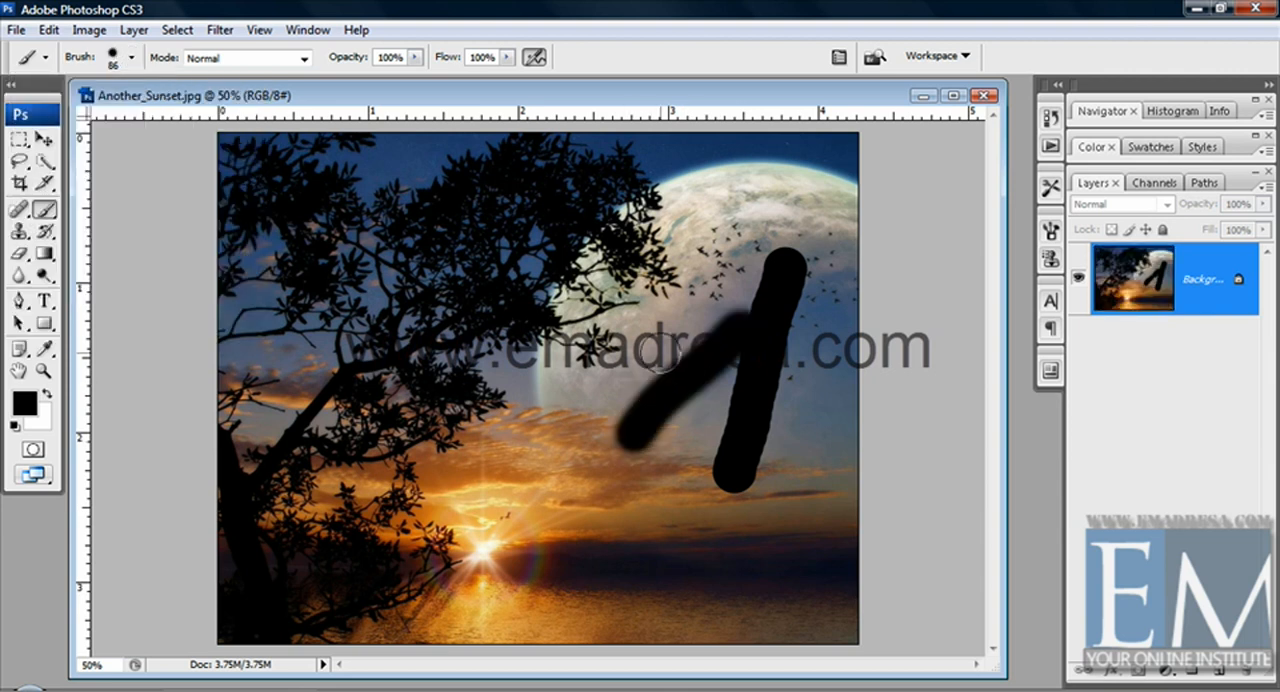
pyautogui.moveTo(668, 334); pyautogui.dragTo(556, 434)
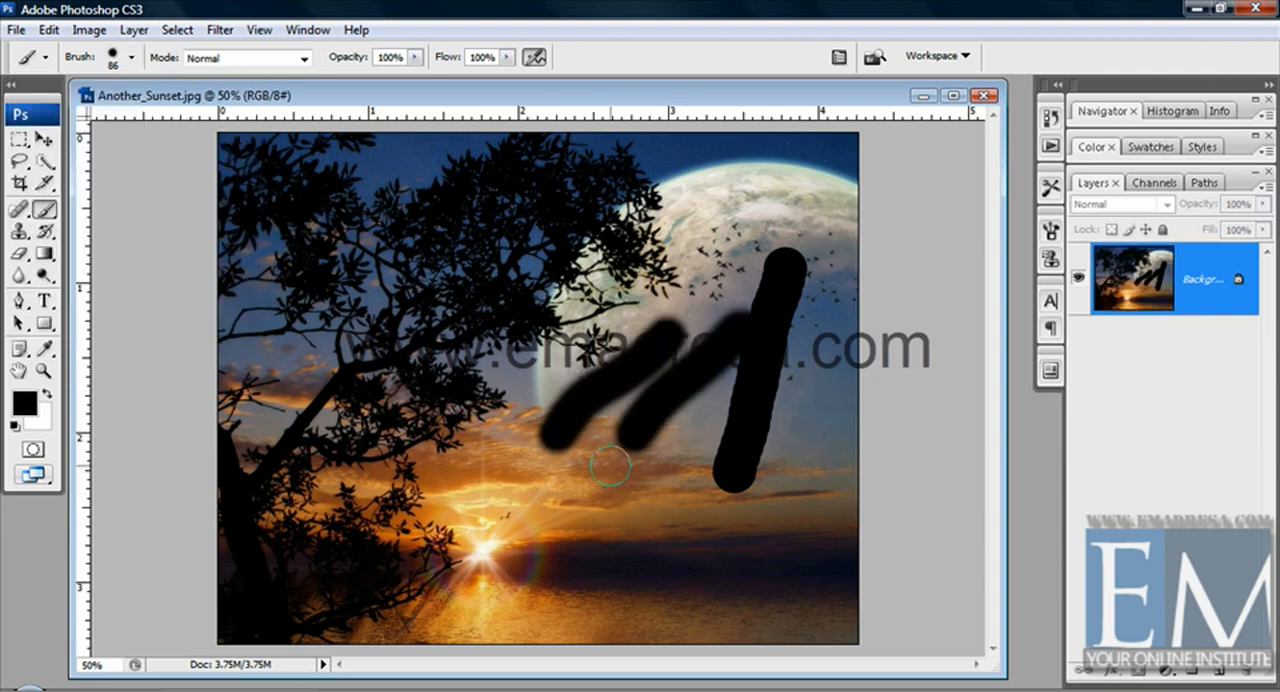
# Undo the hard-edged stroke and the two softer strokes painted for the hardness comparison
pyautogui.hotkey('ctrl', 'z')
pyautogui.hotkey('ctrl', 'alt', 'z')
pyautogui.hotkey('ctrl', 'alt', 'z')
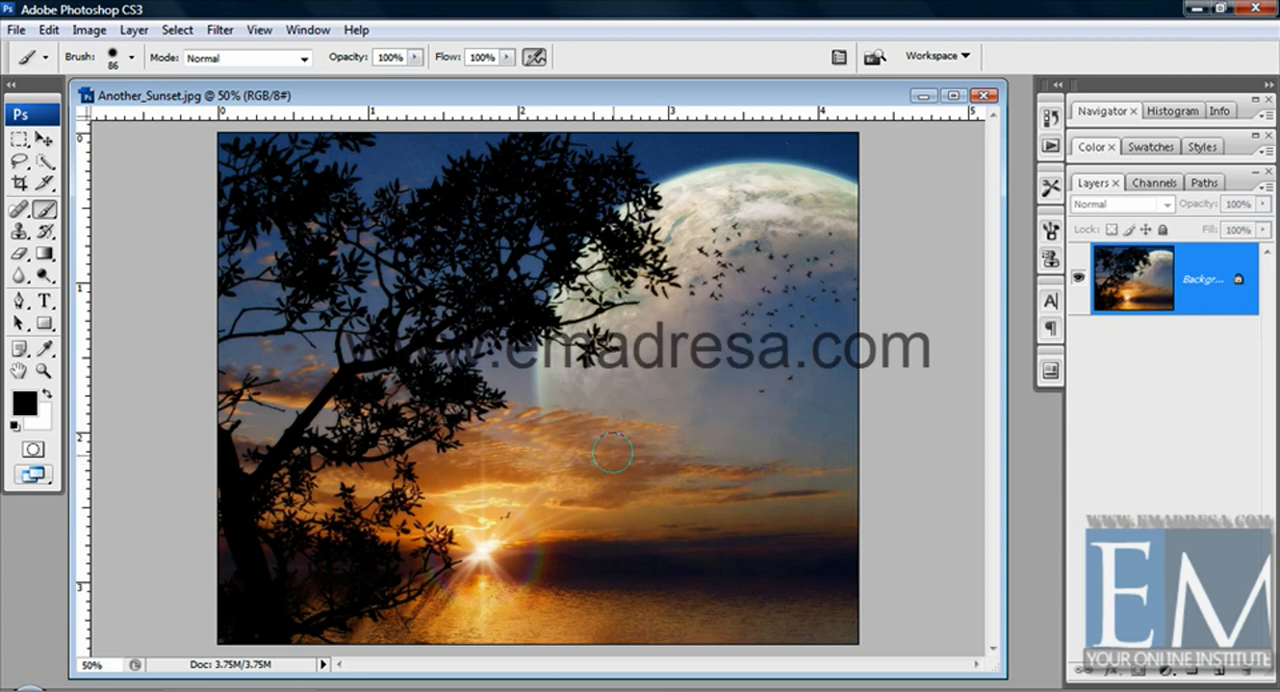
pyautogui.click(131, 57)
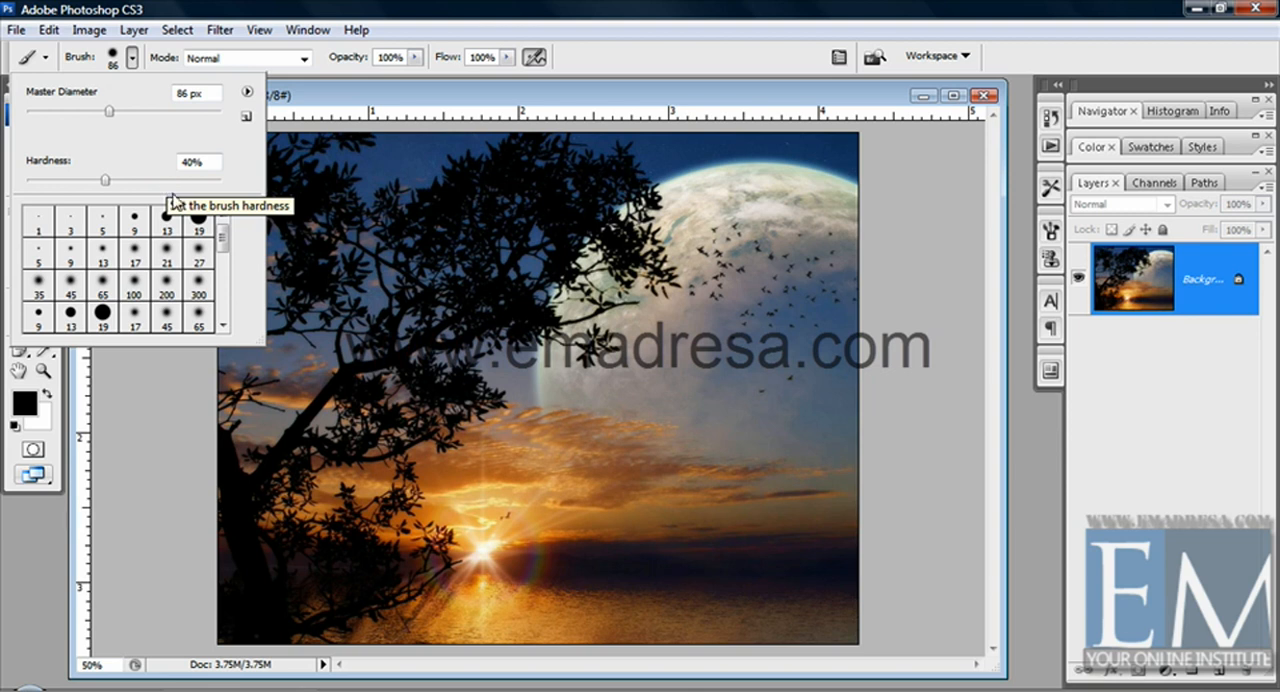
pyautogui.moveTo(226, 244); pyautogui.dragTo(224, 300)
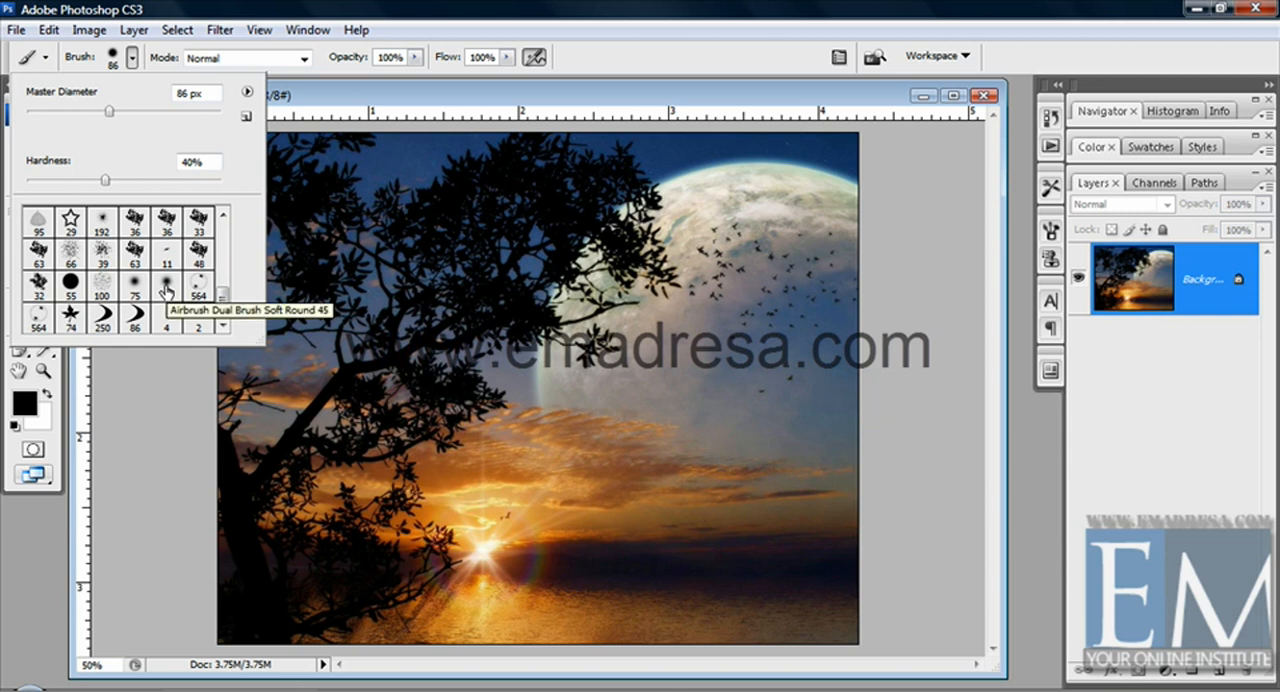
pyautogui.click(246, 93)
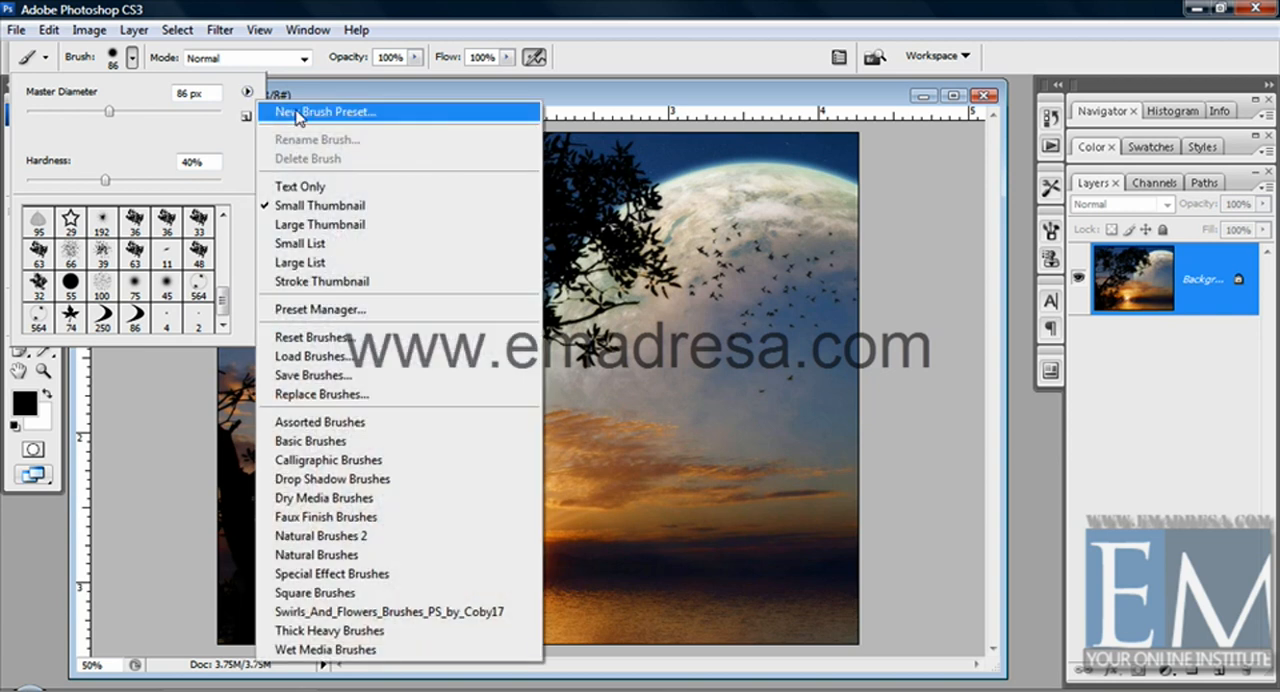
pyautogui.click(357, 122)
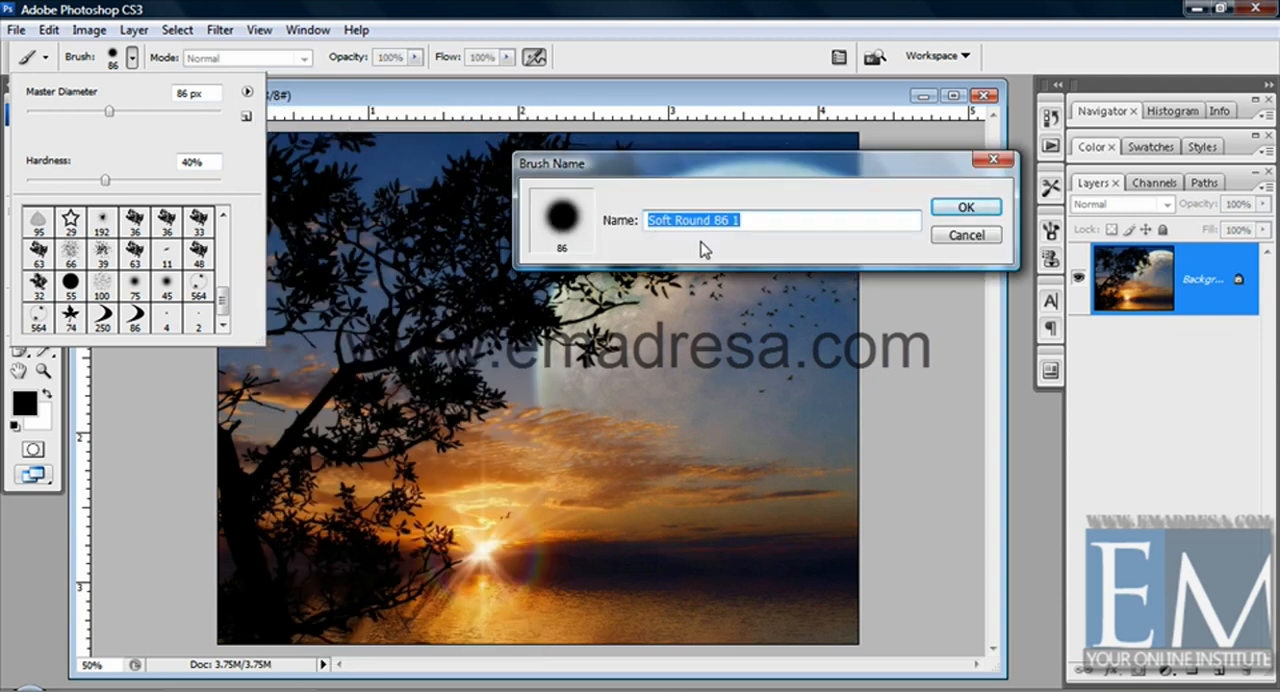
pyautogui.click(964, 235)
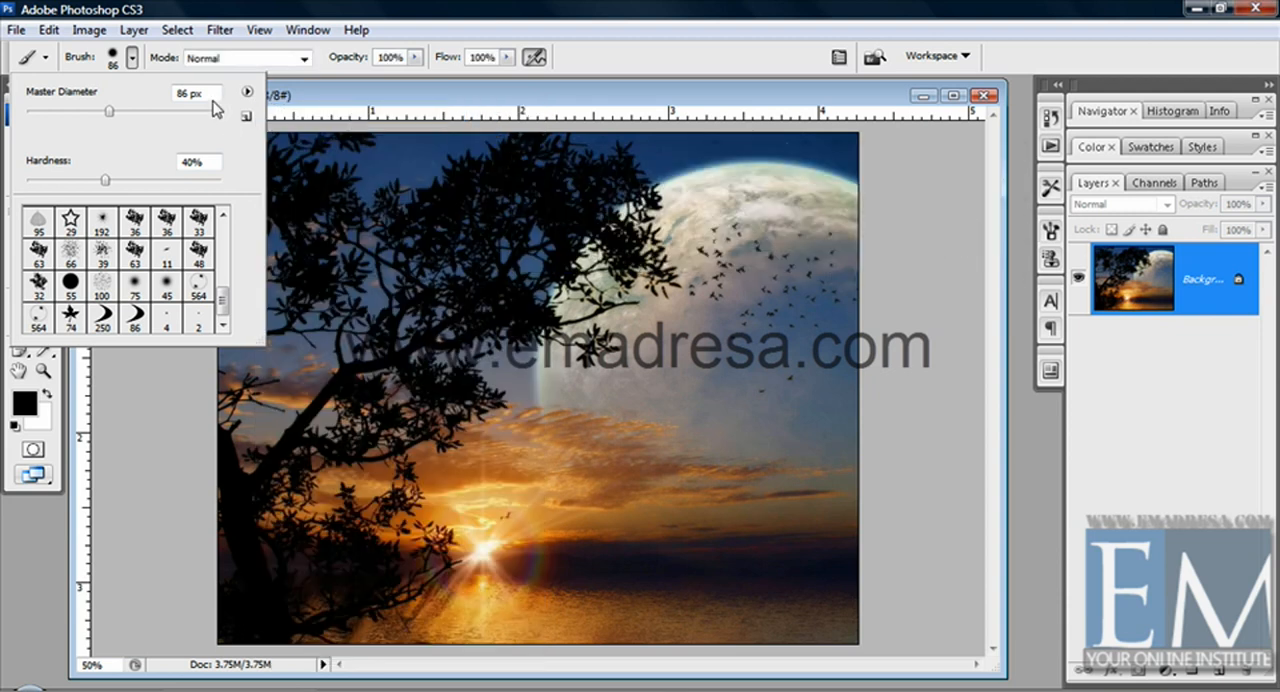
# Show the brush presets as Text Only and enlarge the preset picker to fit more entries
pyautogui.click(247, 92)
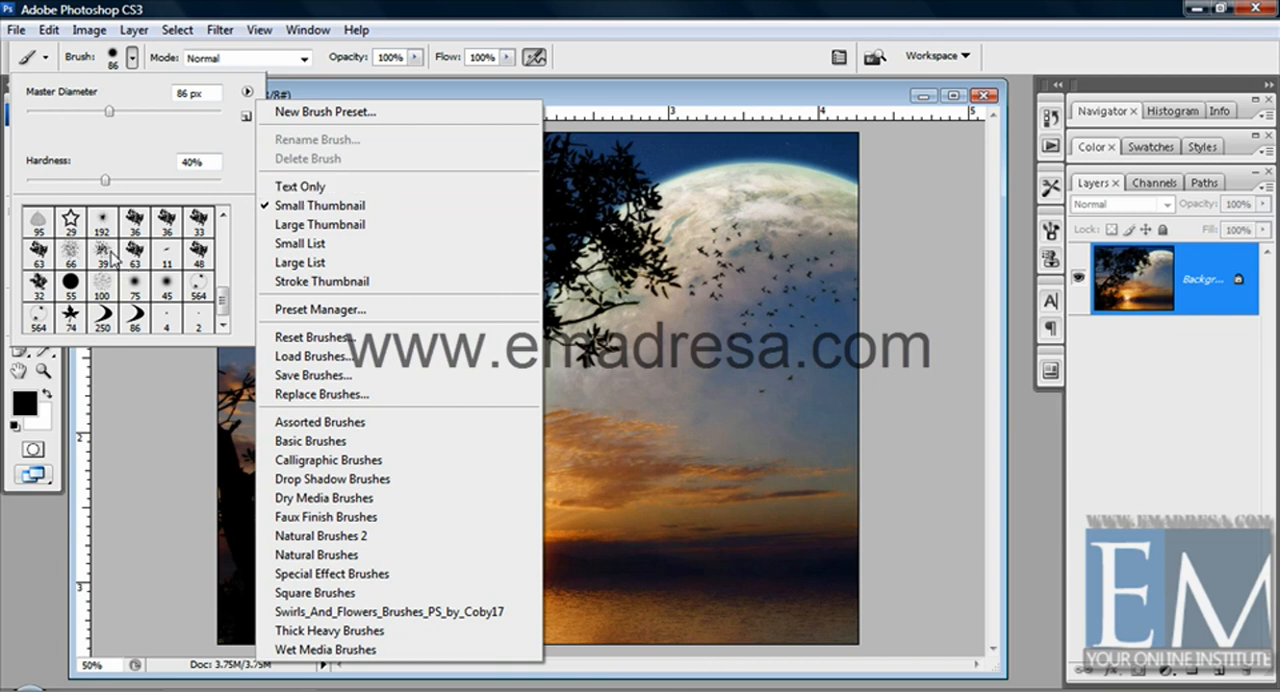
pyautogui.click(285, 190)
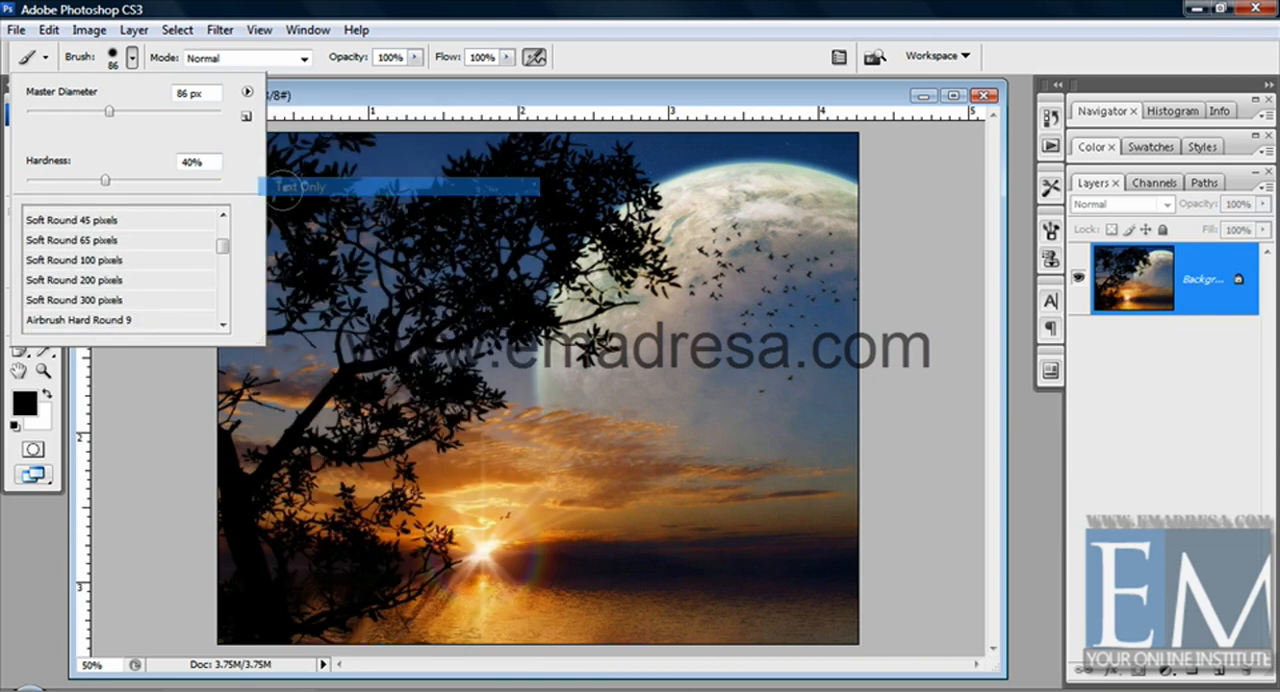
pyautogui.moveTo(255, 337); pyautogui.dragTo(500, 570)
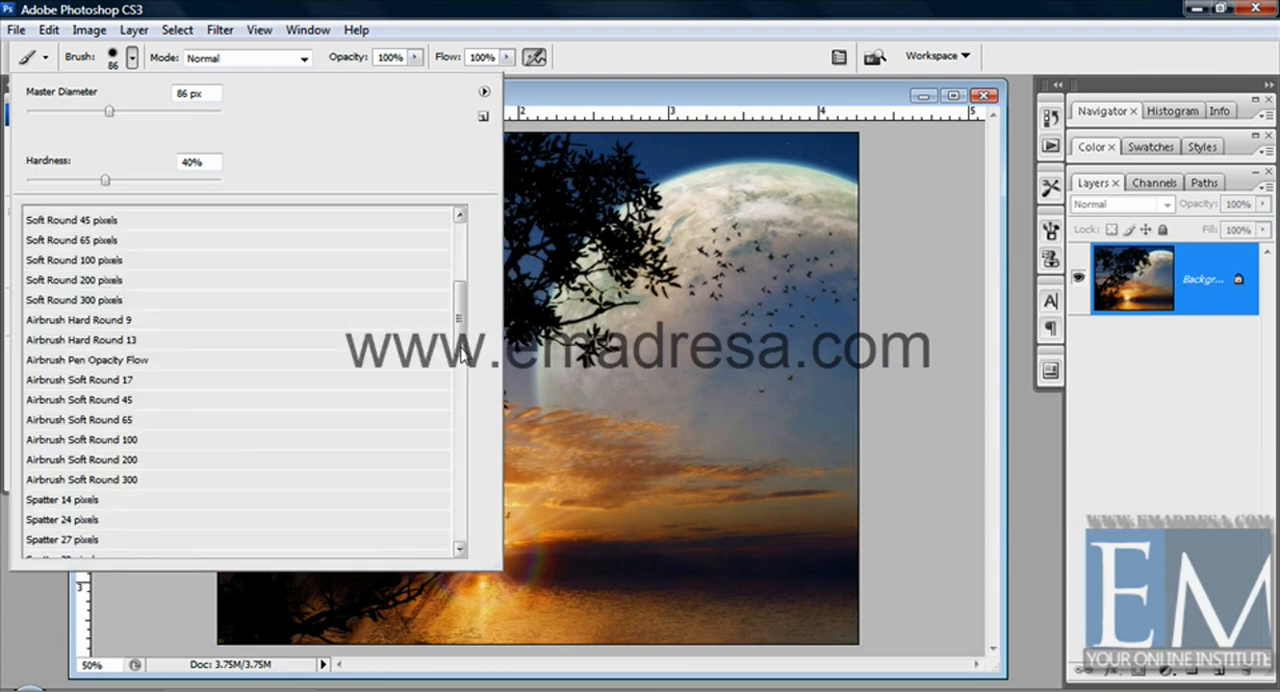
pyautogui.moveTo(460, 318)
pyautogui.mouseDown()
pyautogui.moveTo(457, 251)
pyautogui.moveTo(459, 276)
pyautogui.mouseUp()
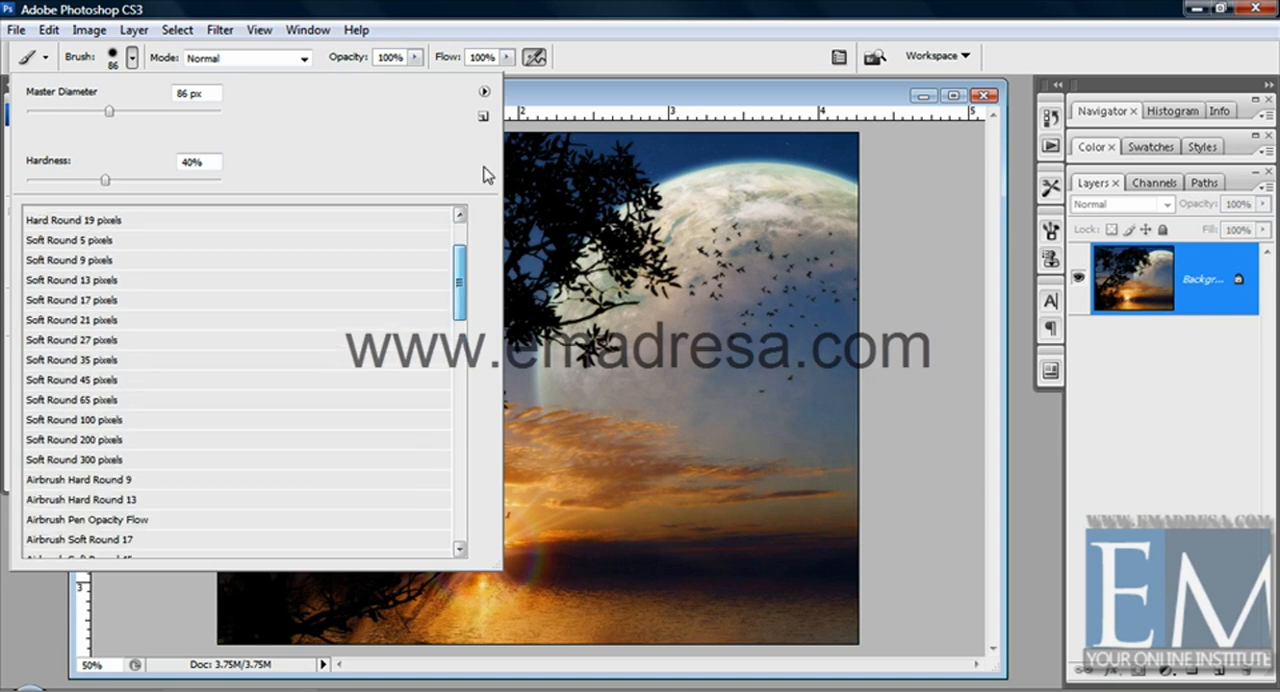
# Show the brush presets as Small Thumbnail and pick the Soft Round 21 pixels brush
pyautogui.click(484, 92)
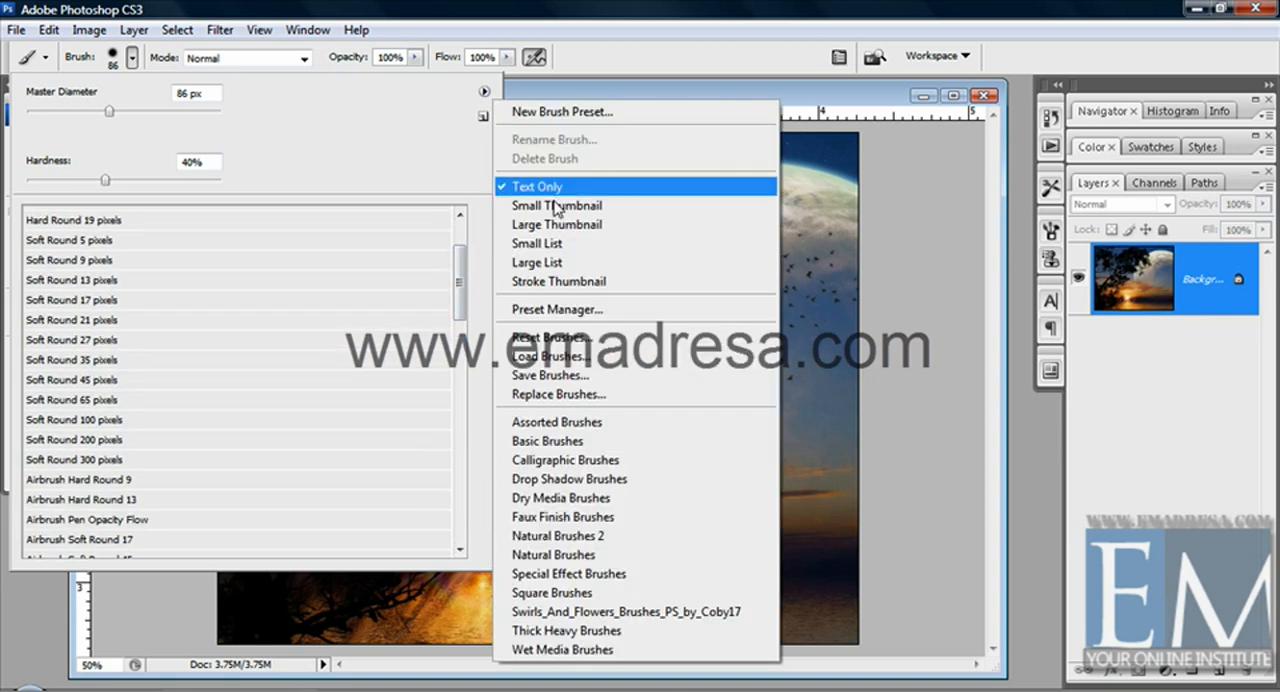
pyautogui.click(540, 207)
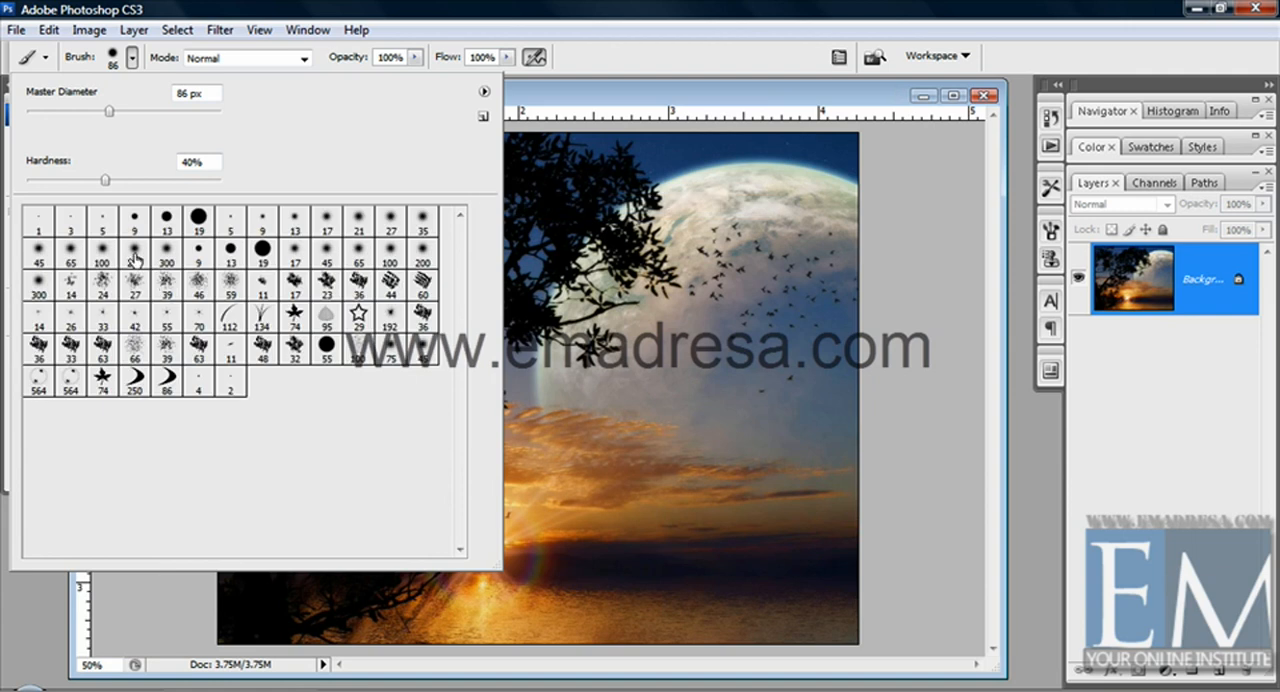
pyautogui.click(358, 232)
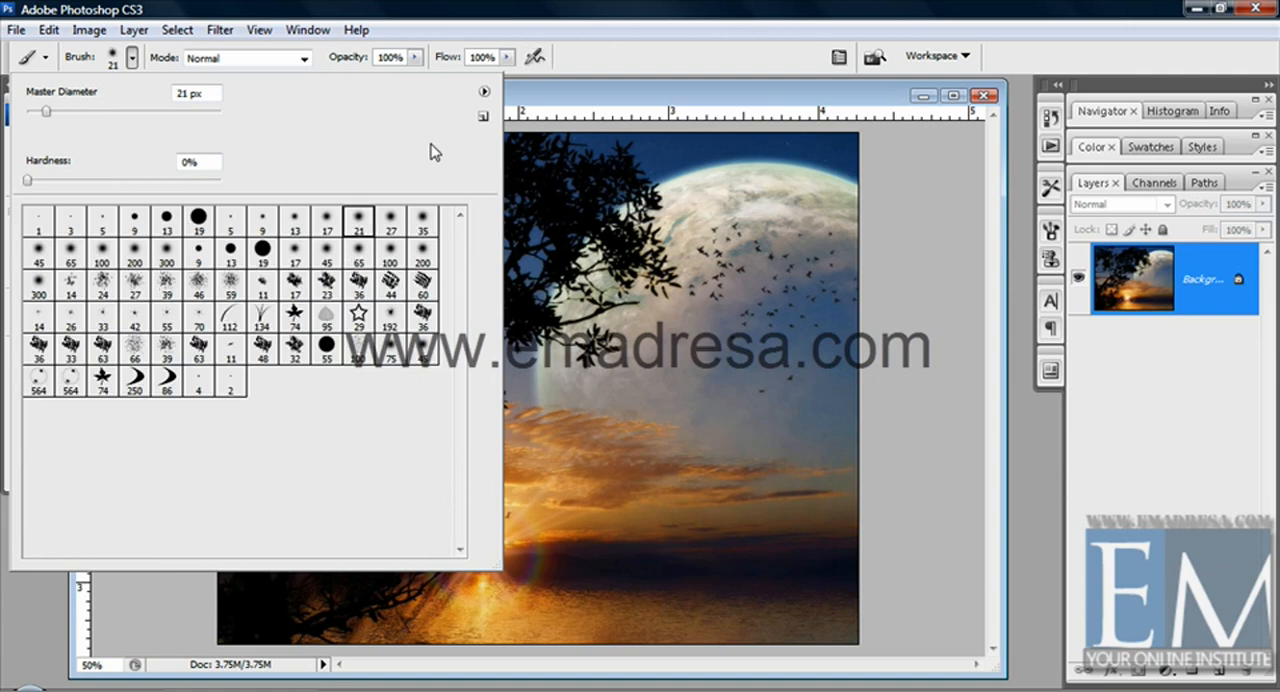
# Show the brush presets as Large Thumbnail in the preset picker
pyautogui.click(484, 91)
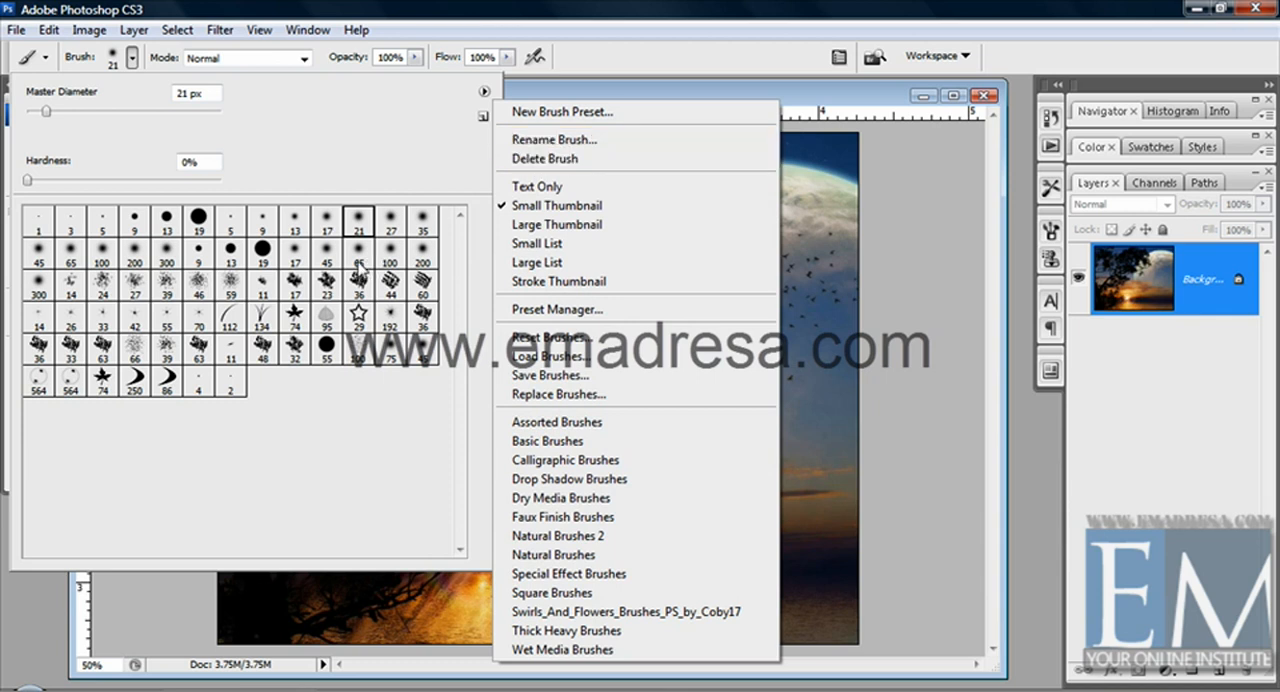
pyautogui.click(527, 228)
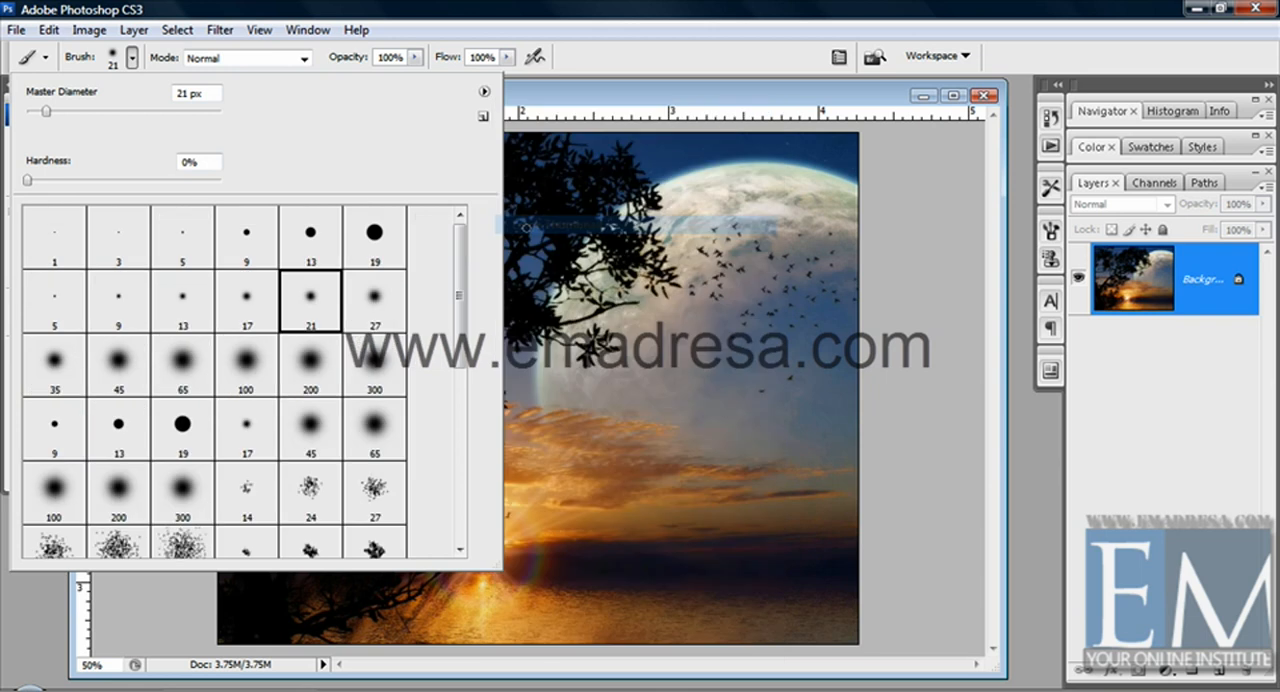
pyautogui.moveTo(460, 286)
pyautogui.mouseDown()
pyautogui.moveTo(450, 476)
pyautogui.moveTo(471, 243)
pyautogui.mouseUp()
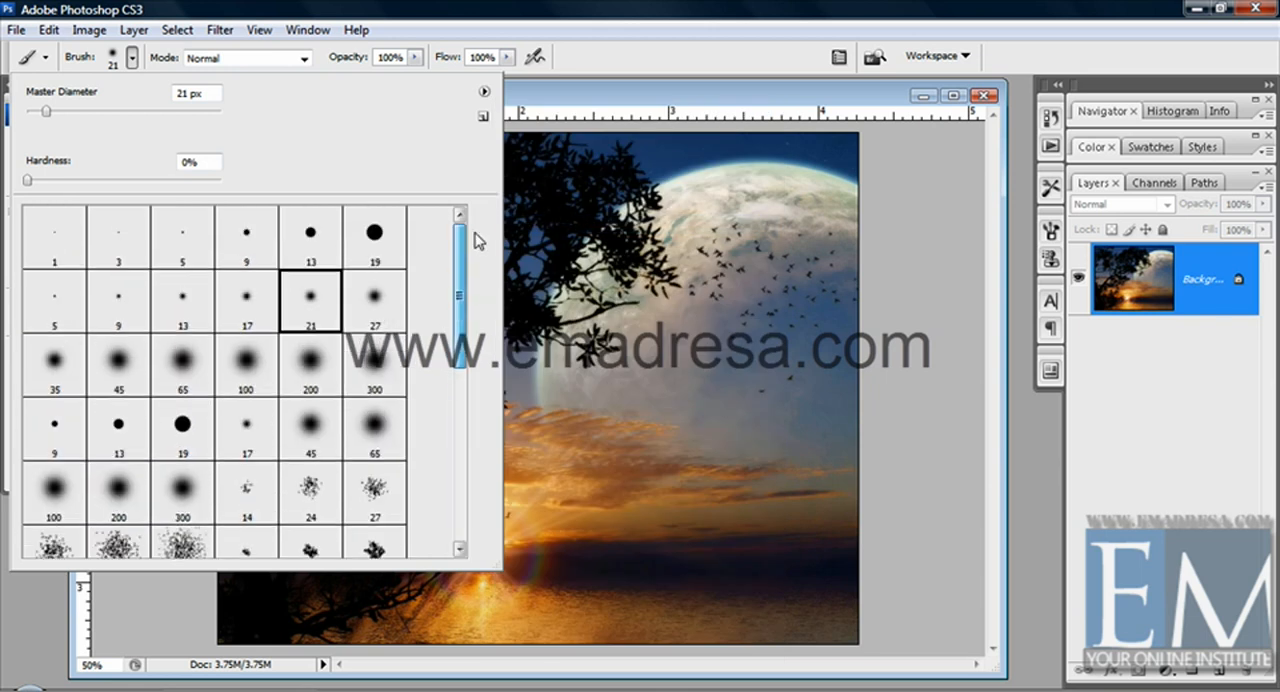
# Show the brush presets as Small List and browse down to the airbrush and spatter entries
pyautogui.click(484, 92)
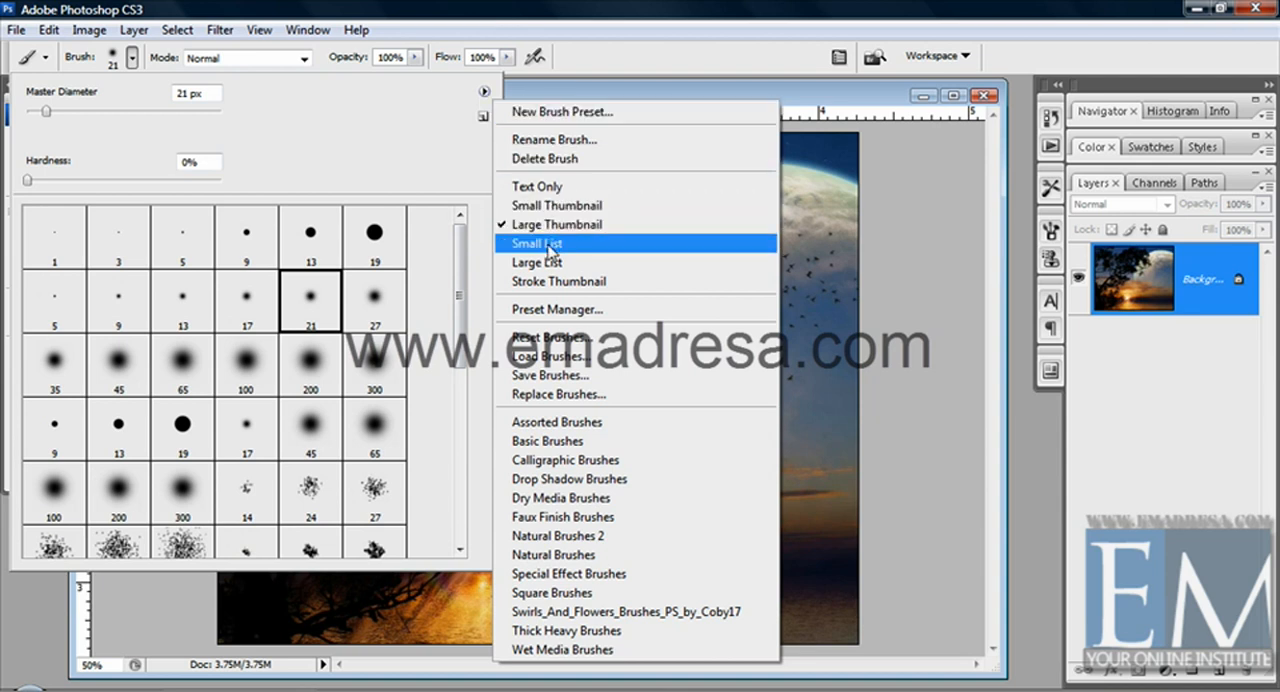
pyautogui.click(541, 253)
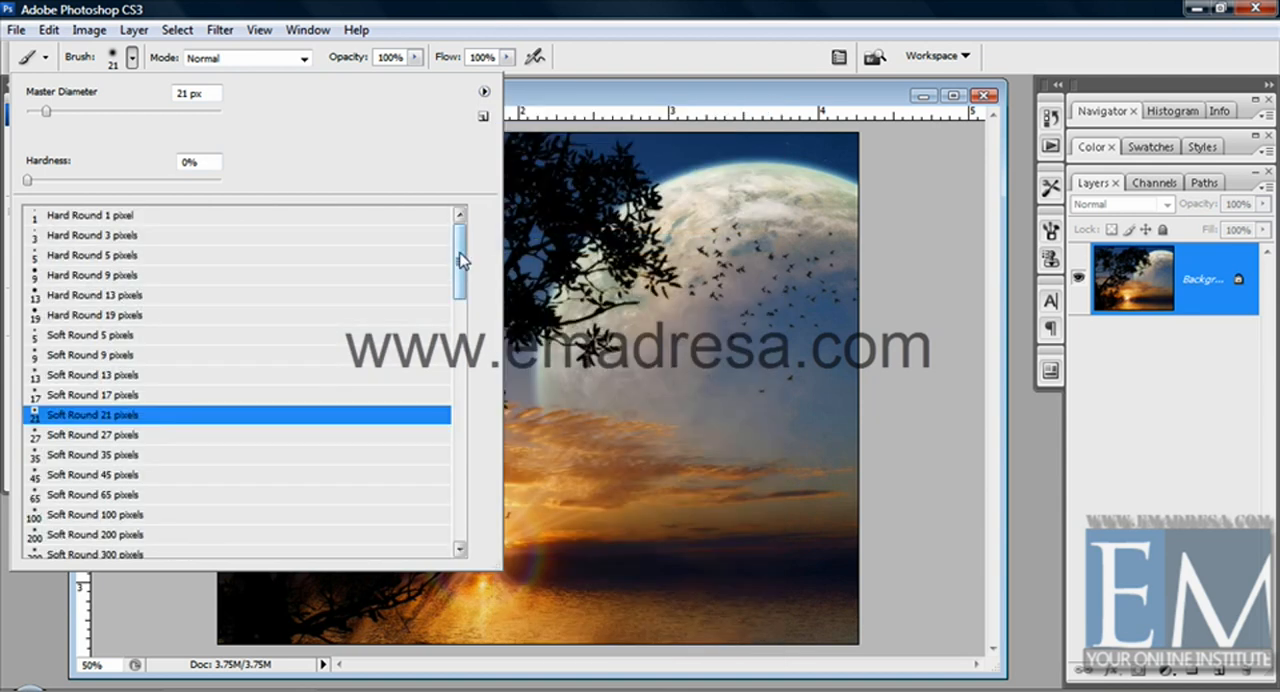
pyautogui.moveTo(460, 264); pyautogui.dragTo(459, 360)
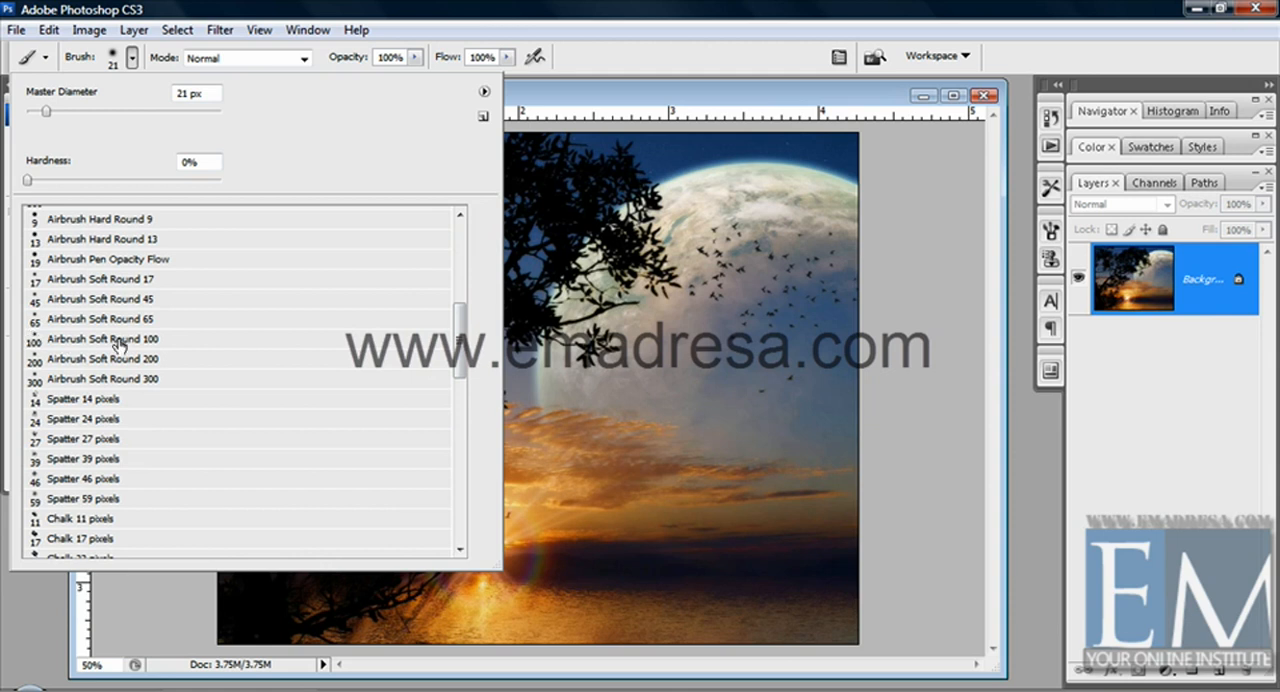
# Show the brush presets as Large List and browse to the end of the list
pyautogui.click(484, 93)
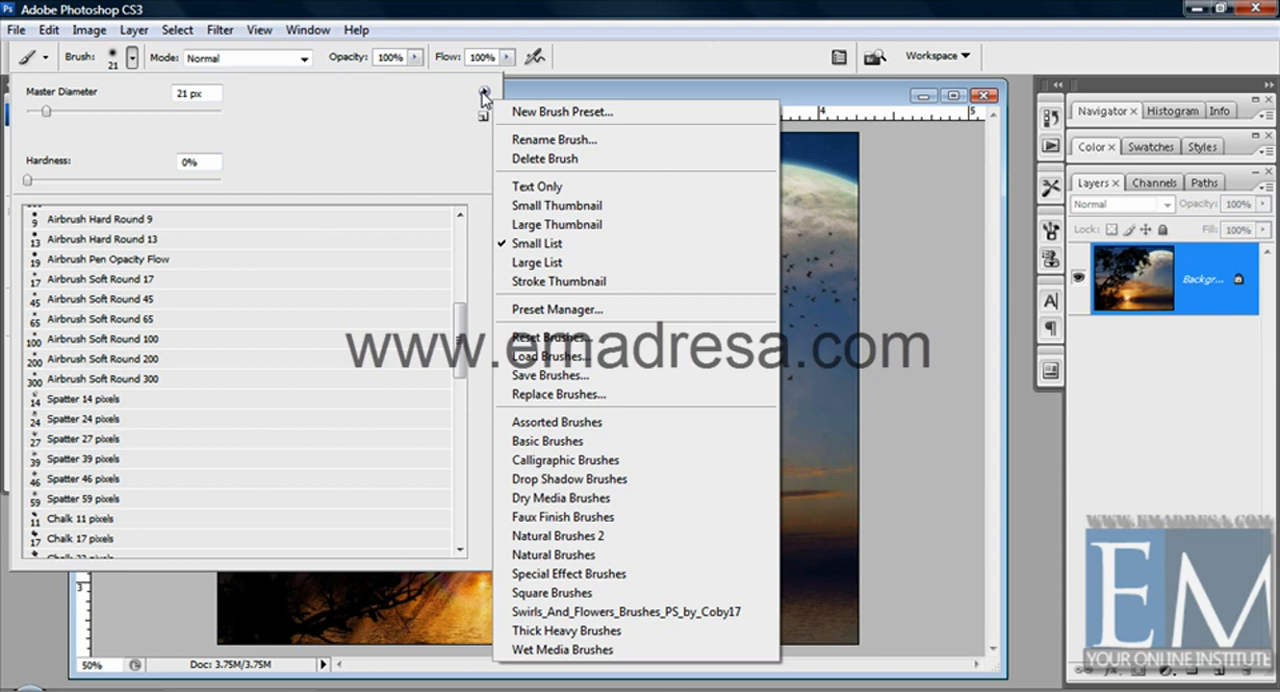
pyautogui.click(533, 263)
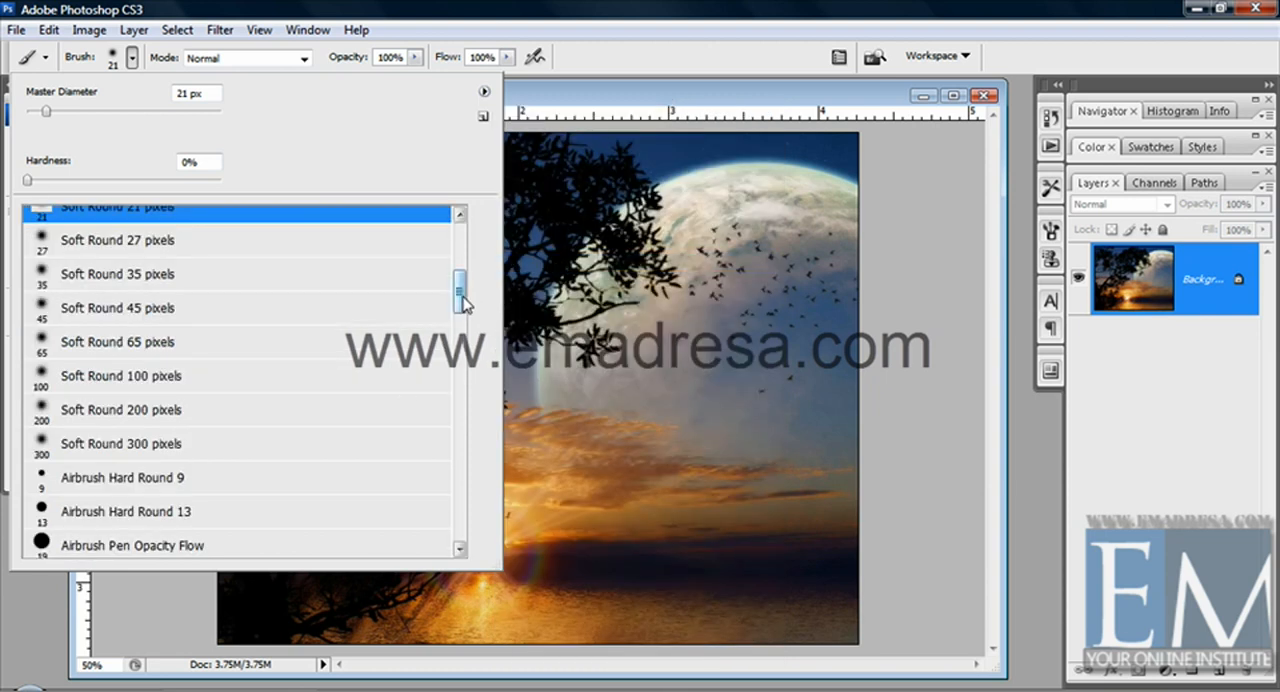
pyautogui.moveTo(463, 287)
pyautogui.mouseDown()
pyautogui.moveTo(463, 238)
pyautogui.moveTo(443, 400)
pyautogui.moveTo(456, 512)
pyautogui.mouseUp()
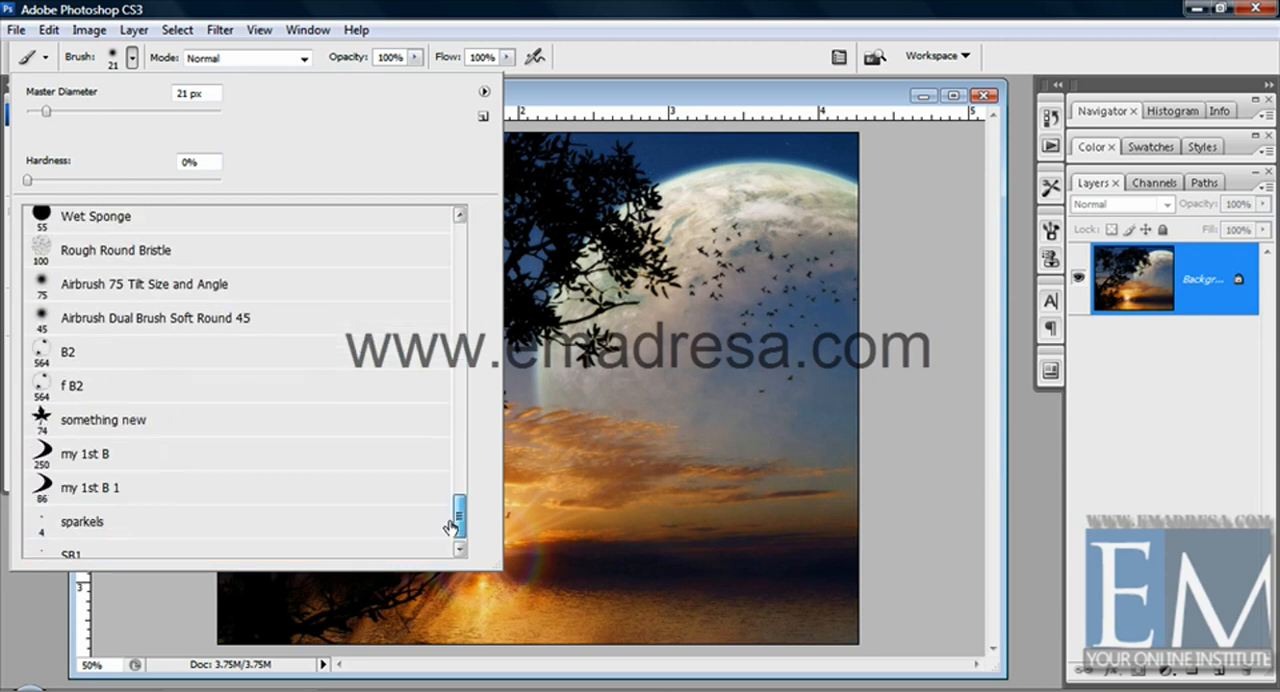
# Show the brush presets as Stroke Thumbnail and browse the stroke previews
pyautogui.click(484, 92)
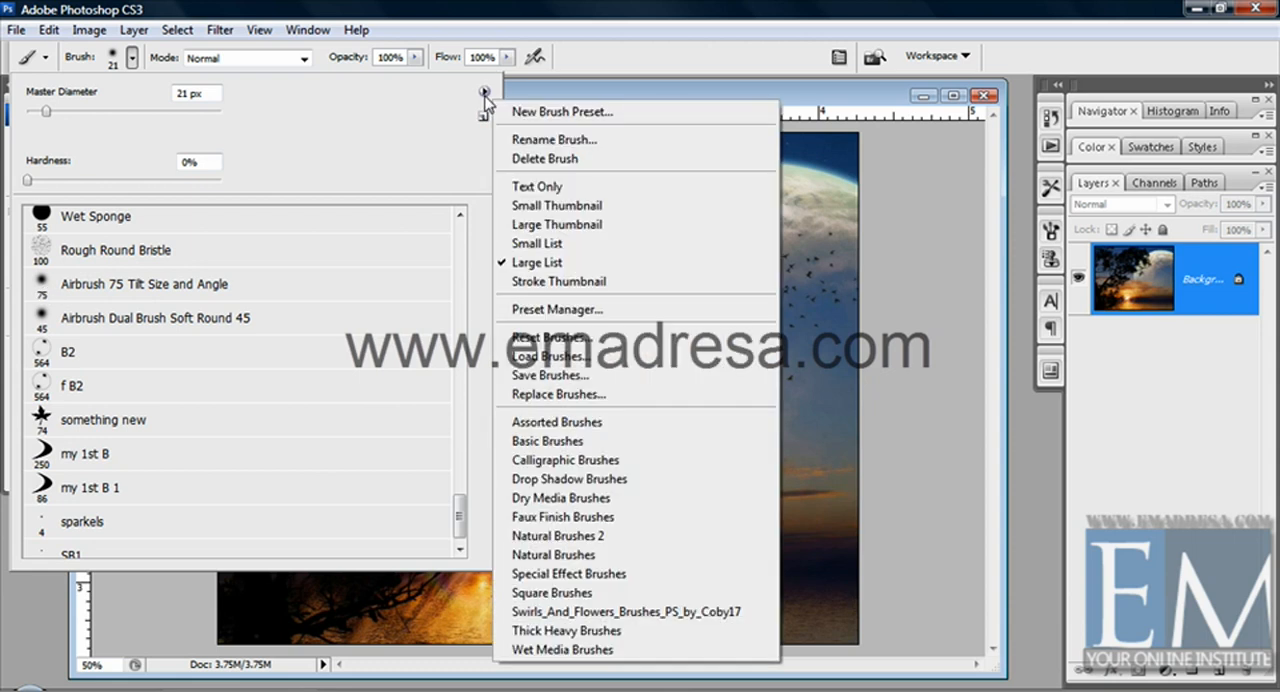
pyautogui.click(548, 282)
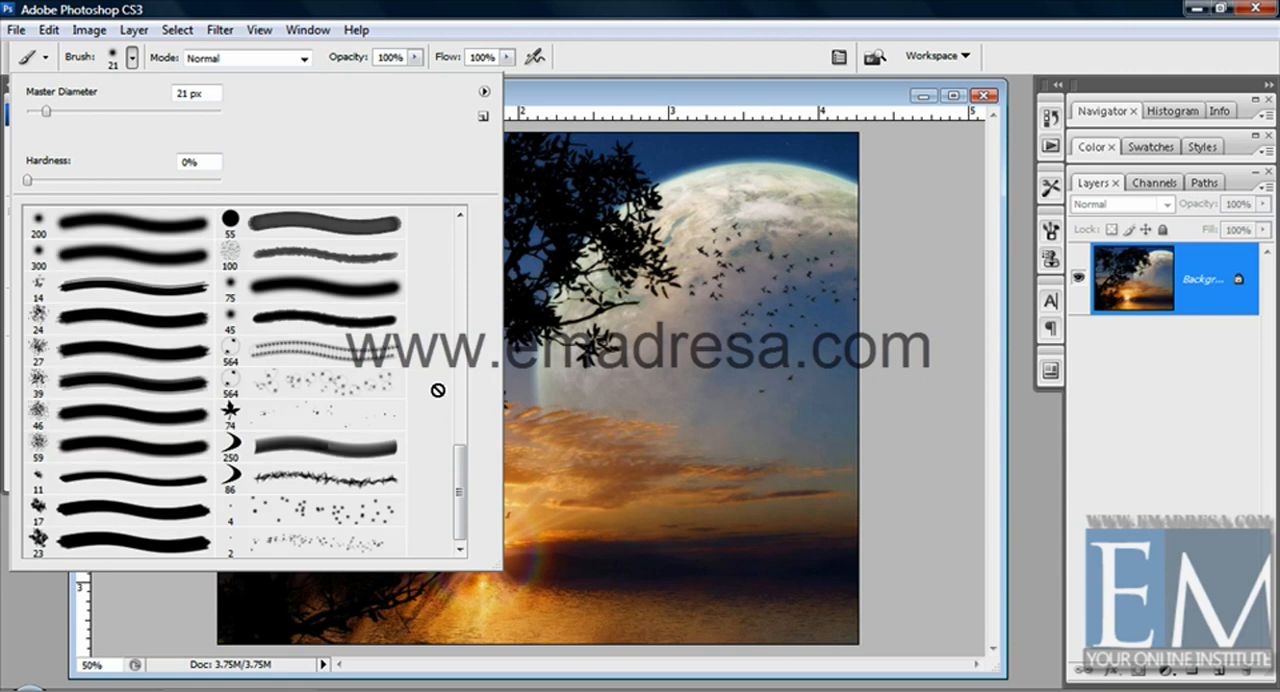
pyautogui.moveTo(461, 505)
pyautogui.mouseDown()
pyautogui.moveTo(462, 266)
pyautogui.moveTo(443, 263)
pyautogui.mouseUp()
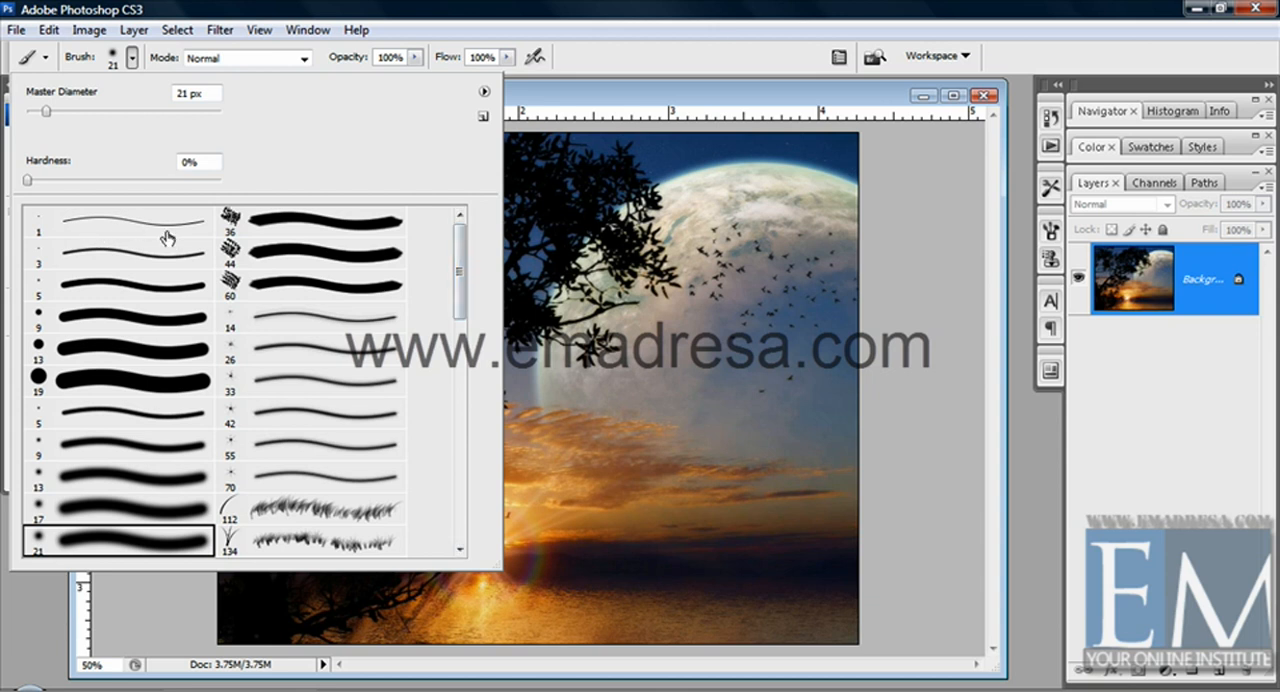
pyautogui.scroll(-3, 222, 390)
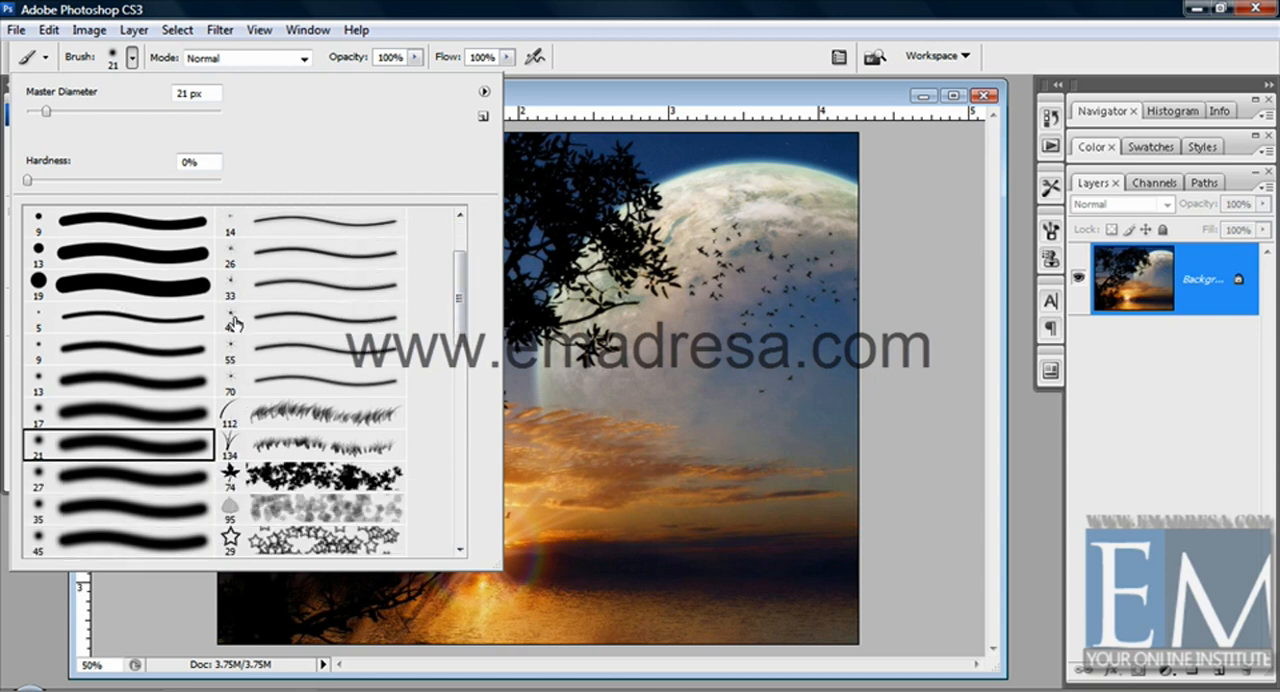
# Open the Preset Manager to view the brush presets and close it without making changes
pyautogui.click(484, 94)
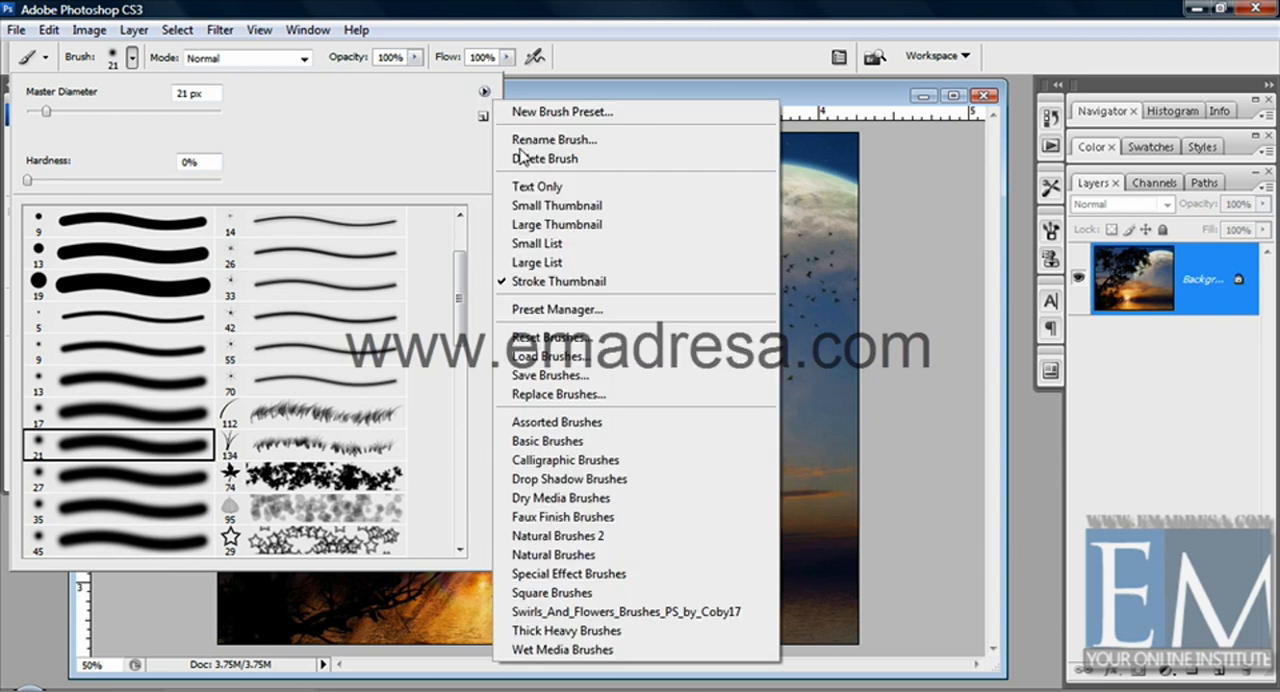
pyautogui.click(597, 318)
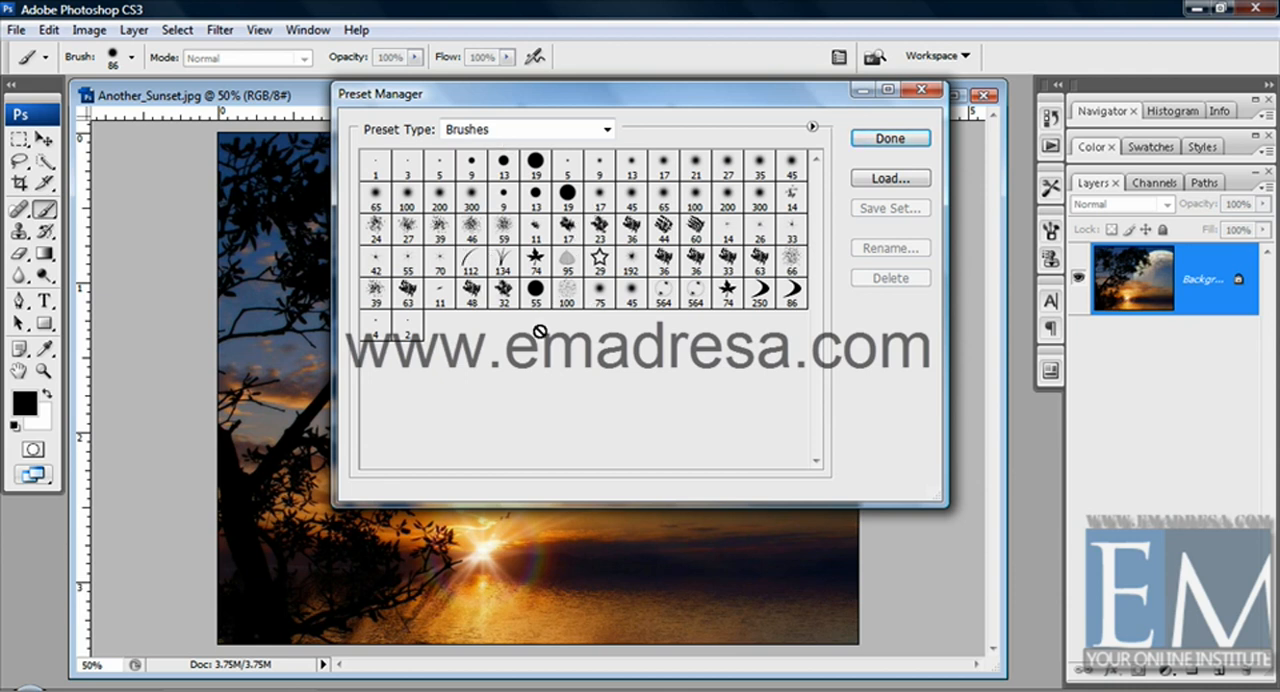
pyautogui.click(918, 90)
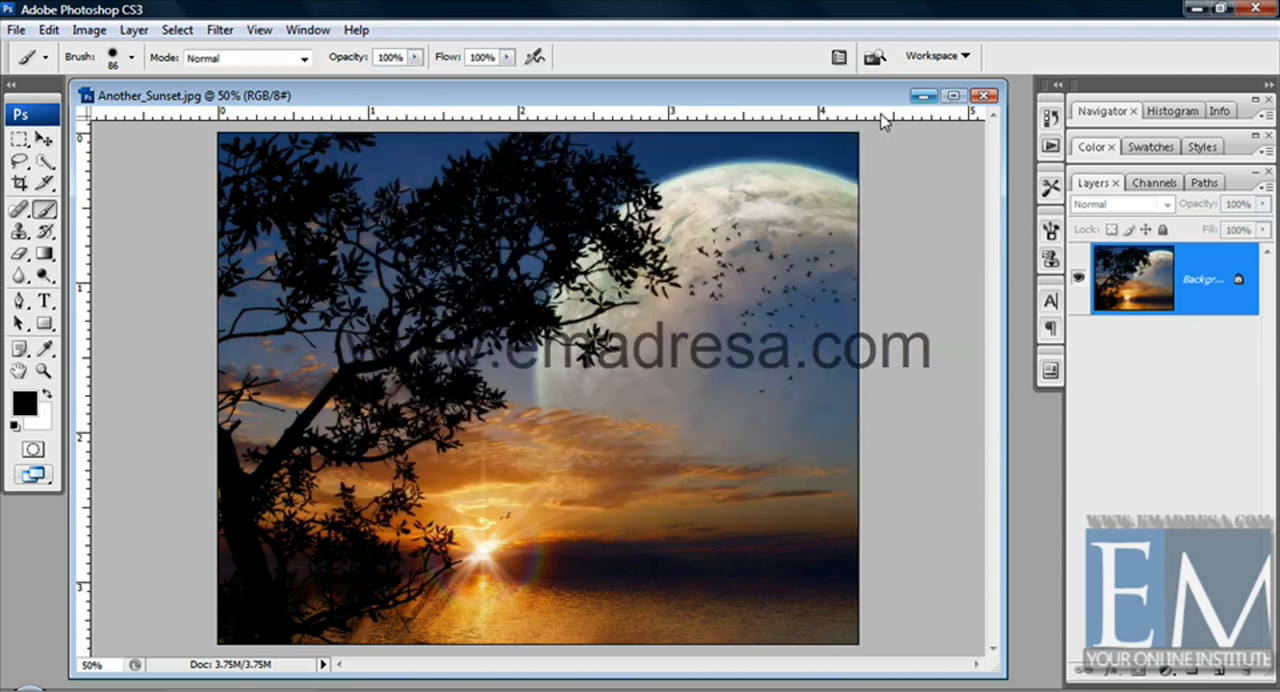
# Replace the current brushes with the Assorted Brushes set without saving the existing ones, and browse the new presets
pyautogui.click(133, 64)
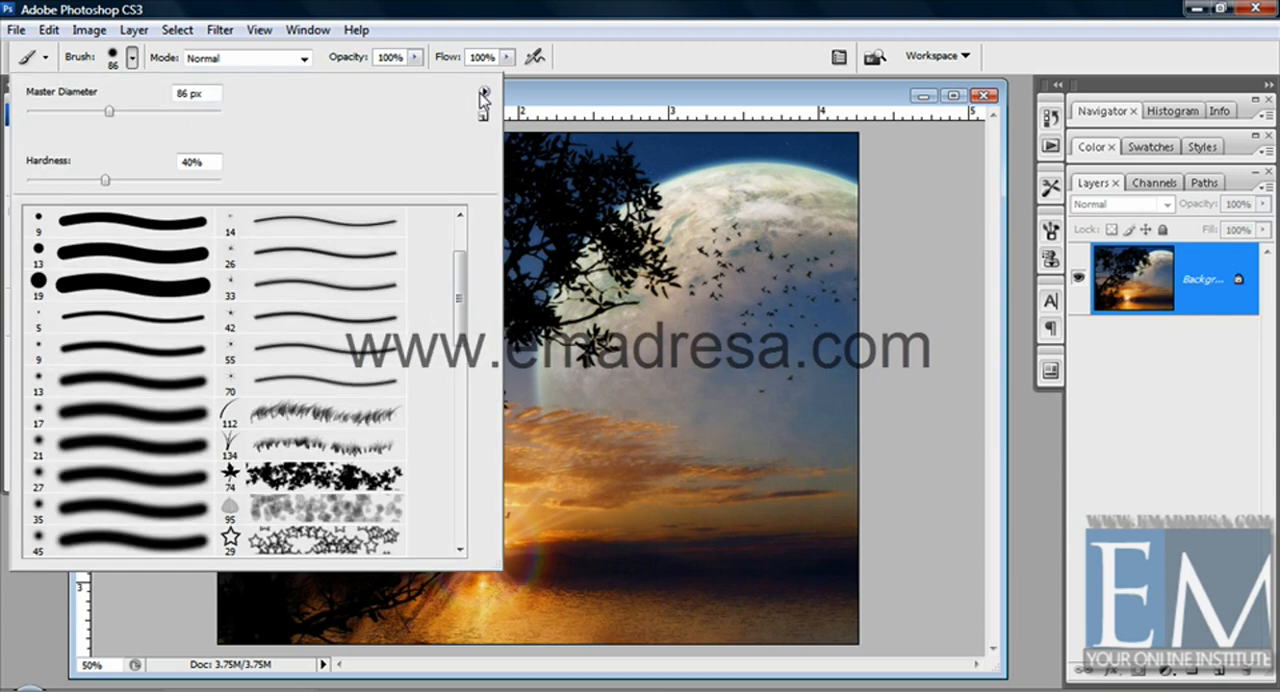
pyautogui.click(484, 93)
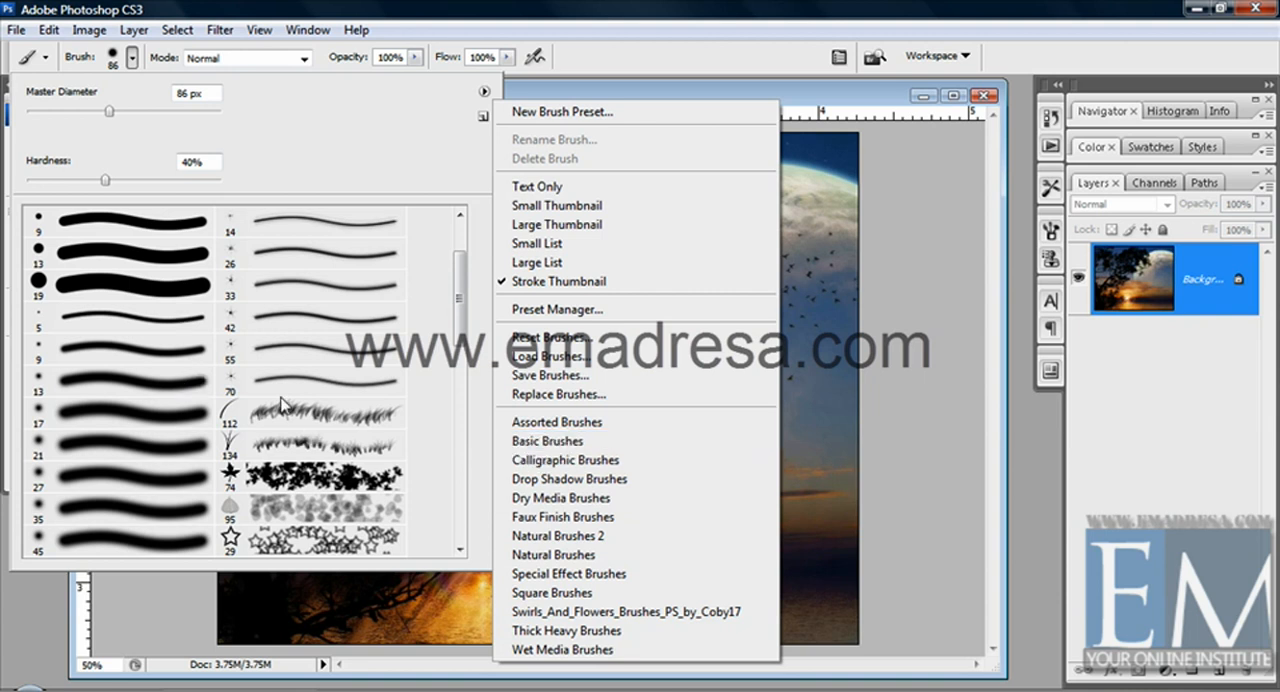
pyautogui.click(534, 422)
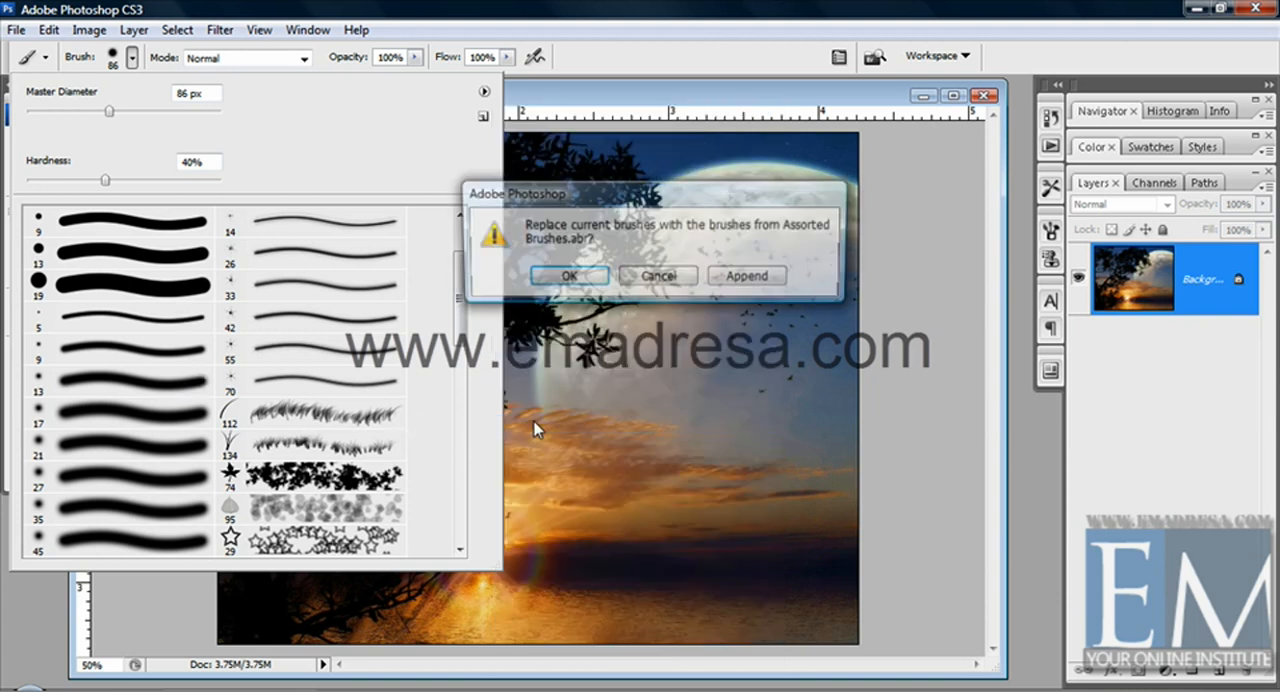
pyautogui.click(565, 279)
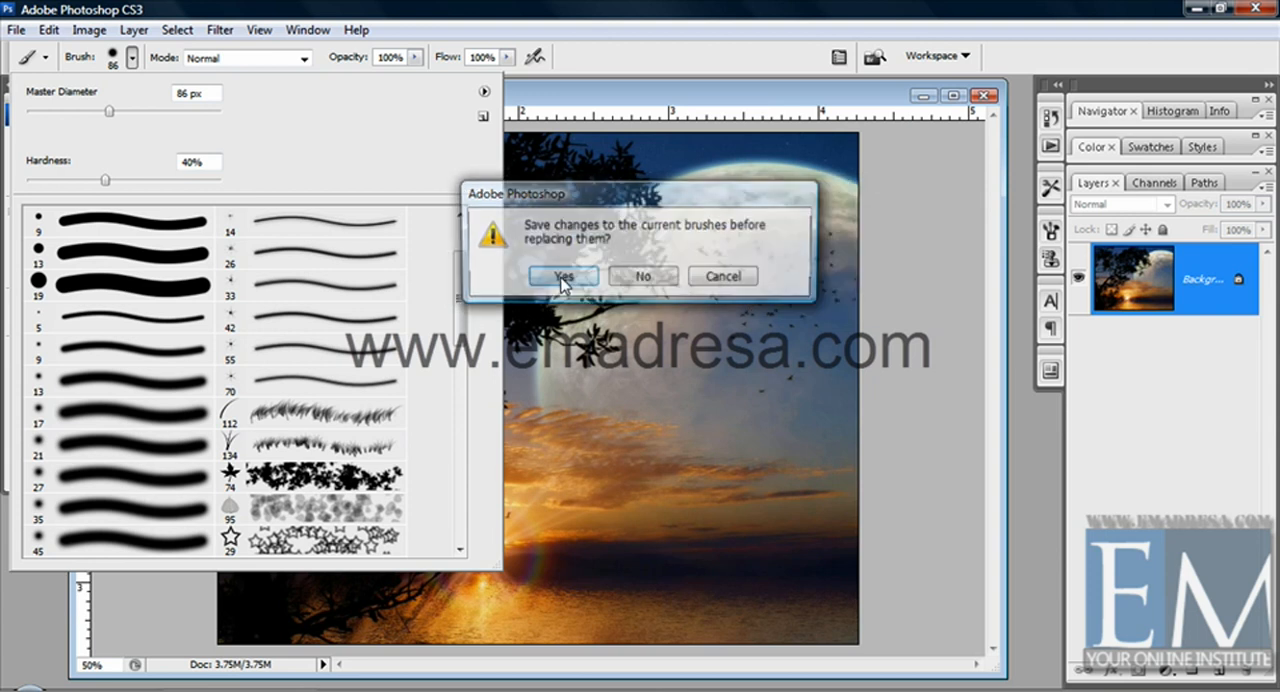
pyautogui.click(642, 281)
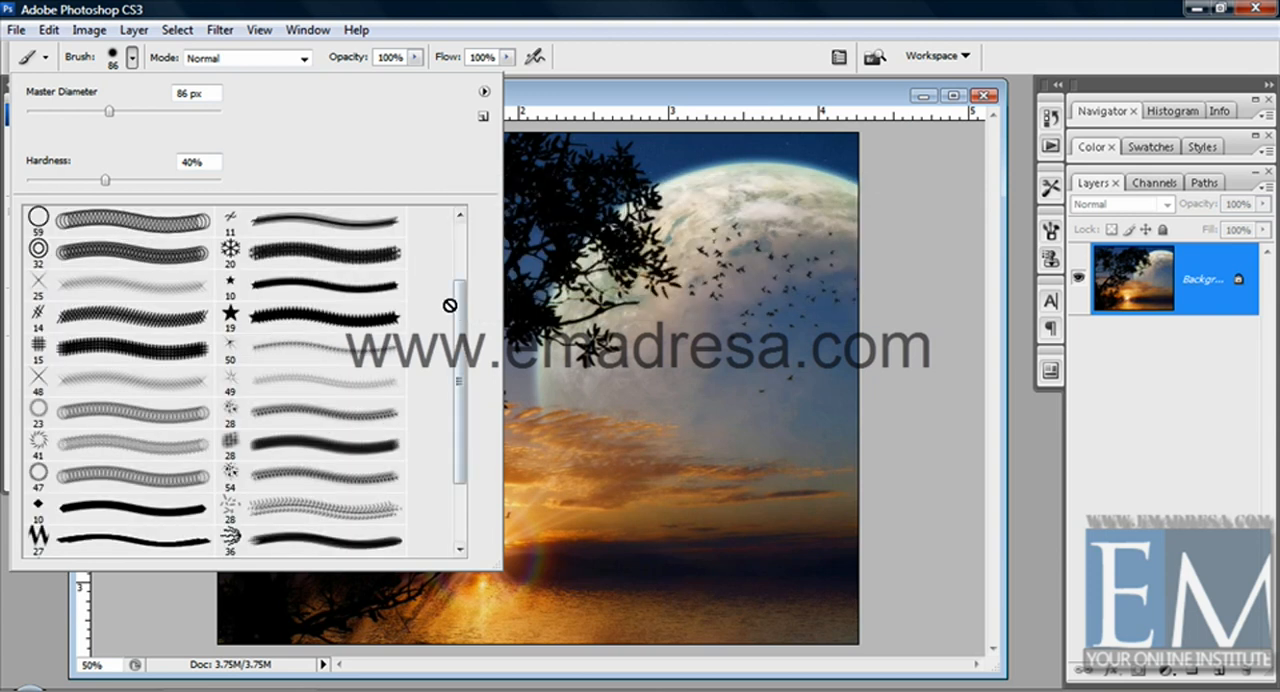
pyautogui.moveTo(457, 303)
pyautogui.mouseDown()
pyautogui.moveTo(458, 428)
pyautogui.moveTo(465, 220)
pyautogui.mouseUp()
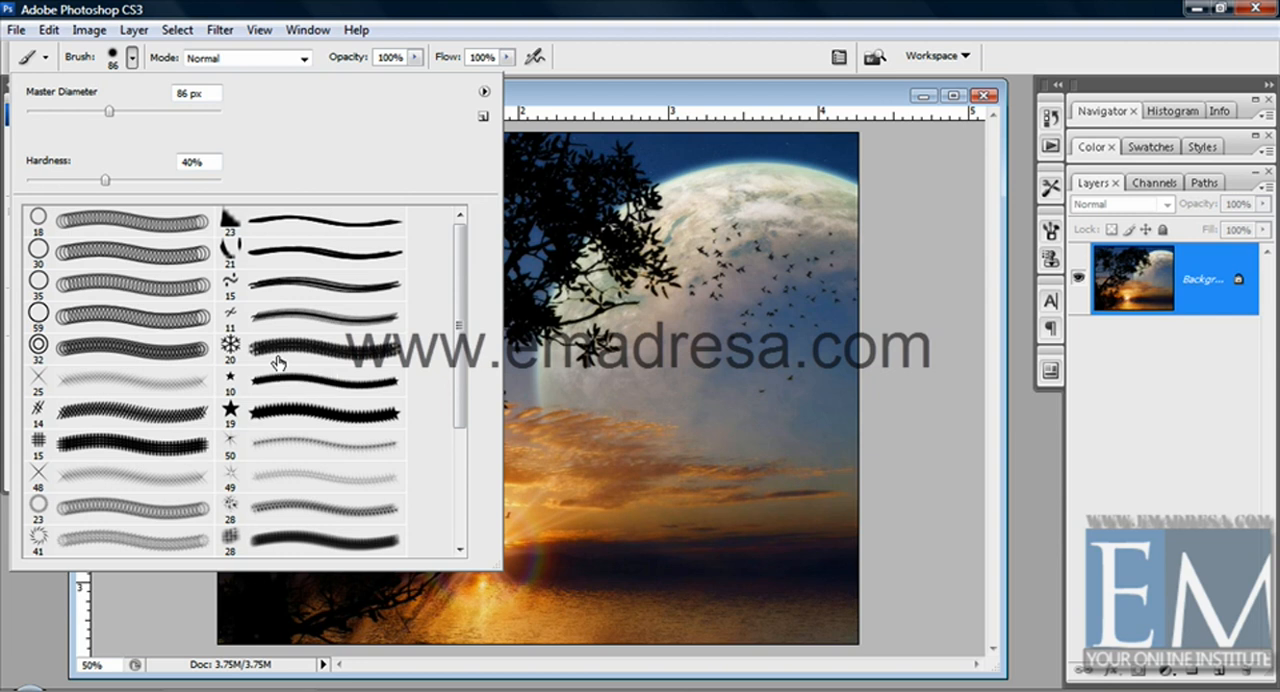
# Pick the 19 px star brush, paint a test stroke over the moon, and undo it
pyautogui.click(281, 446)
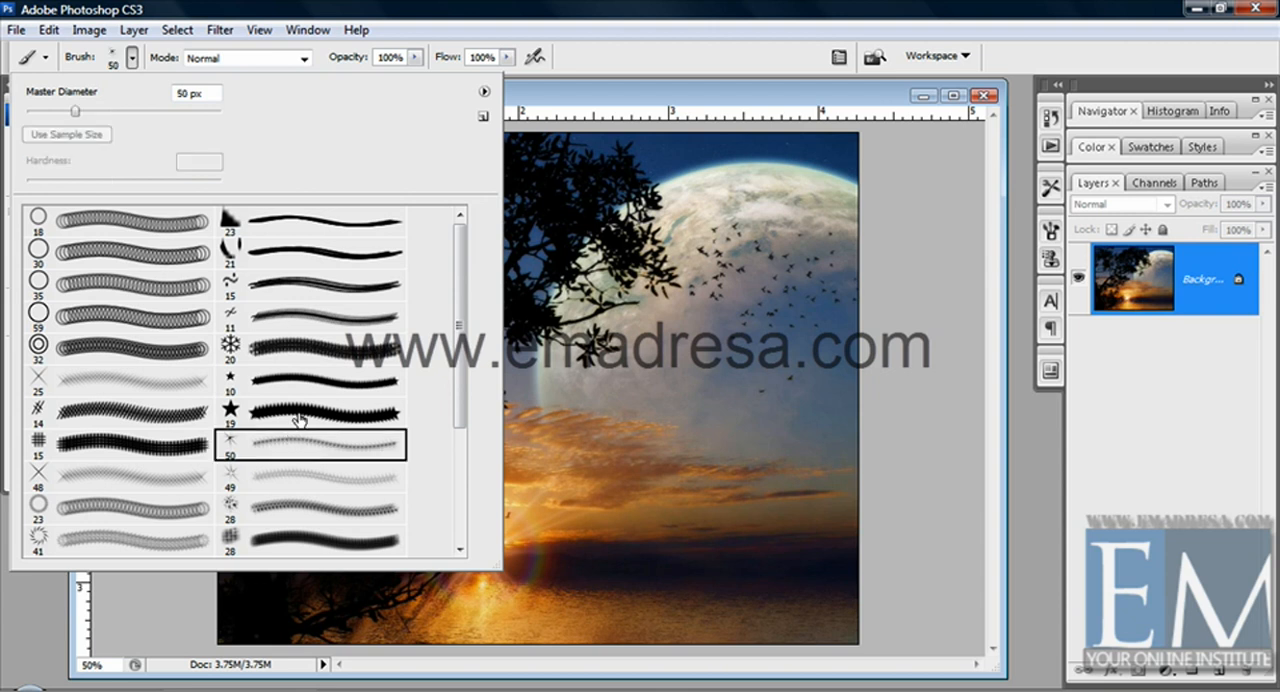
pyautogui.click(299, 420)
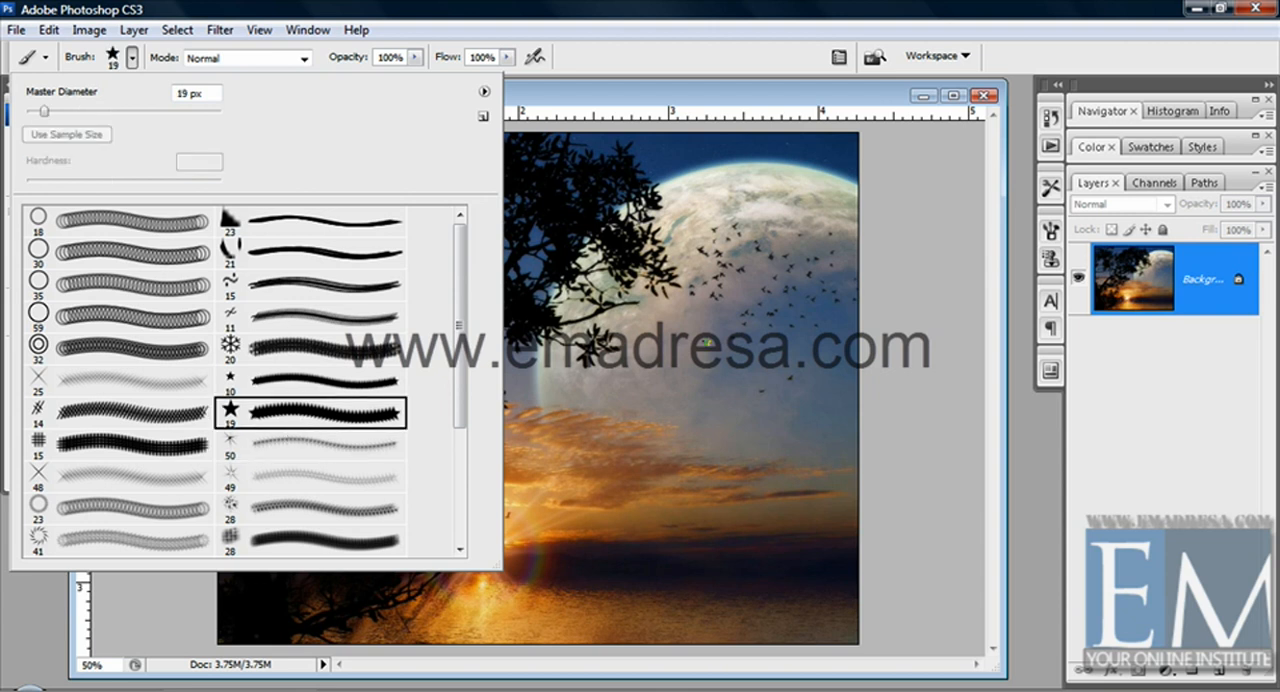
pyautogui.moveTo(707, 343)
pyautogui.mouseDown()
pyautogui.moveTo(665, 398)
pyautogui.moveTo(621, 386)
pyautogui.mouseUp()
pyautogui.hotkey('ctrl', 'z')
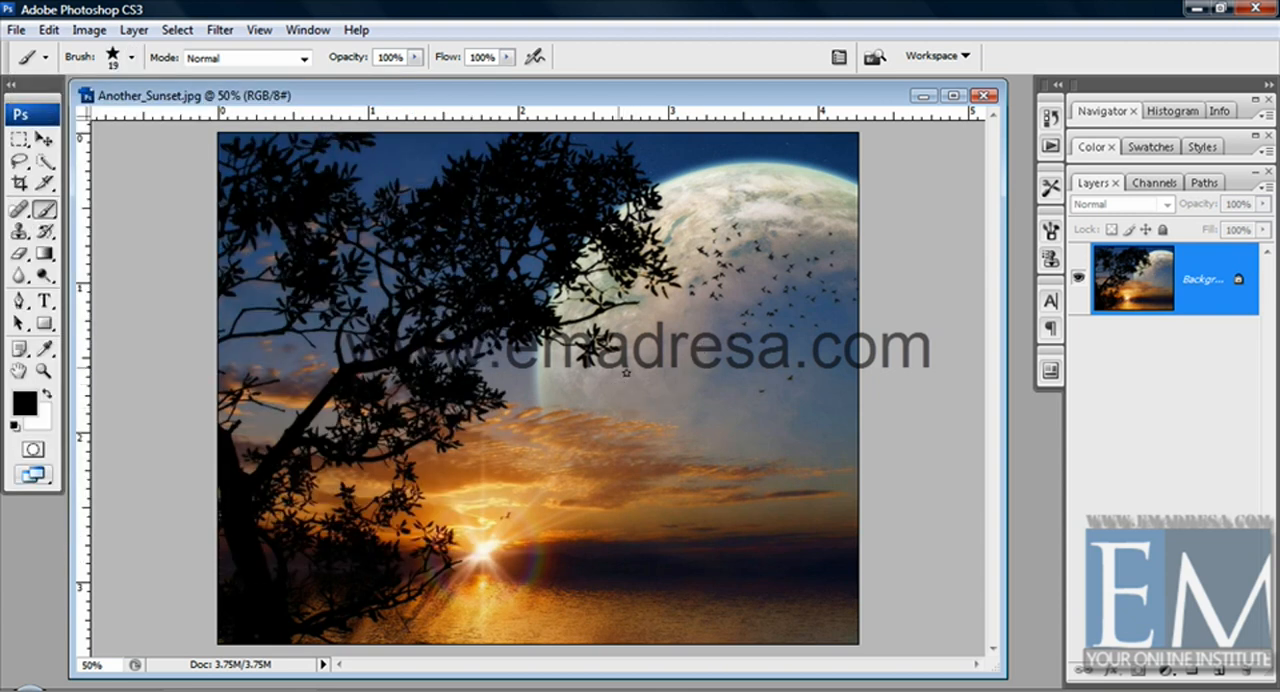
# Enlarge the star brush to 116 px and paint a curved stroke and several single stars over the moon and sky
pyautogui.click(131, 58)
pyautogui.moveTo(88, 114); pyautogui.dragTo(132, 113)
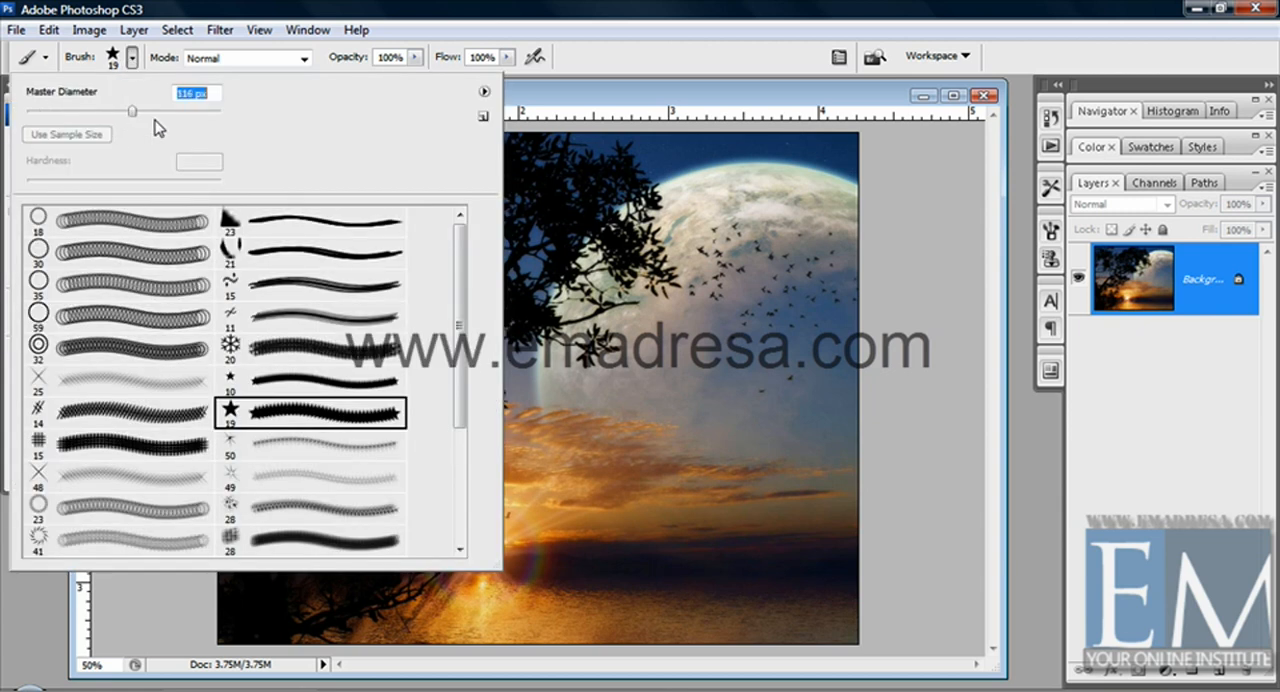
pyautogui.click(588, 104)
pyautogui.moveTo(709, 262); pyautogui.dragTo(728, 430)
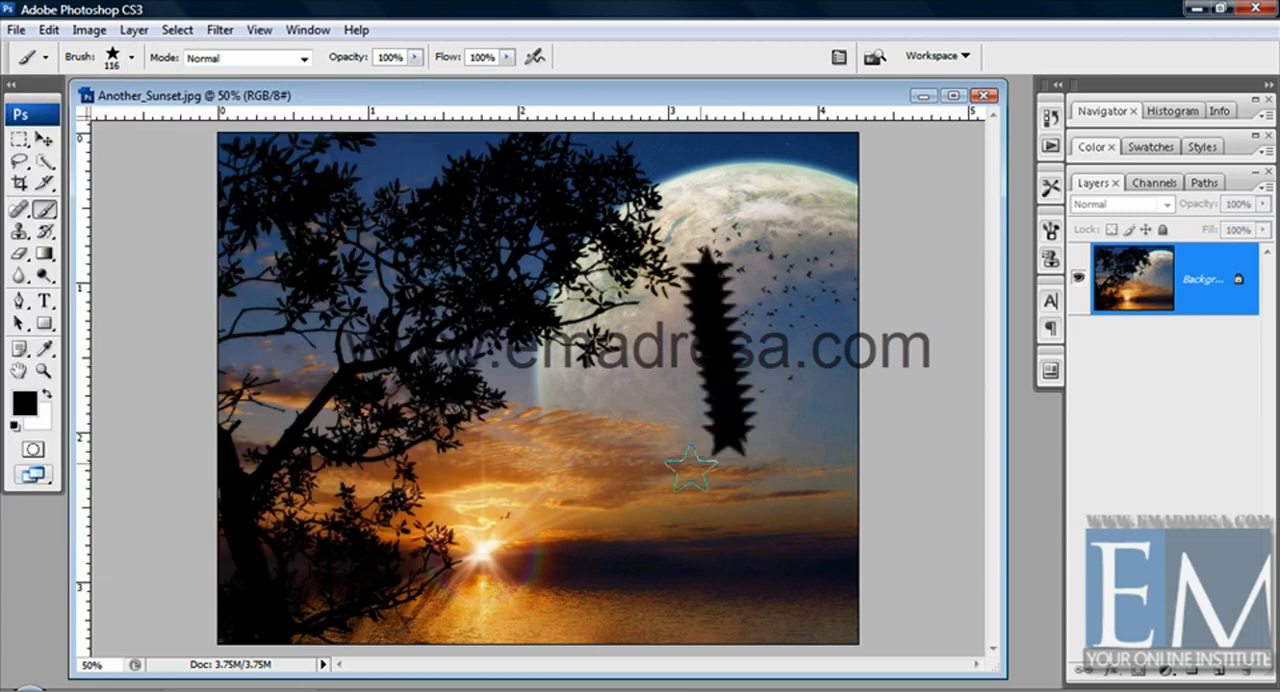
pyautogui.moveTo(690, 468)
pyautogui.mouseDown()
pyautogui.moveTo(547, 401)
pyautogui.moveTo(573, 389)
pyautogui.moveTo(660, 435)
pyautogui.mouseUp()
pyautogui.click(765, 462)
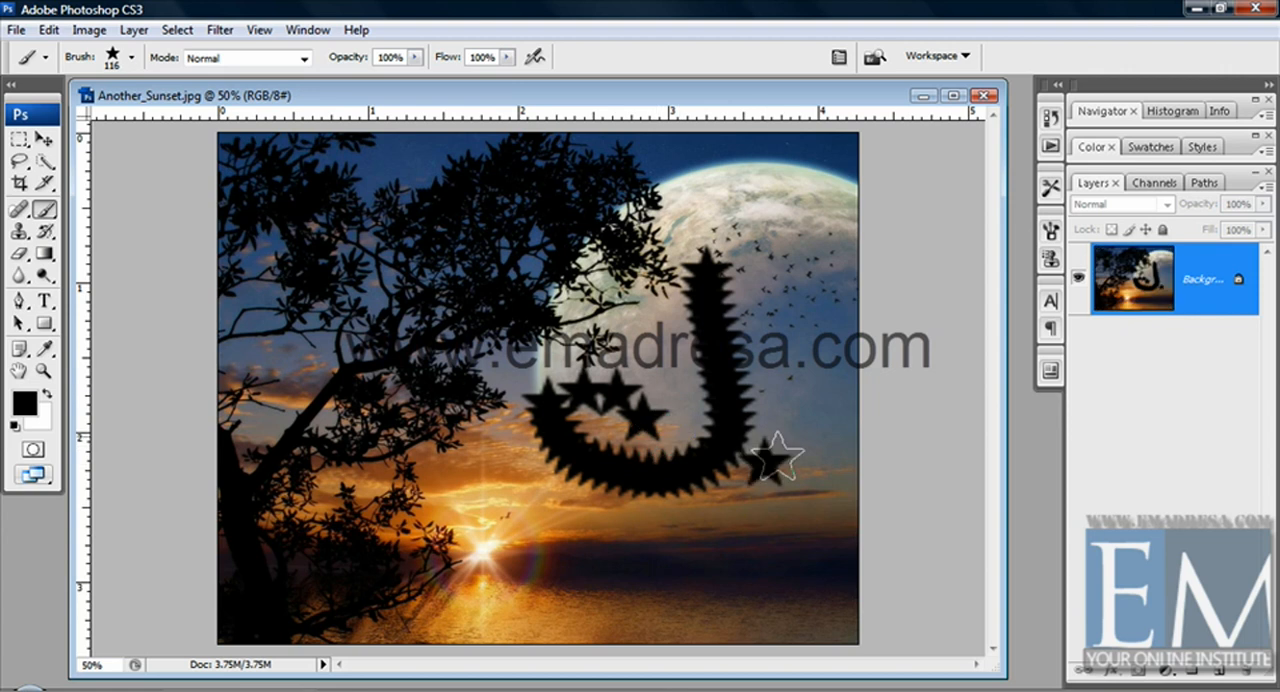
pyautogui.click(811, 396)
# Step back through the history to remove all the painted star strokes and single stars
pyautogui.hotkey('ctrl', 'alt', 'z')
pyautogui.hotkey('ctrl', 'alt', 'z')
pyautogui.hotkey('ctrl', 'alt', 'z')
pyautogui.hotkey('ctrl', 'alt', 'z')
pyautogui.hotkey('ctrl', 'alt', 'z')
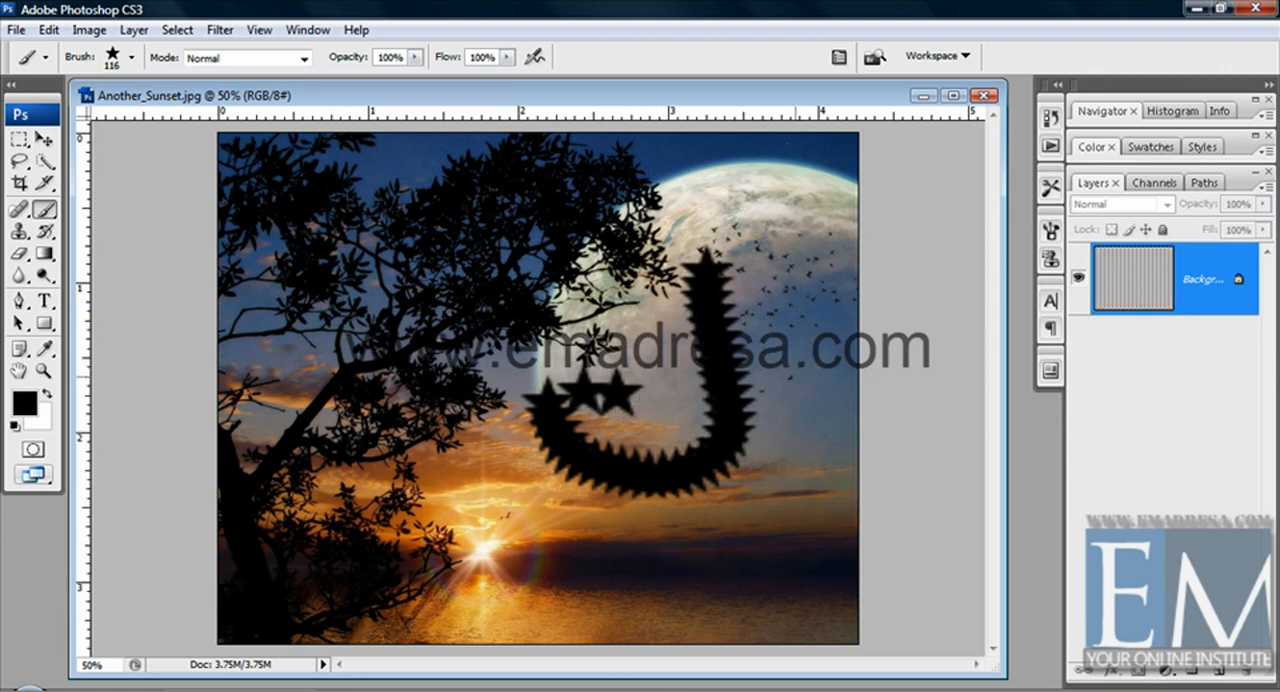
pyautogui.hotkey('ctrl', 'alt', 'z')
pyautogui.hotkey('ctrl', 'alt', 'z')
pyautogui.hotkey('ctrl', 'alt', 'z')
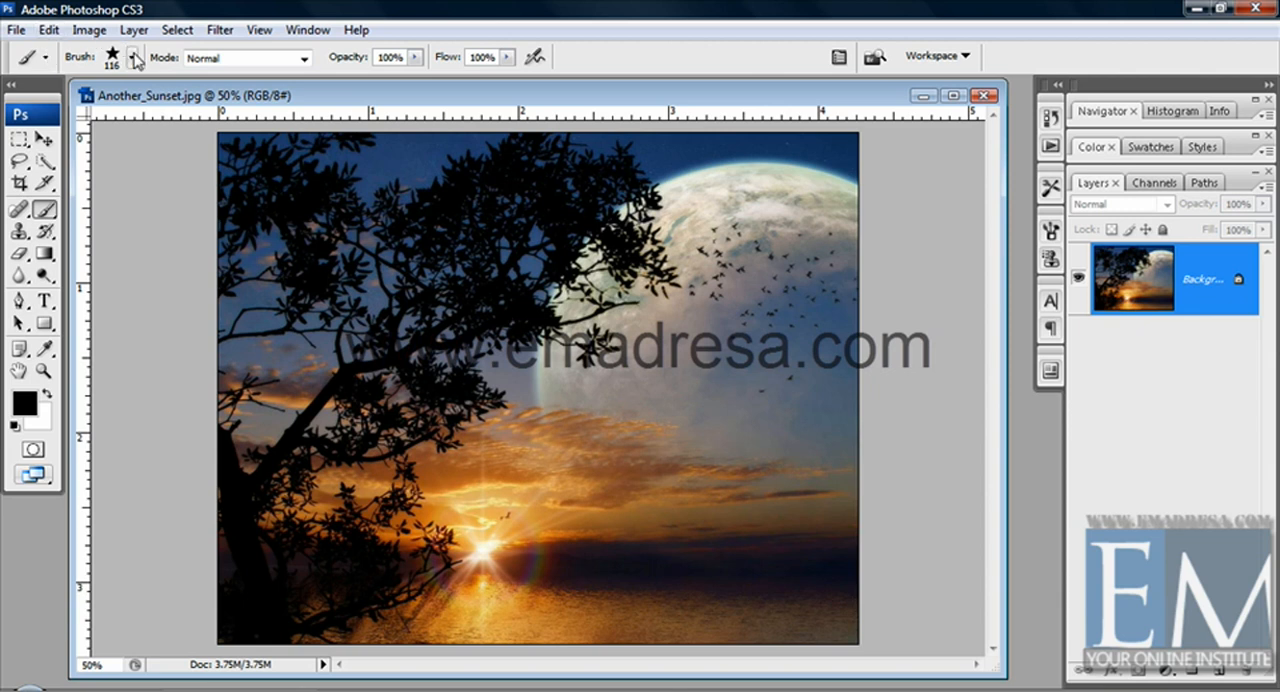
# Replace the brushes in the preset picker with the Special Effect Brushes set
pyautogui.click(131, 58)
pyautogui.click(484, 91)
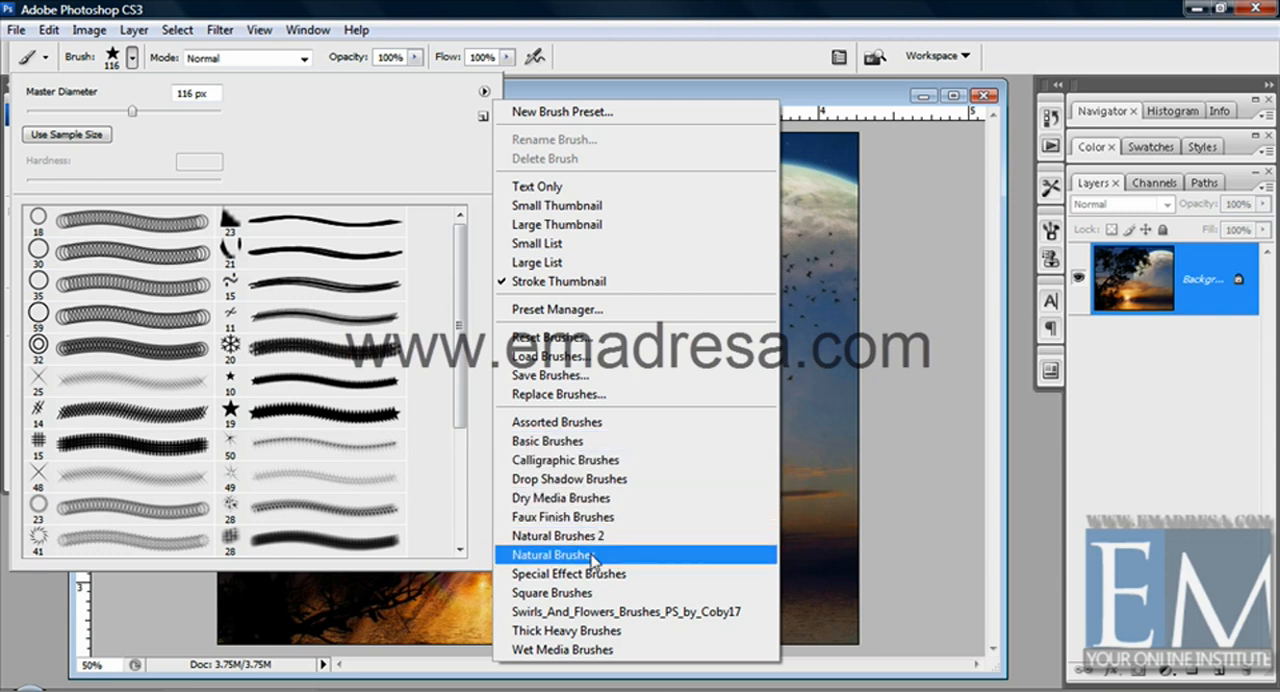
pyautogui.click(568, 574)
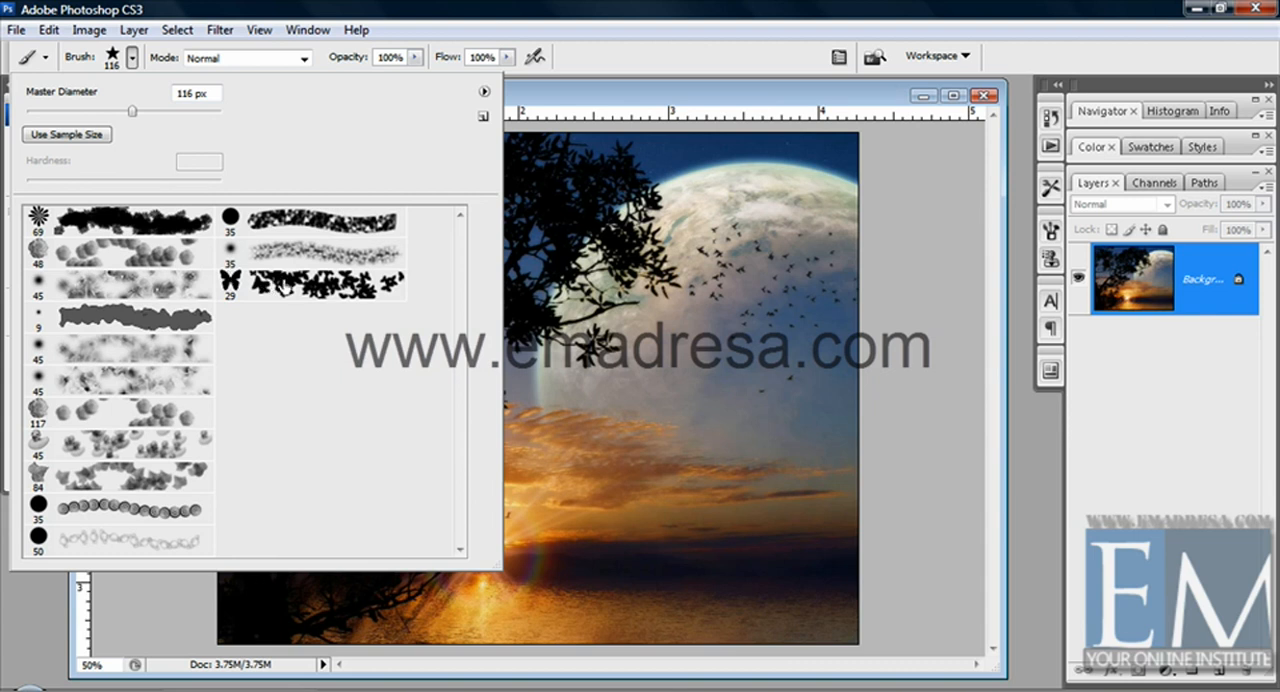
# Pick the 29 px butterfly brush, paint a winding butterfly trail over the moon and sunset, and undo it
pyautogui.click(232, 283)
pyautogui.moveTo(745, 320)
pyautogui.mouseDown()
pyautogui.moveTo(765, 450)
pyautogui.moveTo(514, 488)
pyautogui.moveTo(434, 485)
pyautogui.moveTo(707, 616)
pyautogui.moveTo(610, 390)
pyautogui.moveTo(690, 180)
pyautogui.mouseUp()
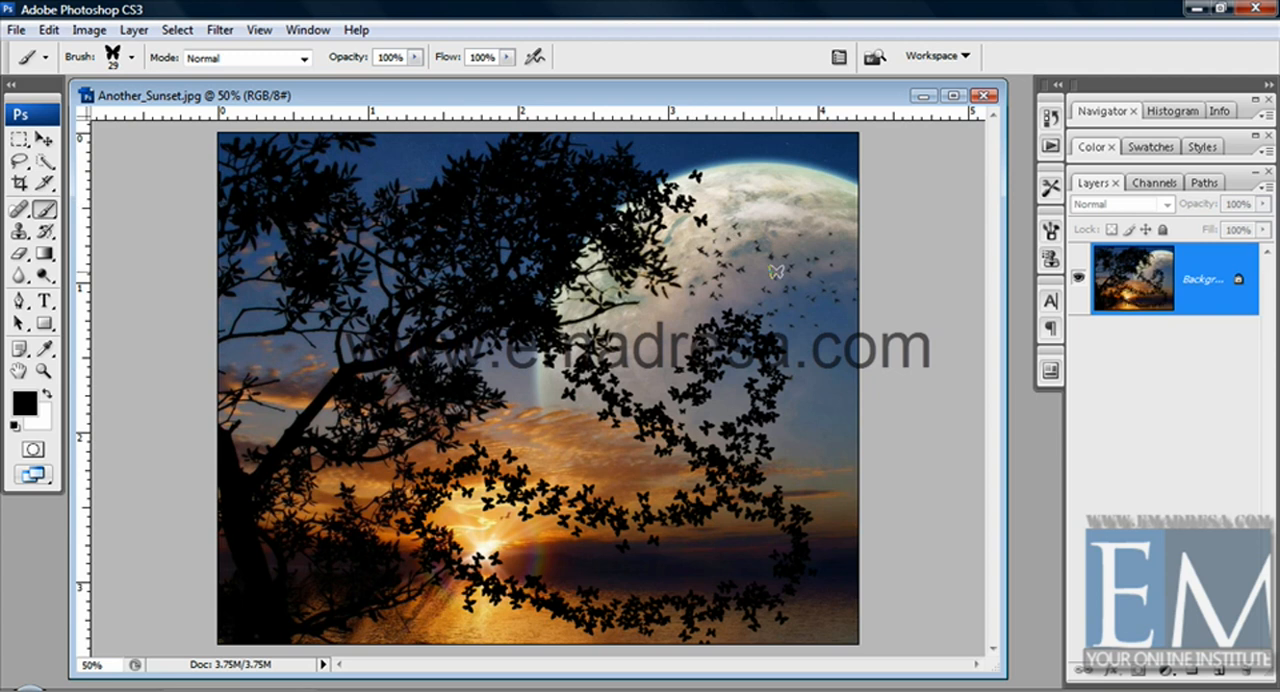
pyautogui.hotkey('ctrl', 'z')
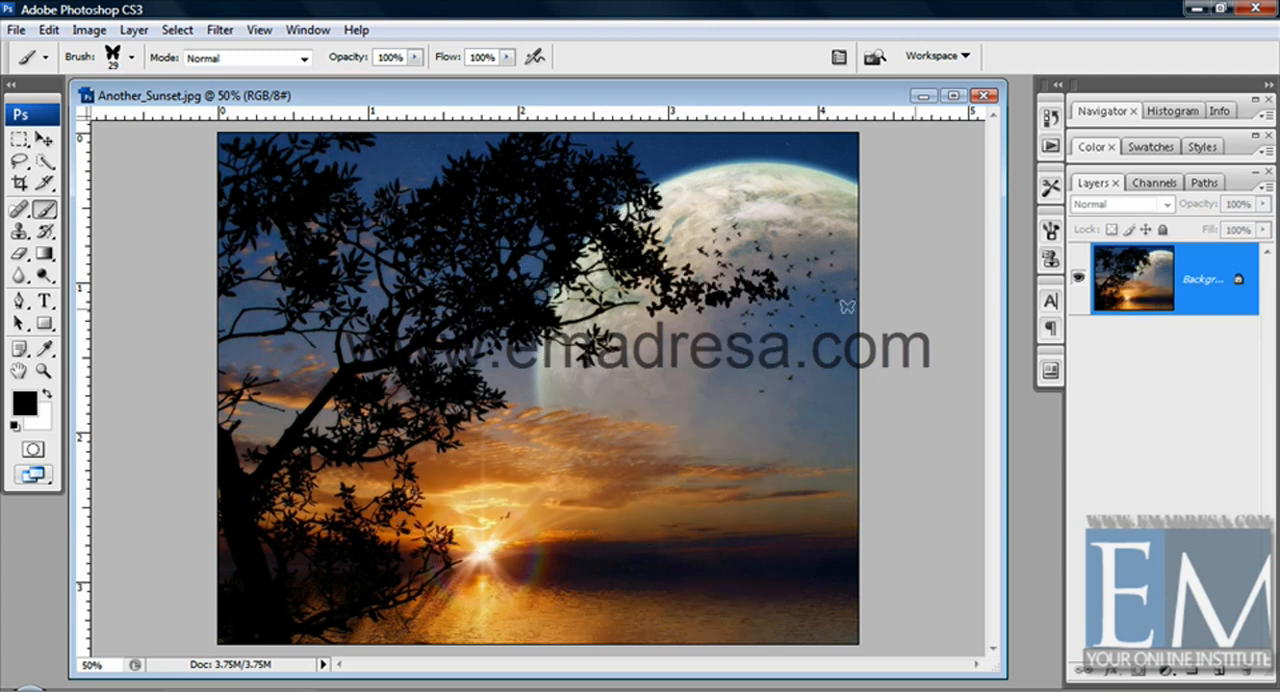
# Pick the 69 px flower brush, paint winding flower trails across the sunset and sea, and undo each one
pyautogui.click(131, 58)
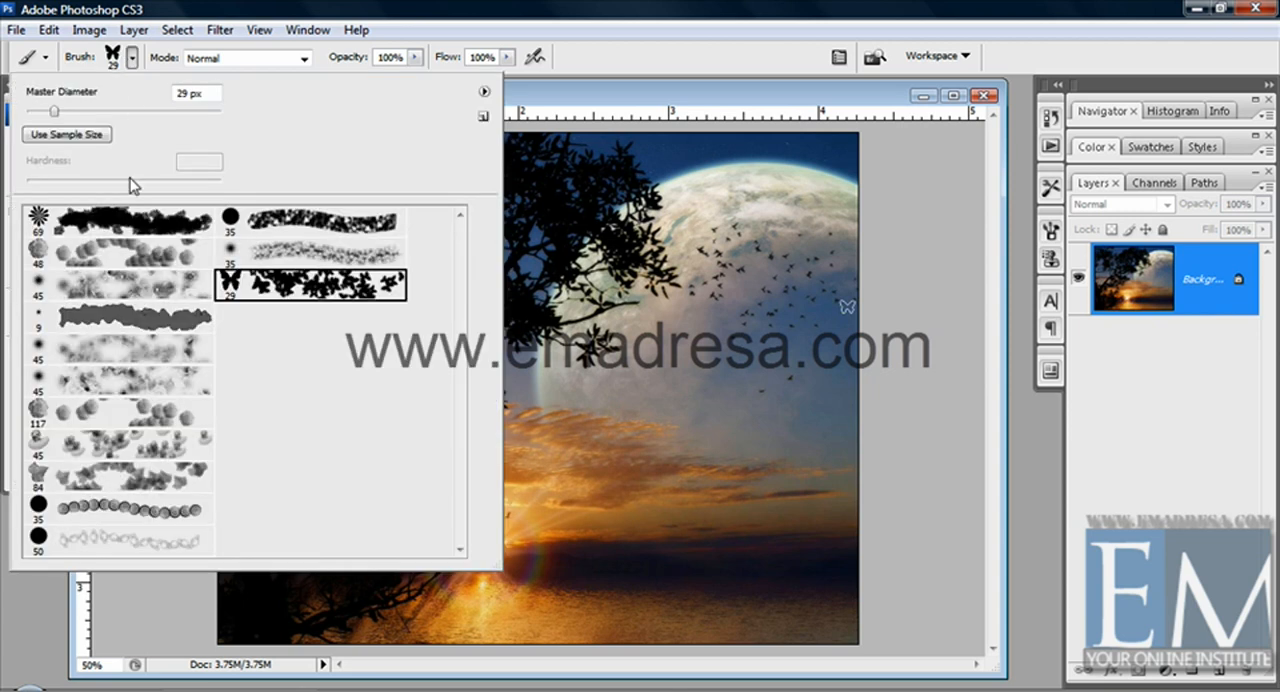
pyautogui.click(125, 218)
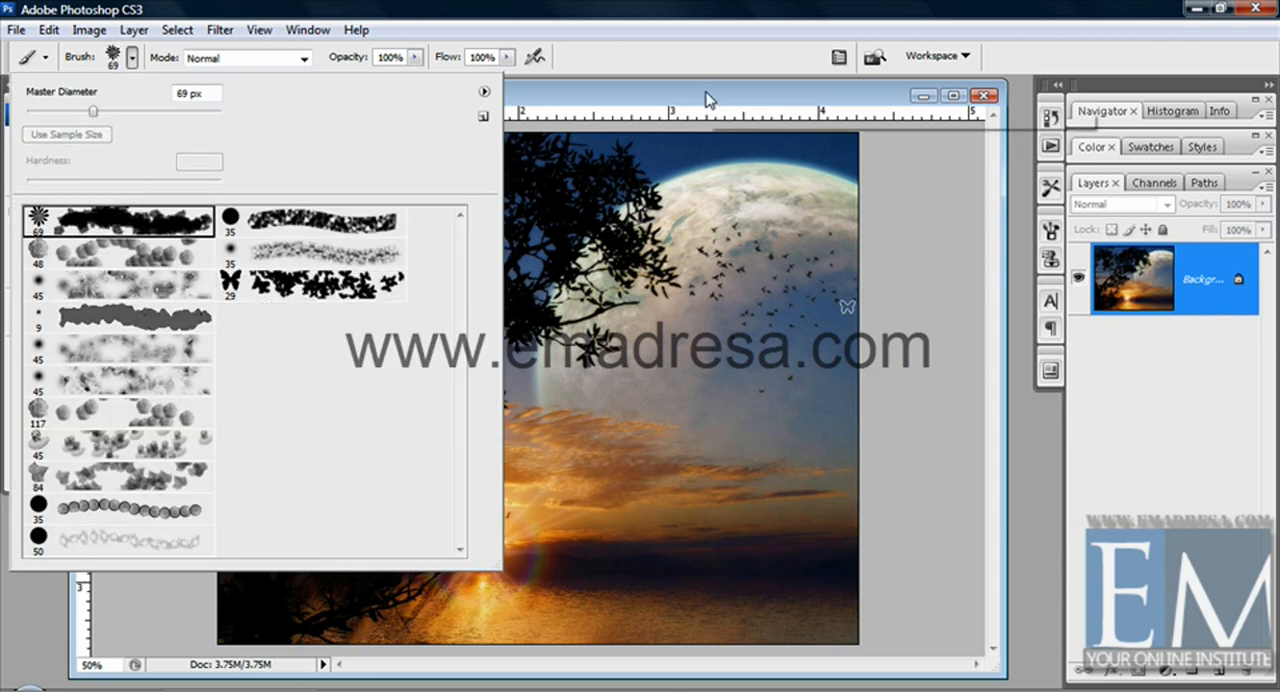
pyautogui.click(772, 393)
pyautogui.moveTo(903, 429)
pyautogui.mouseDown()
pyautogui.moveTo(771, 456)
pyautogui.moveTo(472, 420)
pyautogui.moveTo(886, 537)
pyautogui.mouseUp()
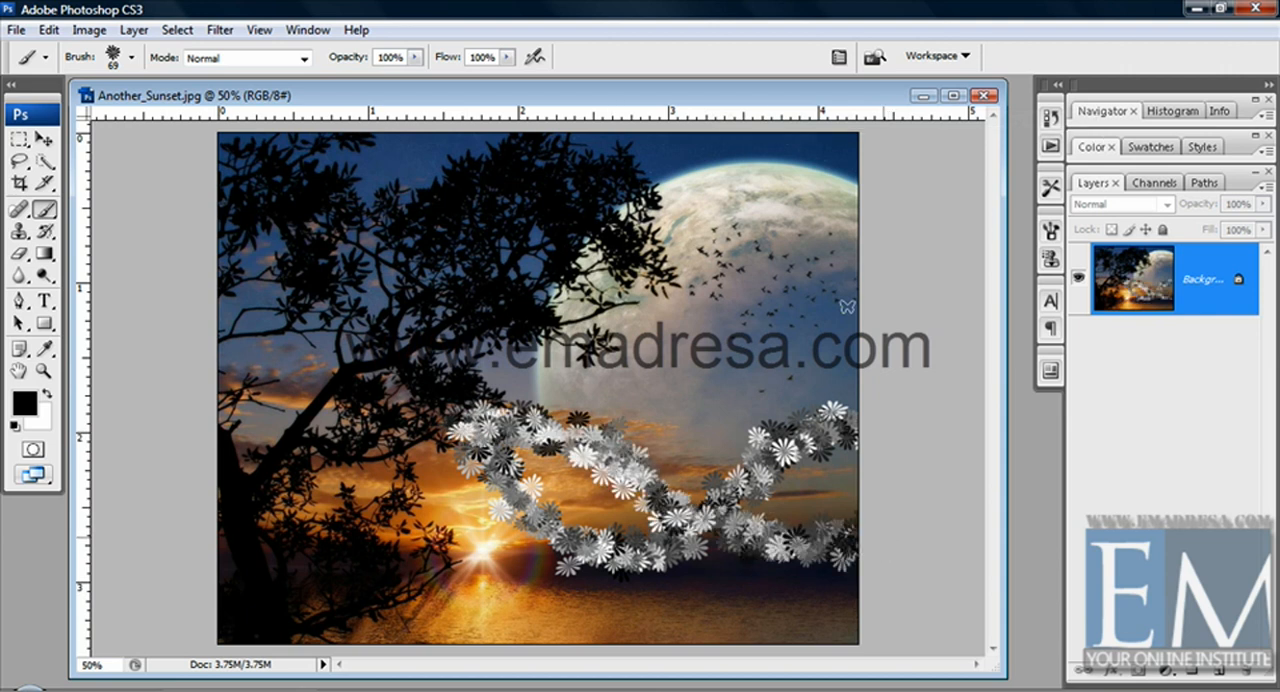
pyautogui.hotkey('ctrl', 'z')
pyautogui.moveTo(880, 366)
pyautogui.mouseDown()
pyautogui.moveTo(766, 489)
pyautogui.moveTo(731, 492)
pyautogui.moveTo(603, 570)
pyautogui.moveTo(558, 565)
pyautogui.mouseUp()
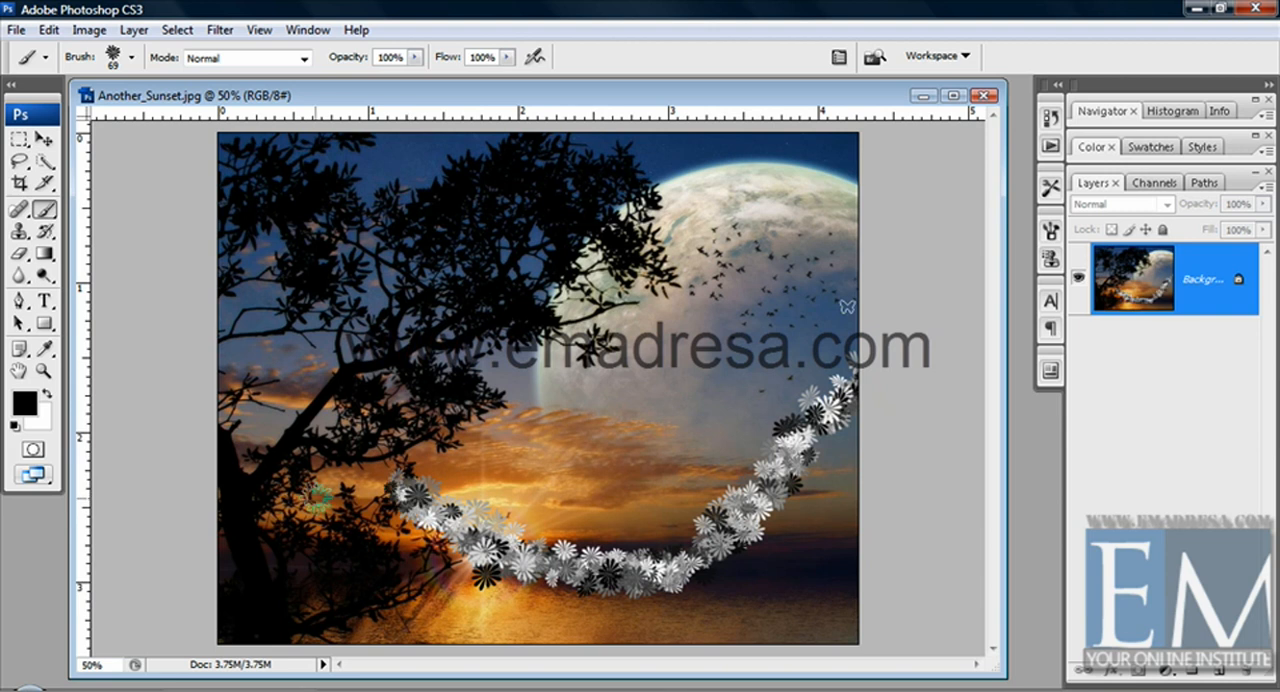
pyautogui.hotkey('ctrl', 'z')
# Replace the brushes in the preset picker with the Basic Brushes set and look through its presets
pyautogui.click(131, 60)
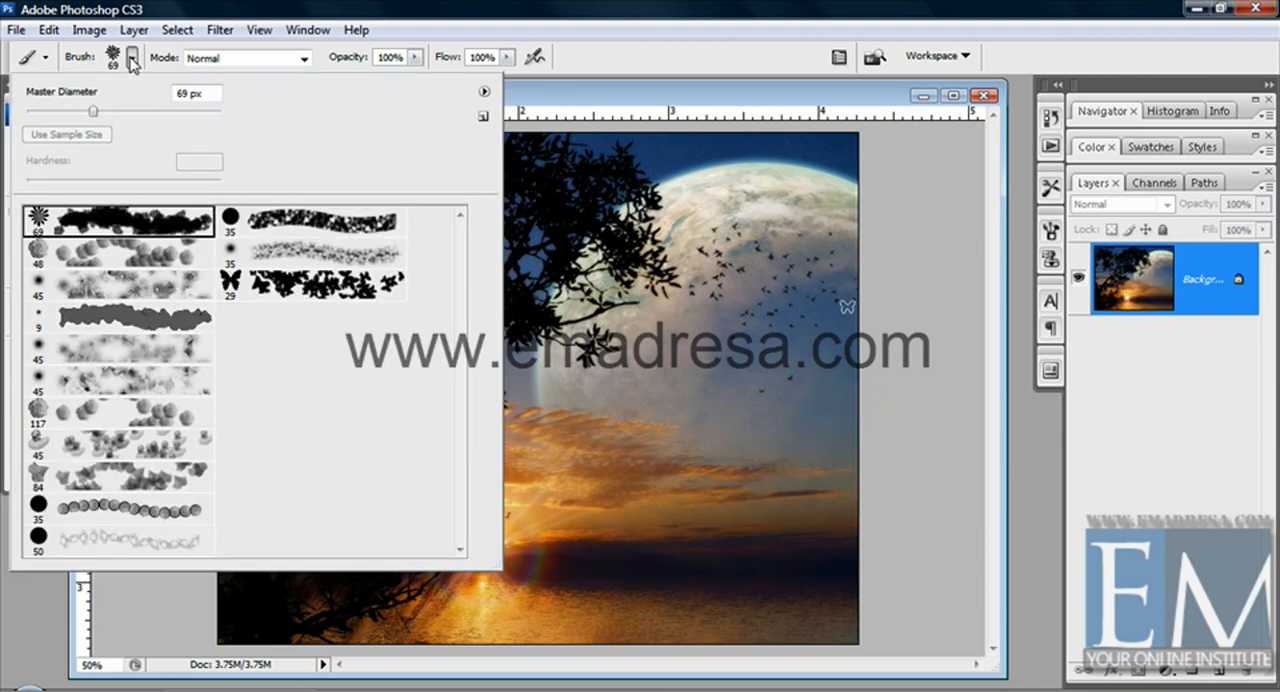
pyautogui.click(484, 92)
pyautogui.click(580, 440)
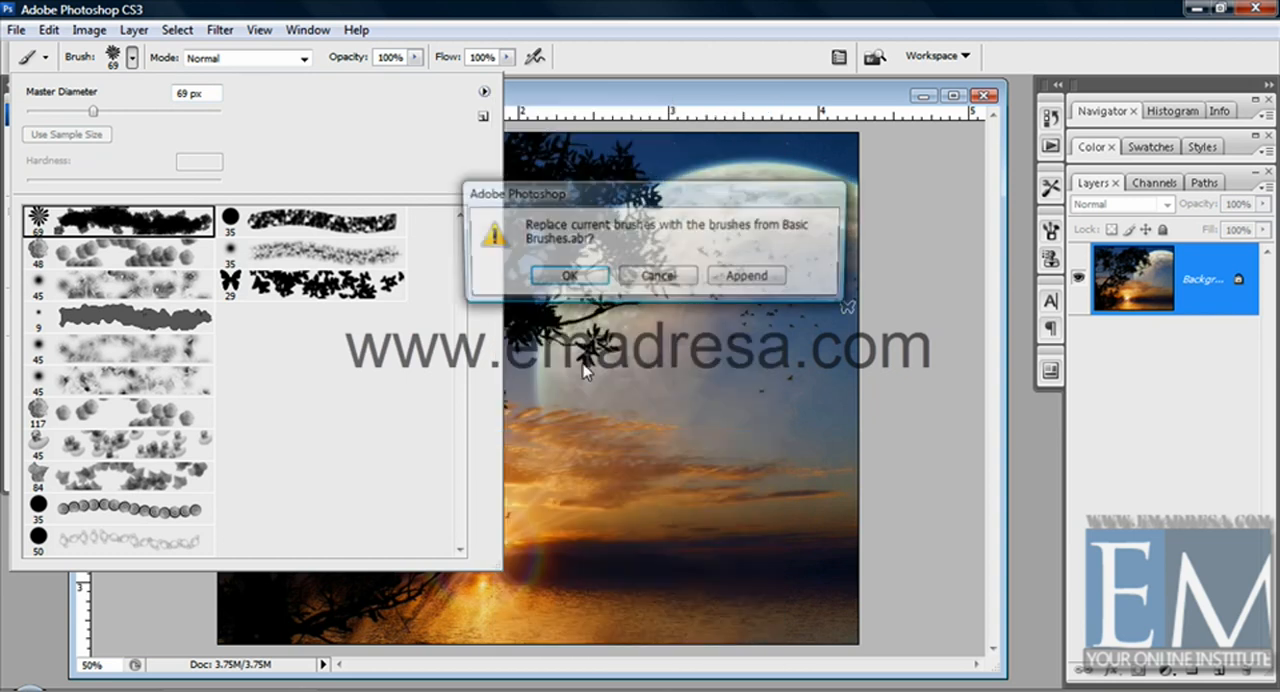
pyautogui.click(567, 276)
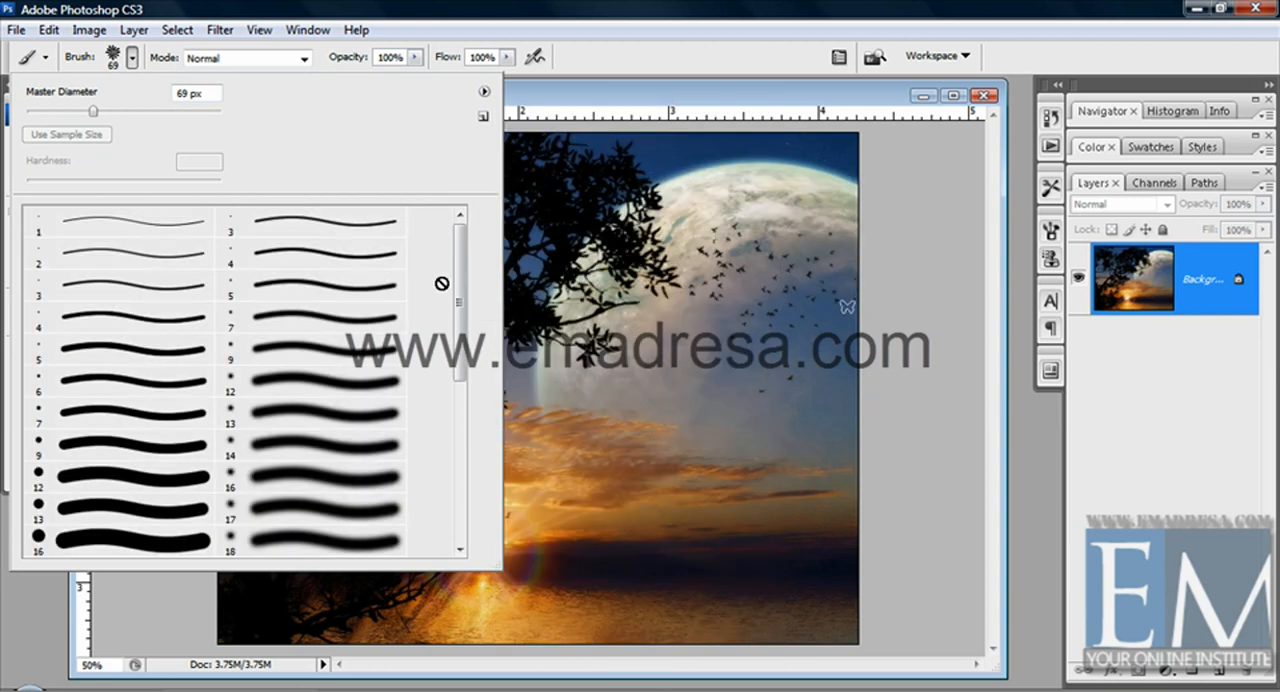
pyautogui.moveTo(460, 262); pyautogui.dragTo(456, 455)
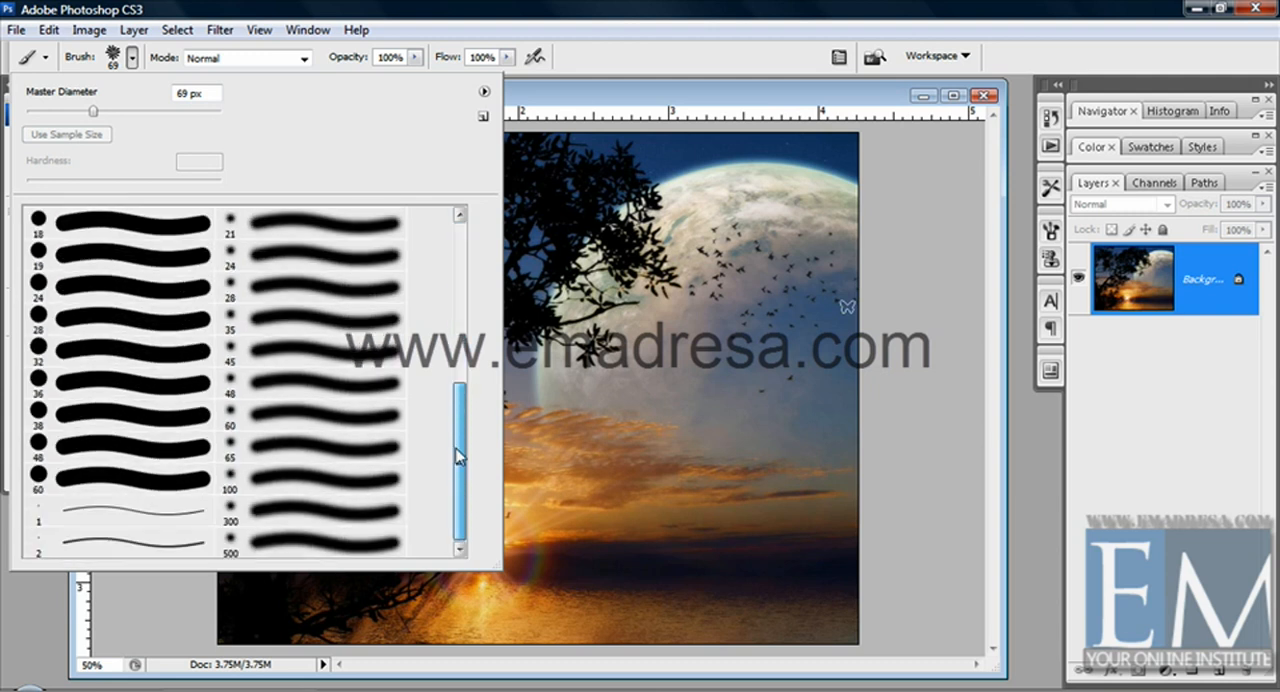
# Reset the preset picker to the default brushes, replacing the current set
pyautogui.click(484, 92)
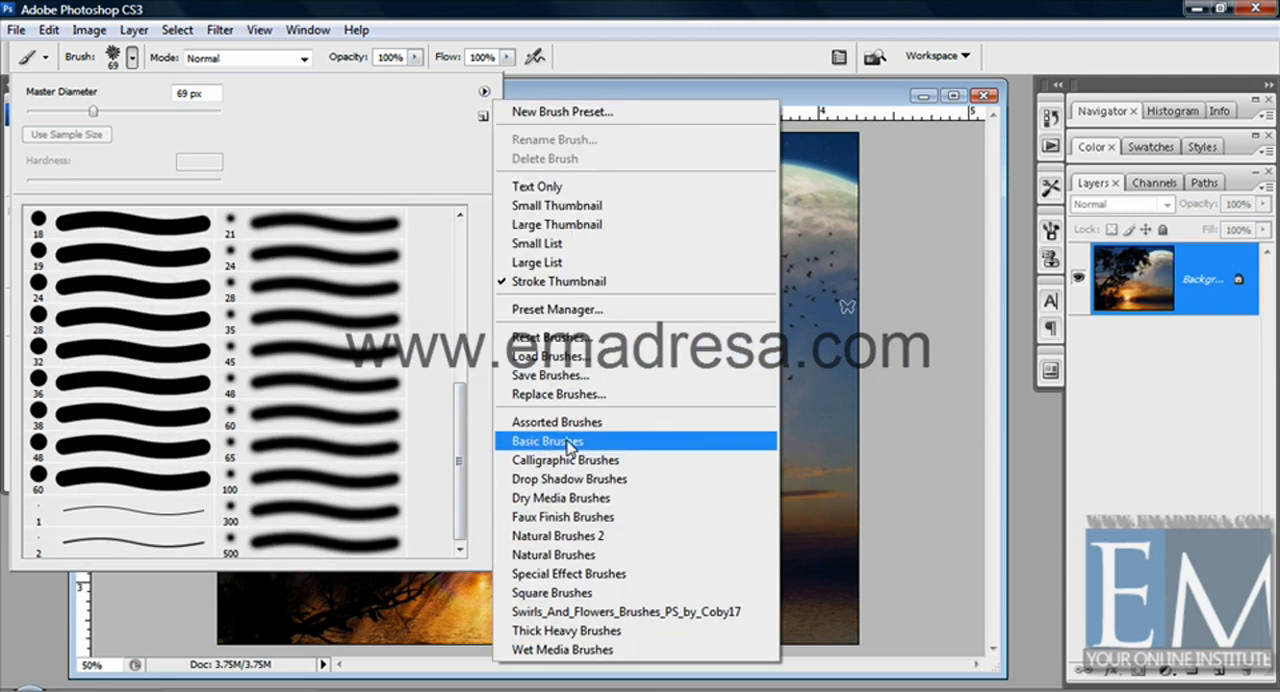
pyautogui.click(564, 338)
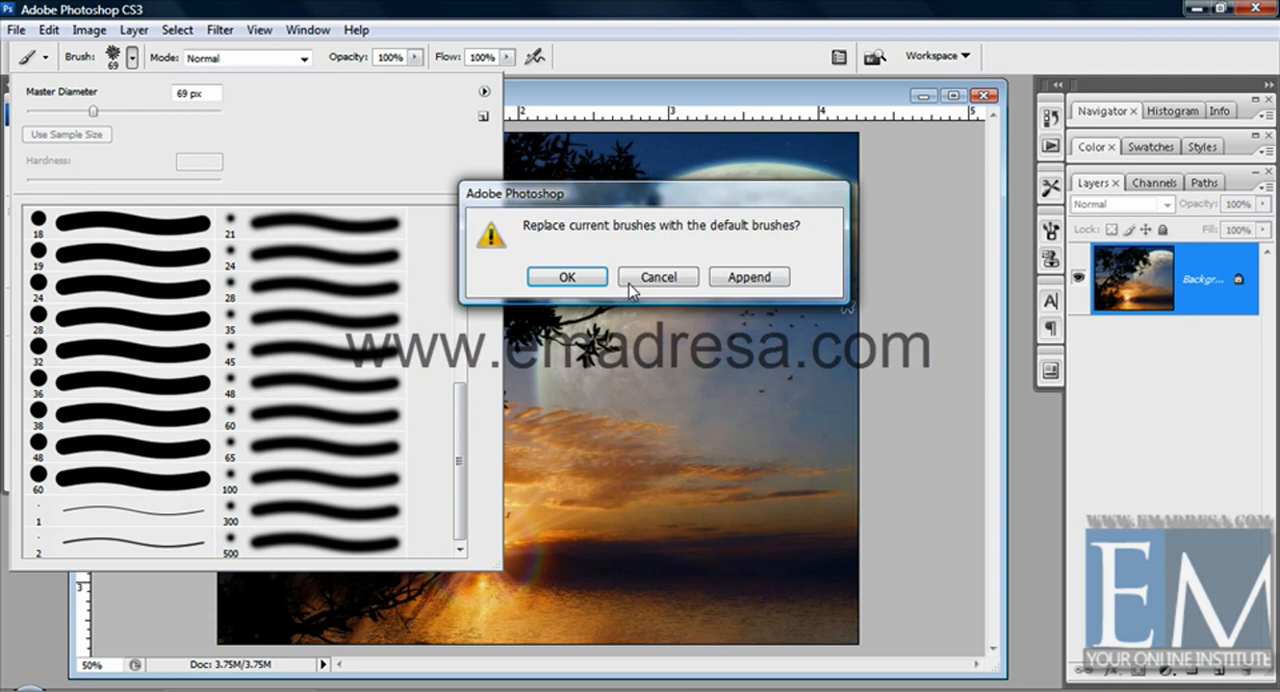
pyautogui.click(570, 278)
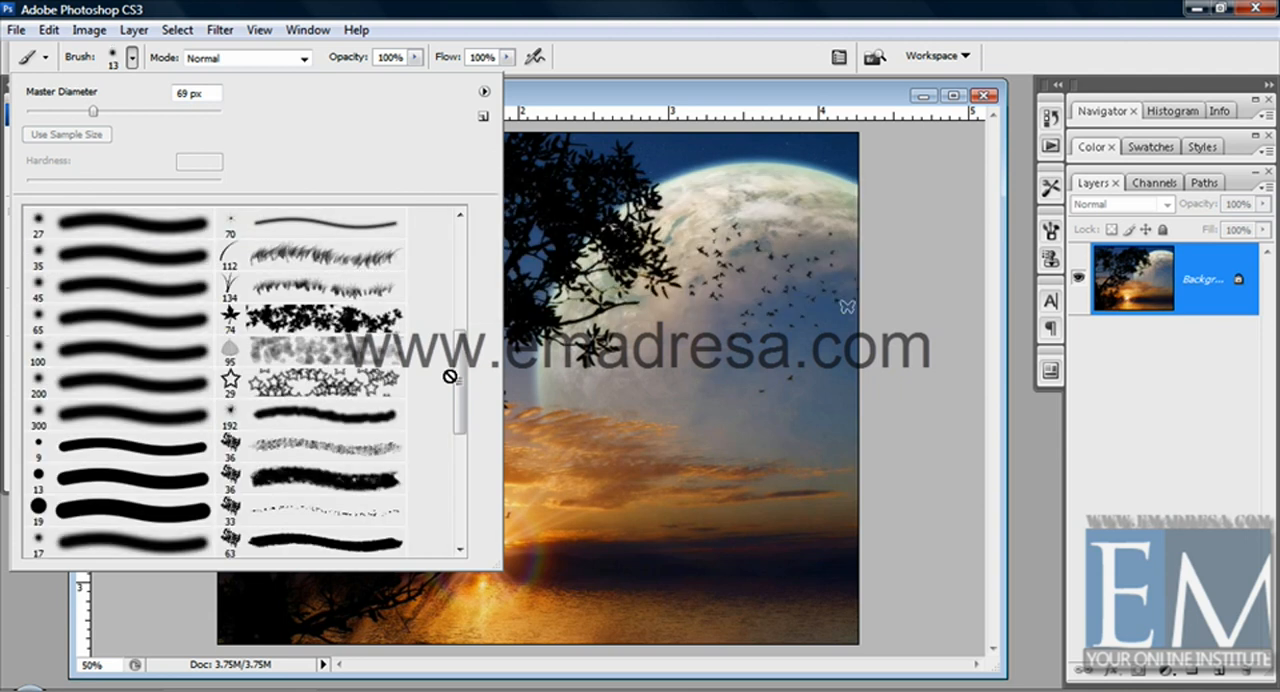
pyautogui.moveTo(463, 366)
pyautogui.mouseDown()
pyautogui.moveTo(462, 237)
pyautogui.moveTo(450, 414)
pyautogui.moveTo(466, 491)
pyautogui.moveTo(474, 414)
pyautogui.moveTo(460, 318)
pyautogui.mouseUp()
# Load the brush file Sope Bubbles.abr from the Soop Bubble folder into the preset picker
pyautogui.click(484, 92)
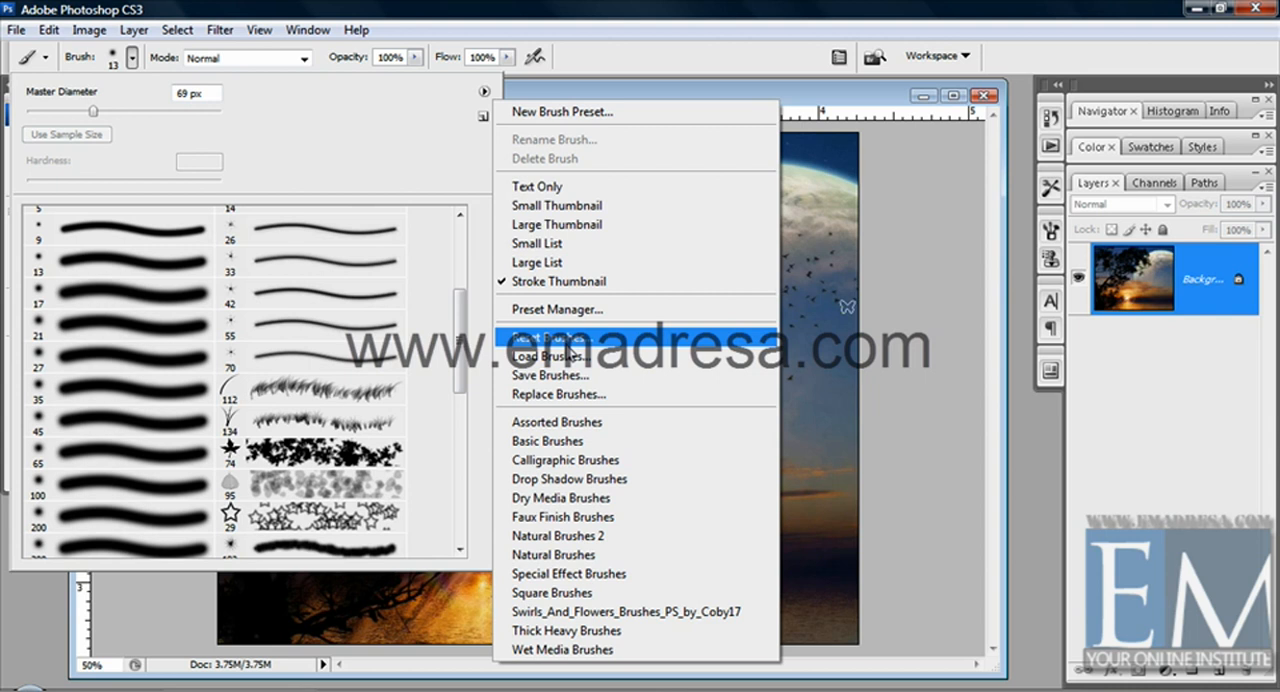
pyautogui.click(540, 356)
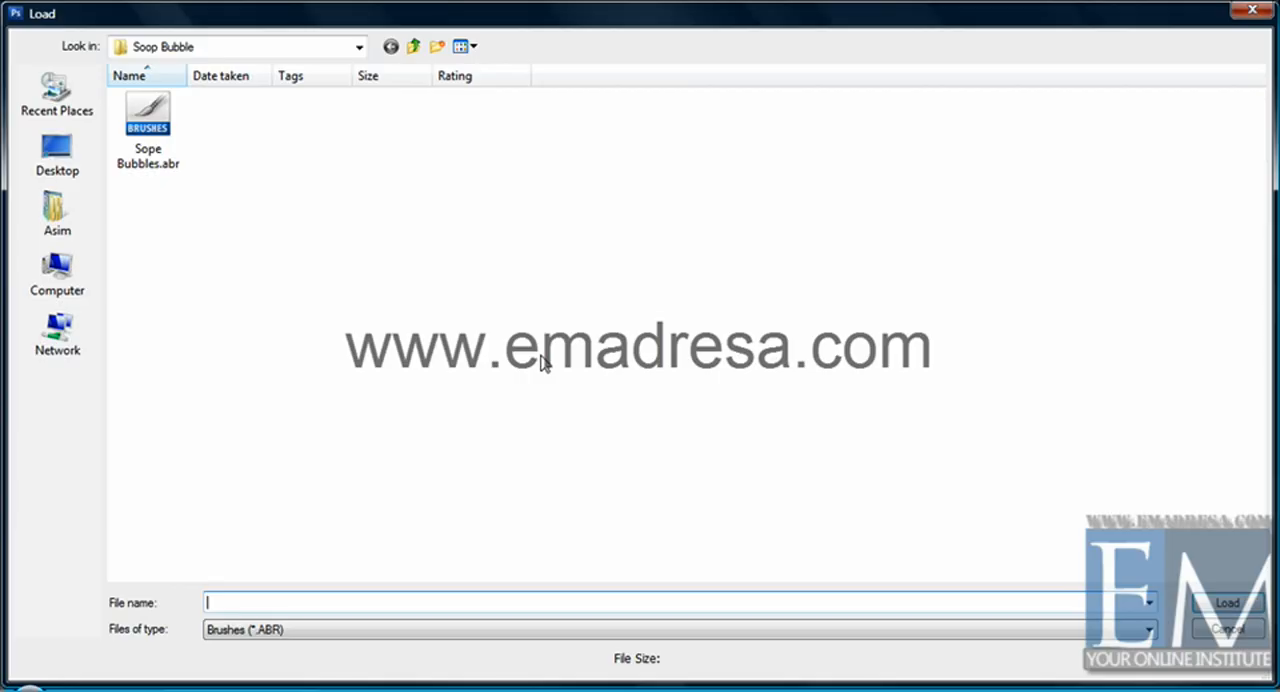
pyautogui.click(155, 125)
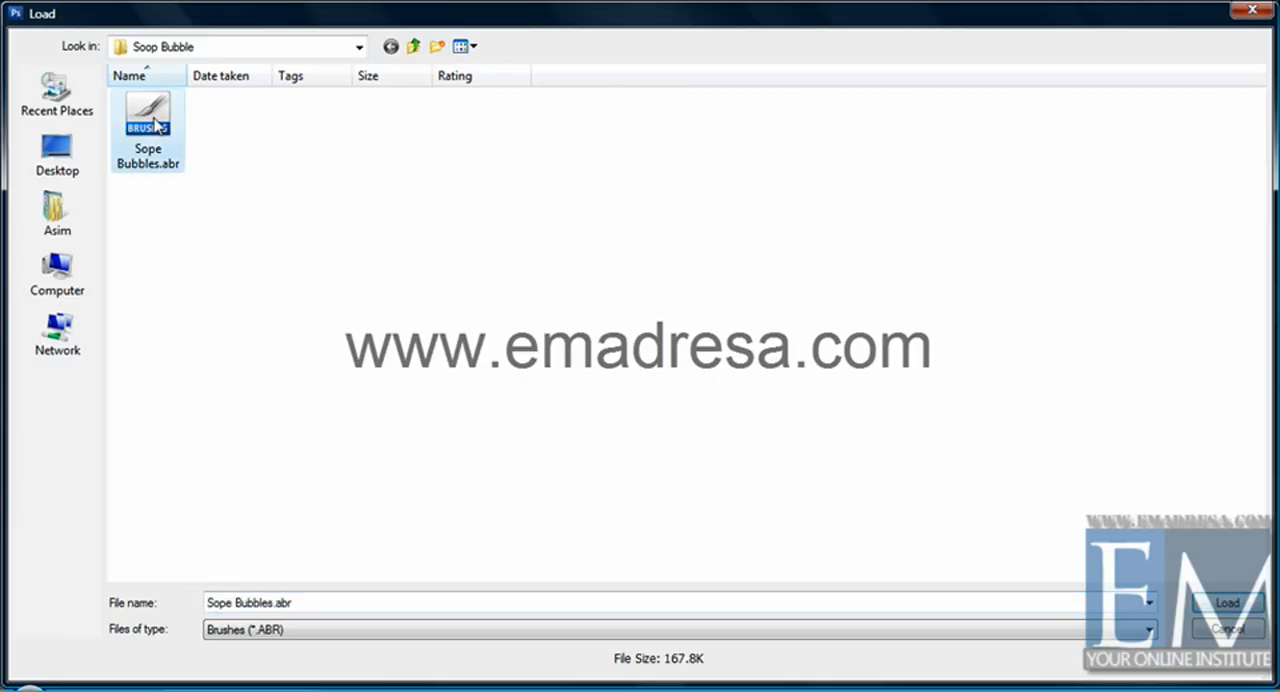
pyautogui.click(1228, 604)
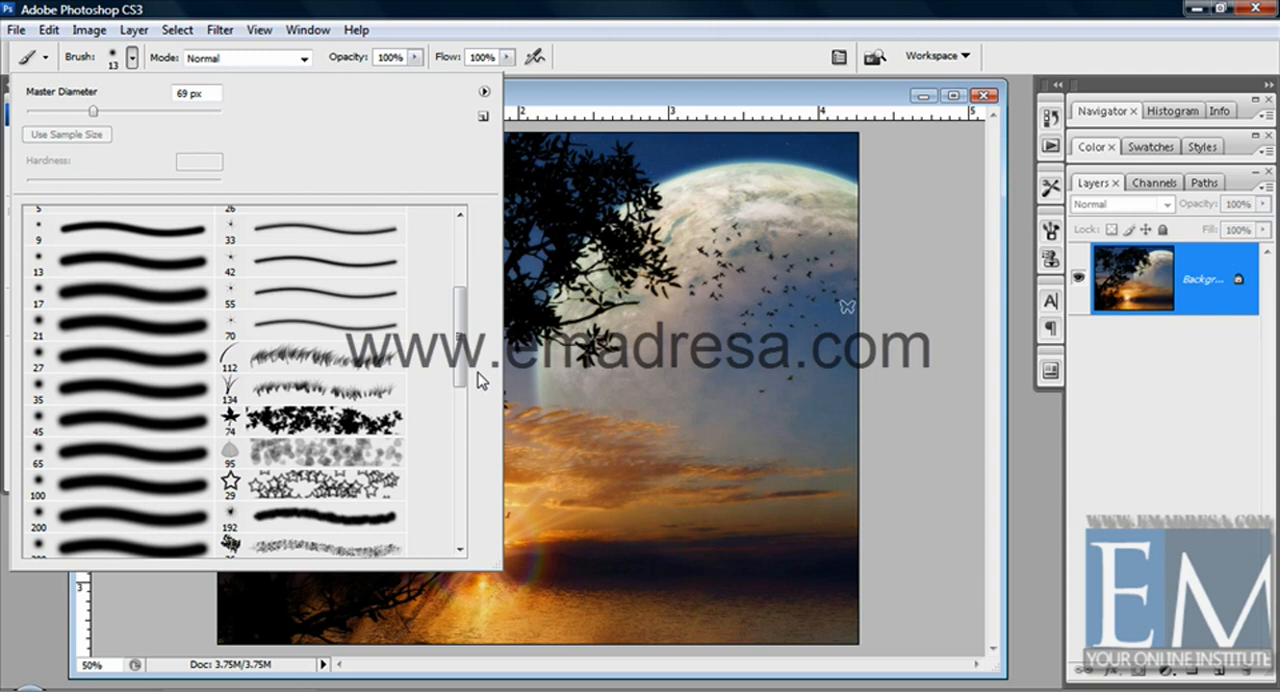
# Pick the 564 px scattered bubble brush at the end of the preset list
pyautogui.moveTo(478, 380); pyautogui.dragTo(456, 433)
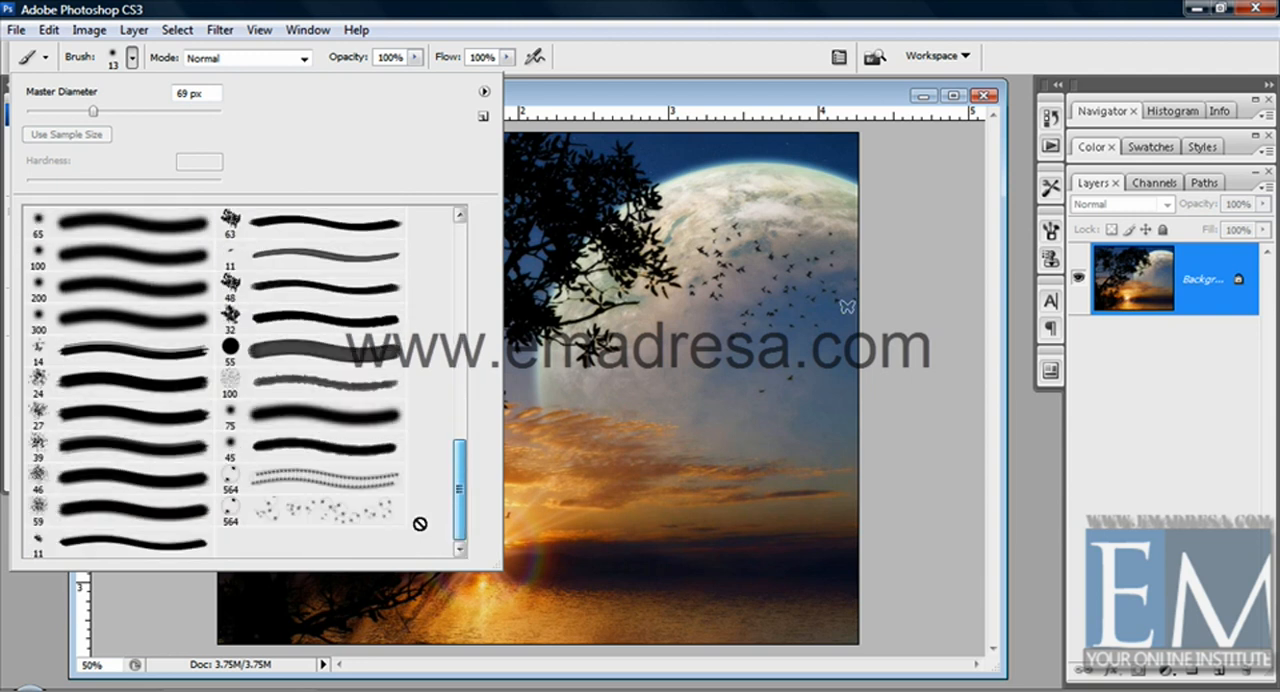
pyautogui.click(400, 515)
pyautogui.moveTo(740, 441)
pyautogui.mouseDown()
pyautogui.moveTo(657, 473)
pyautogui.moveTo(490, 455)
pyautogui.mouseUp()
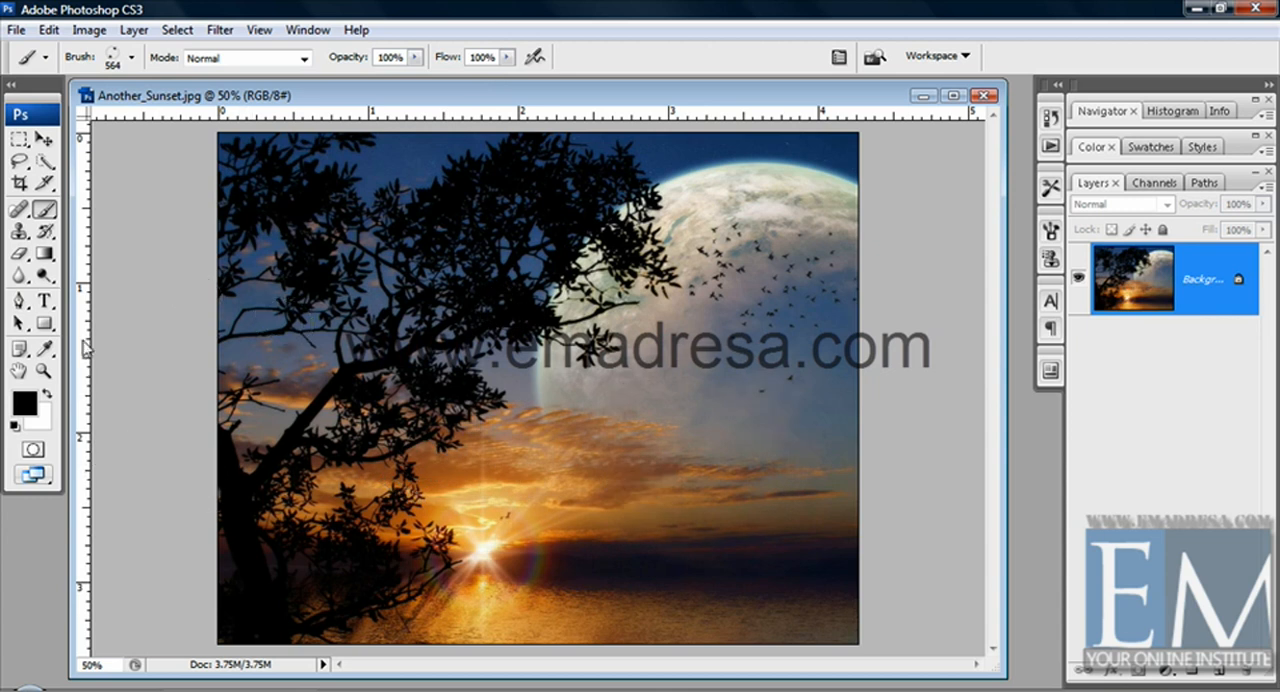
# Set the foreground color to white (ffffff)
pyautogui.click(24, 403)
pyautogui.click(594, 242)
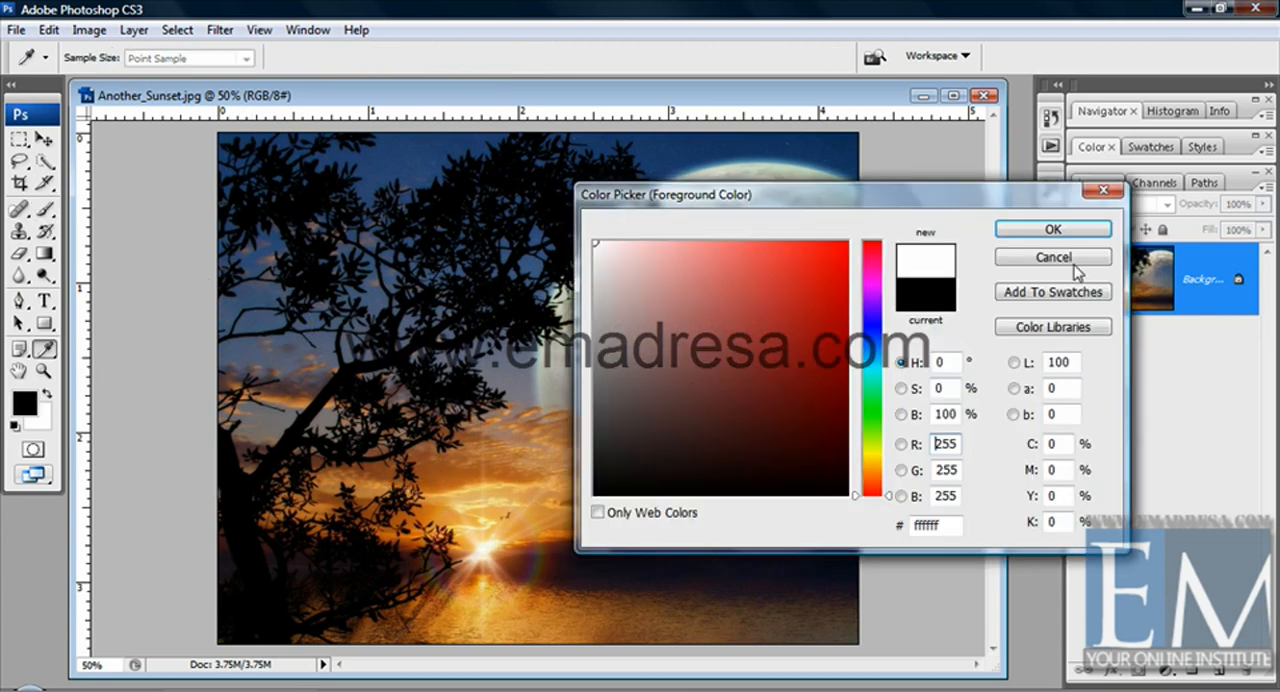
pyautogui.click(1053, 230)
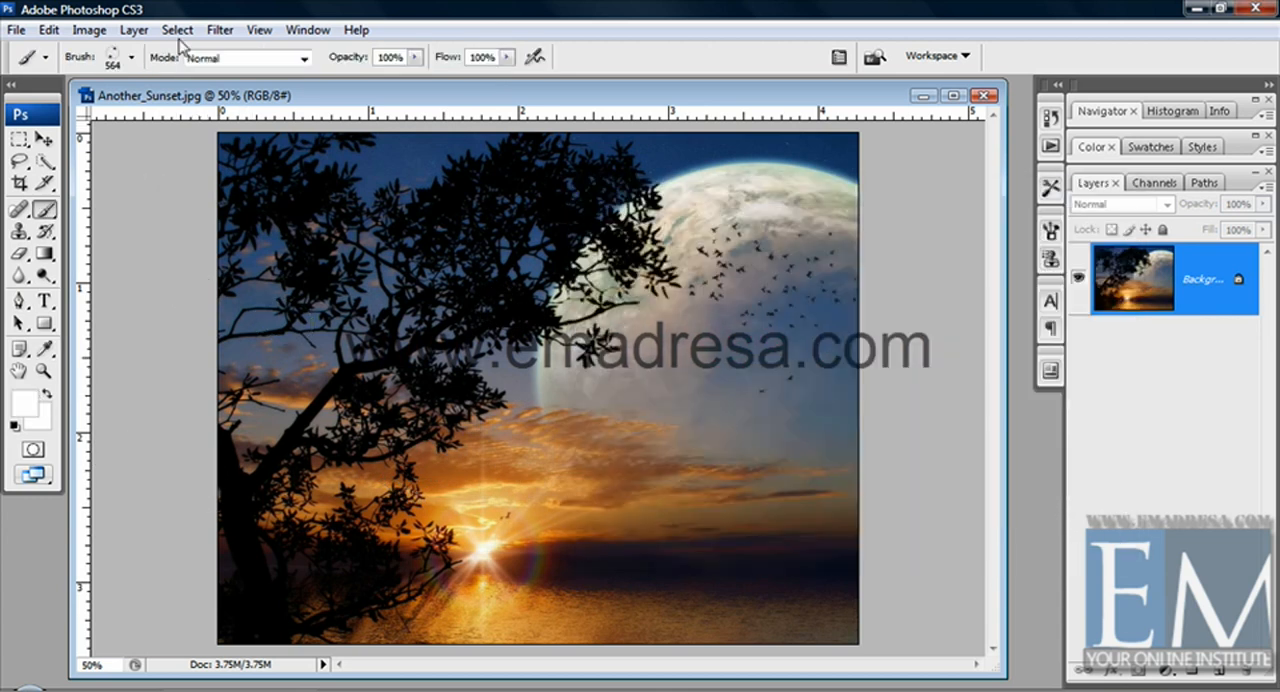
# Reduce the bubble brush to 56 px, paint white bubble trails over the moon, sky and sea, and undo them
pyautogui.click(131, 57)
pyautogui.moveTo(104, 112); pyautogui.dragTo(80, 111)
pyautogui.moveTo(701, 424)
pyautogui.mouseDown()
pyautogui.moveTo(769, 548)
pyautogui.moveTo(782, 436)
pyautogui.moveTo(764, 396)
pyautogui.moveTo(766, 349)
pyautogui.moveTo(721, 324)
pyautogui.mouseUp()
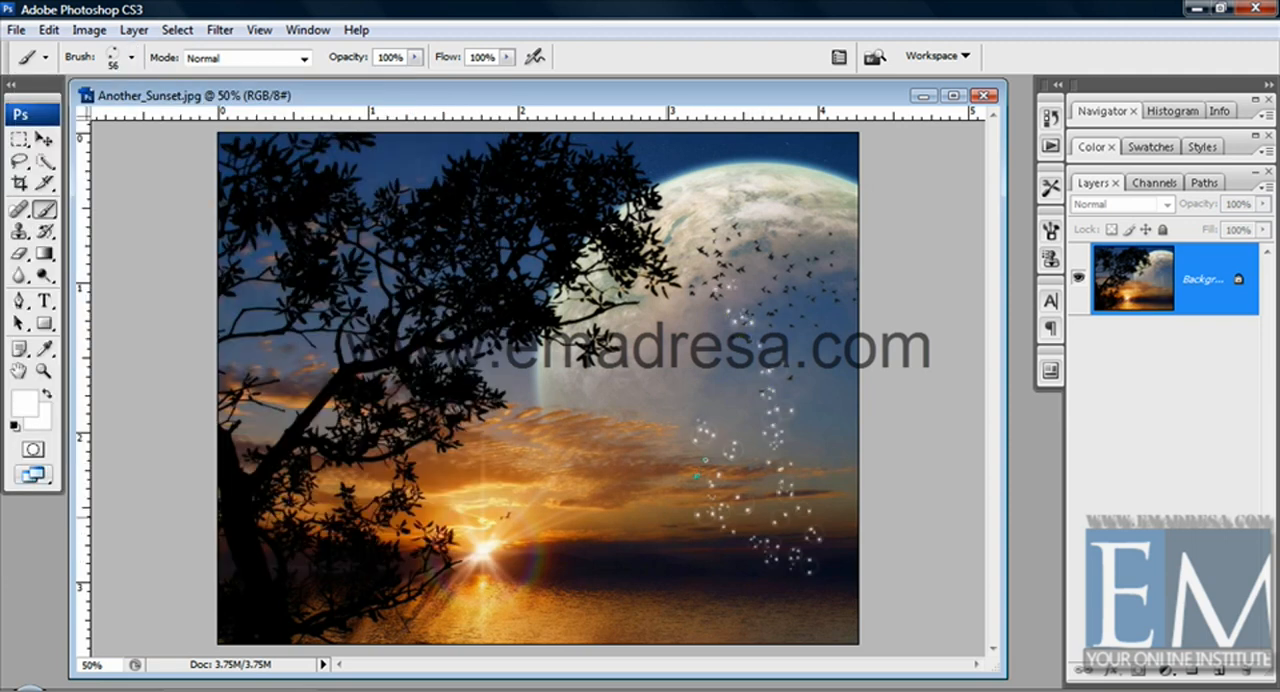
pyautogui.moveTo(690, 630)
pyautogui.mouseDown()
pyautogui.moveTo(675, 575)
pyautogui.moveTo(668, 354)
pyautogui.moveTo(748, 318)
pyautogui.mouseUp()
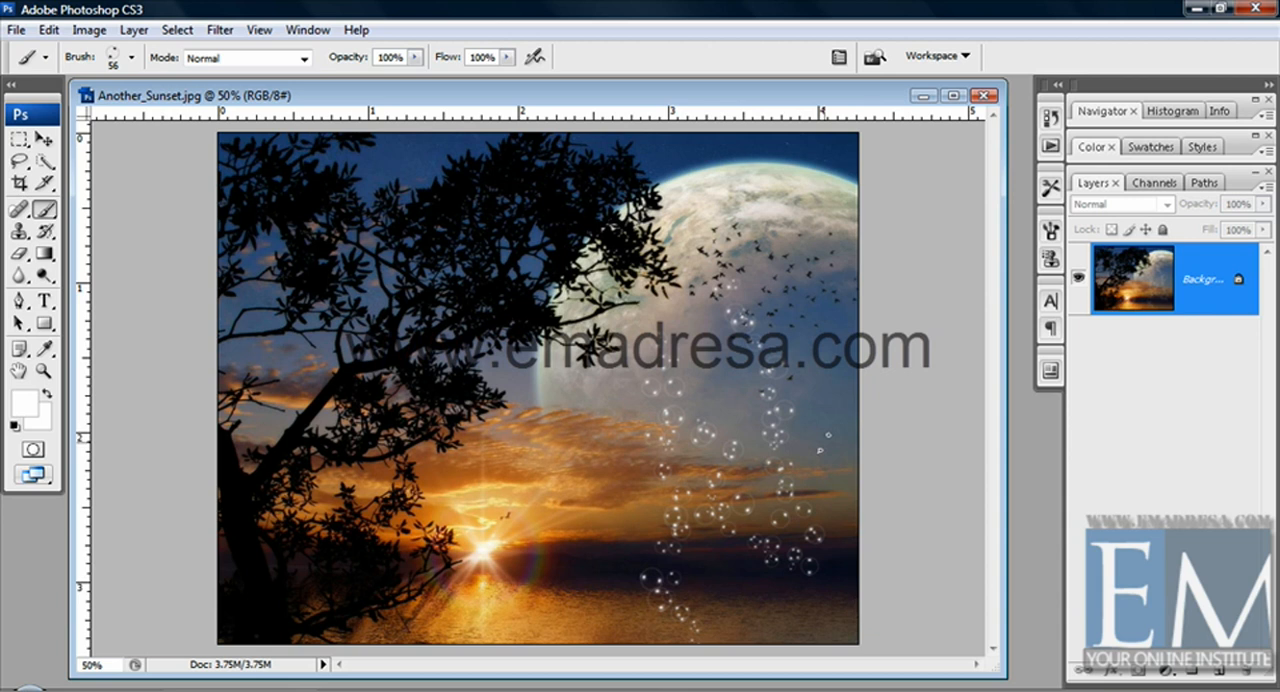
pyautogui.hotkey('ctrl', 'z')
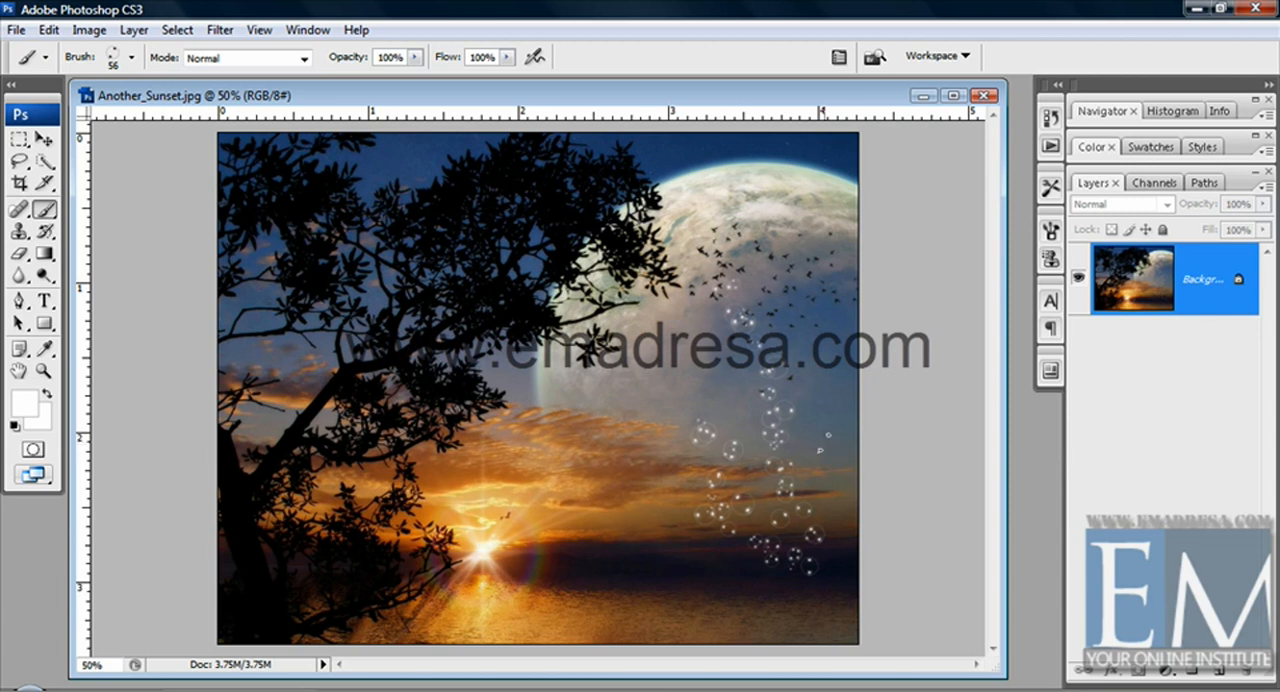
# Pick the scattered bubble brush again from the presets at its original 564 px size
pyautogui.click(131, 57)
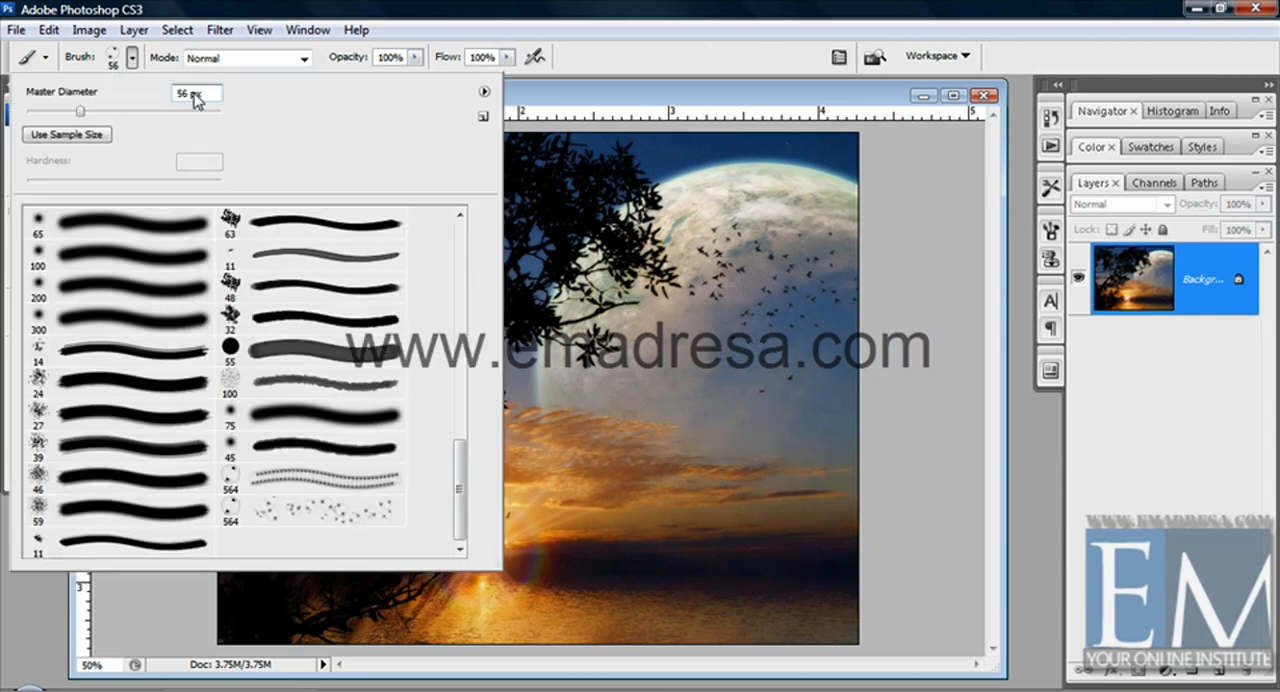
pyautogui.click(484, 91)
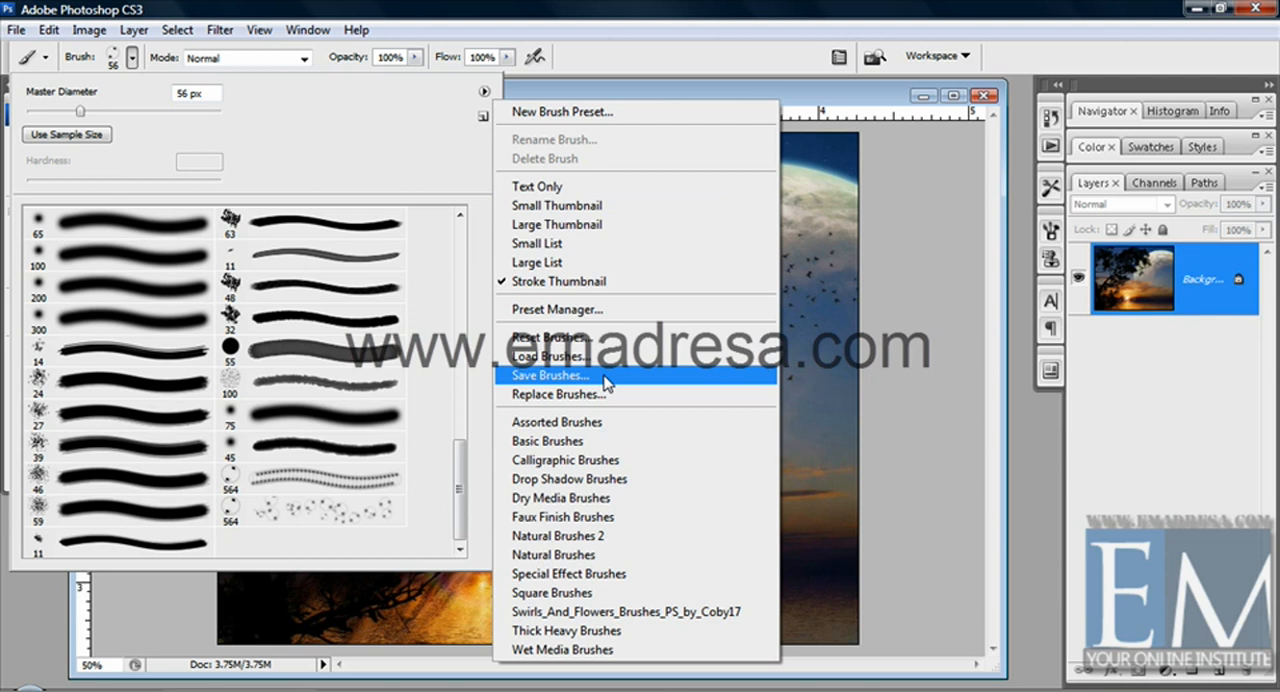
pyautogui.click(346, 514)
pyautogui.click(346, 514)
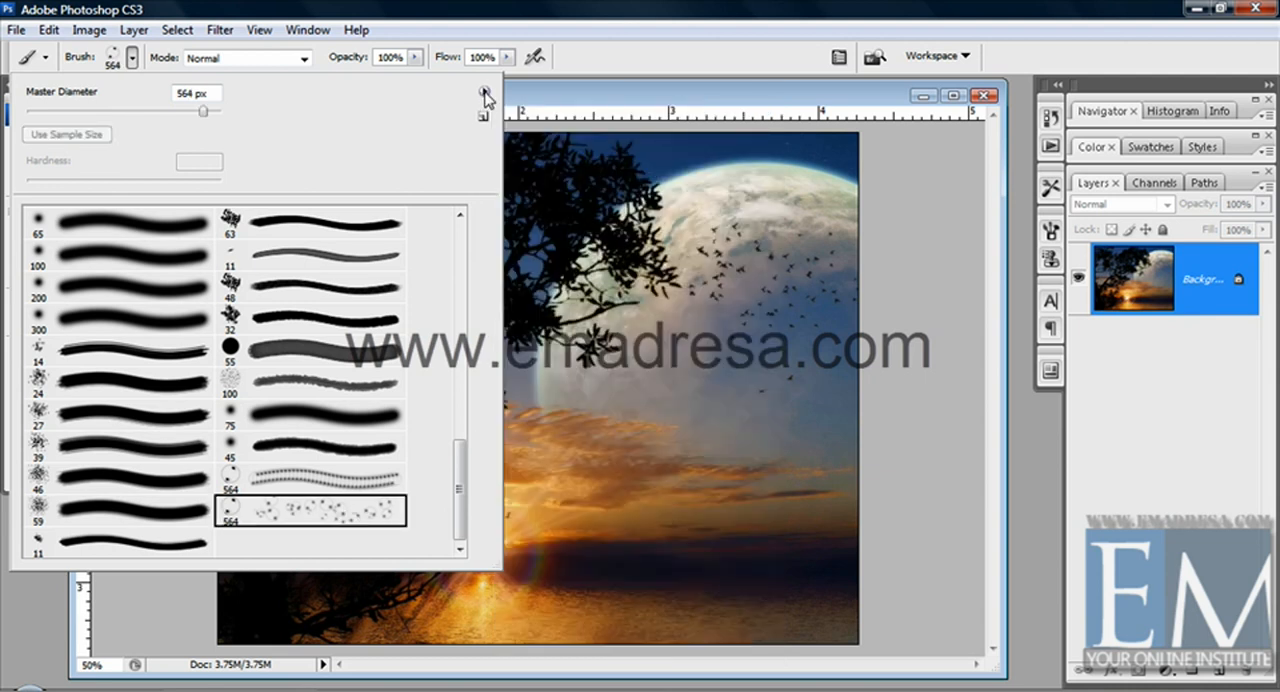
# Open the save dialog for the current brush set and leave it without saving
pyautogui.click(484, 91)
pyautogui.click(599, 378)
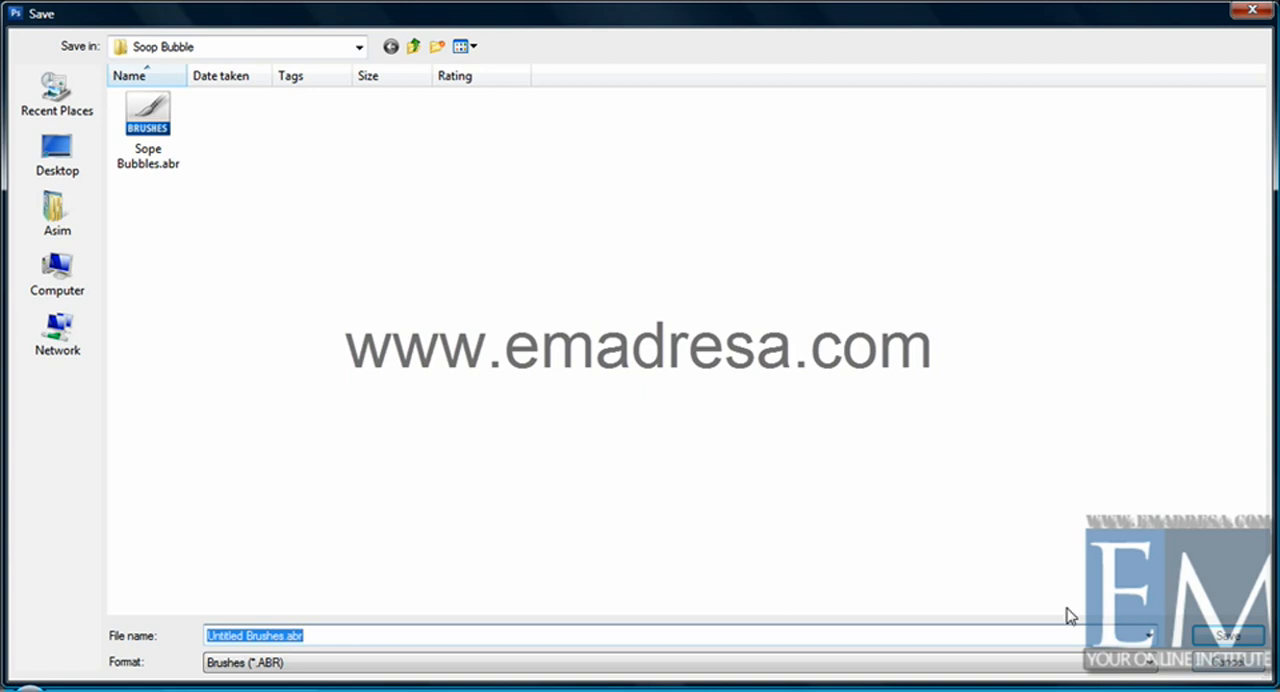
pyautogui.click(1209, 665)
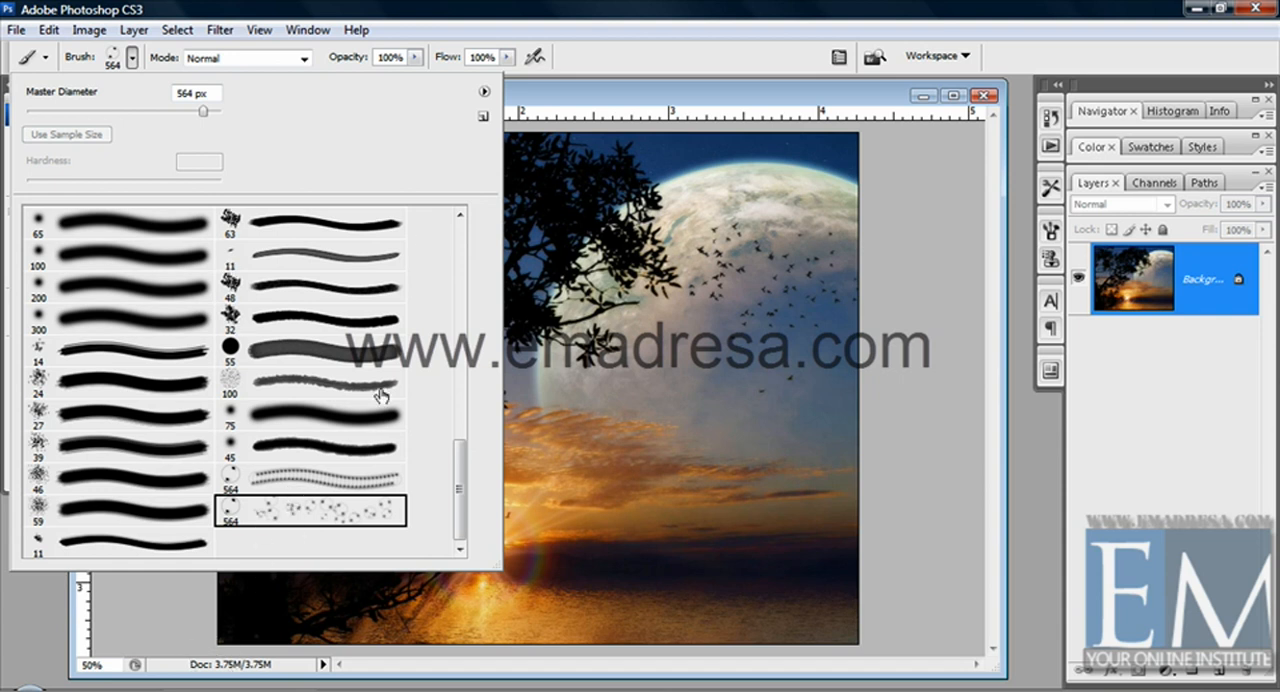
# Replace the current brushes using the file Sope Bubbles.abr and look through the preset list to its end
pyautogui.click(484, 91)
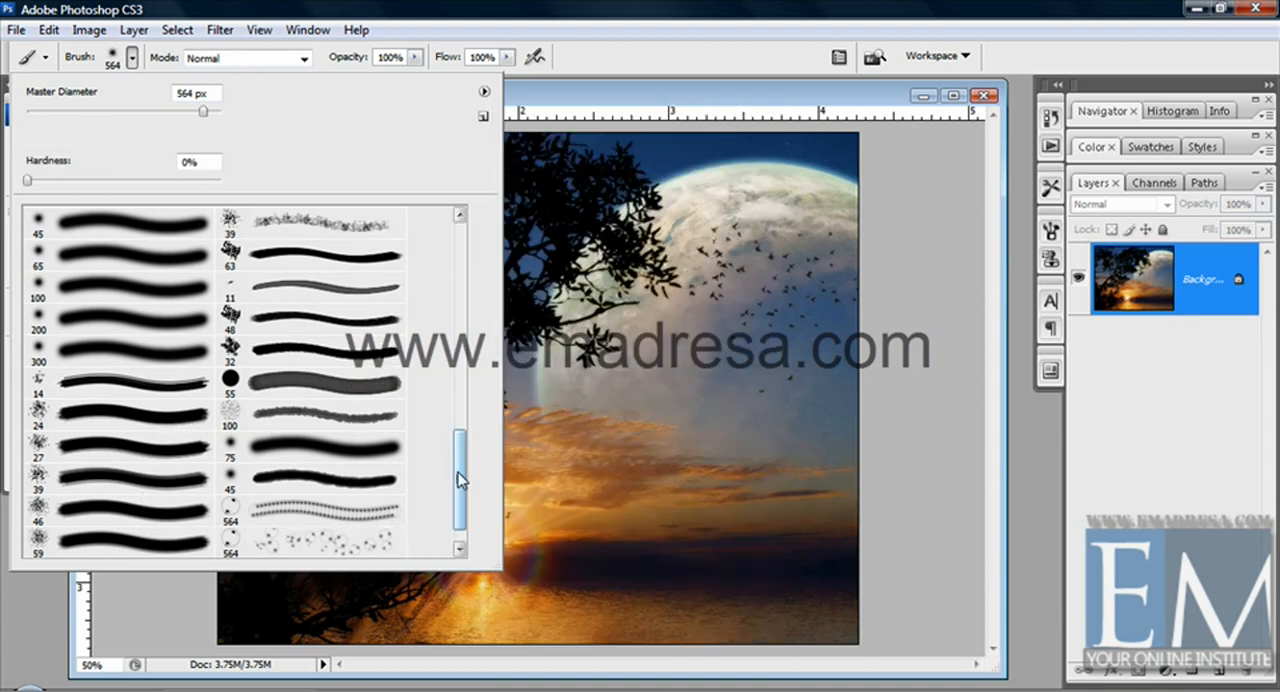
pyautogui.moveTo(458, 480)
pyautogui.mouseDown()
pyautogui.moveTo(462, 520)
pyautogui.moveTo(460, 250)
pyautogui.mouseUp()
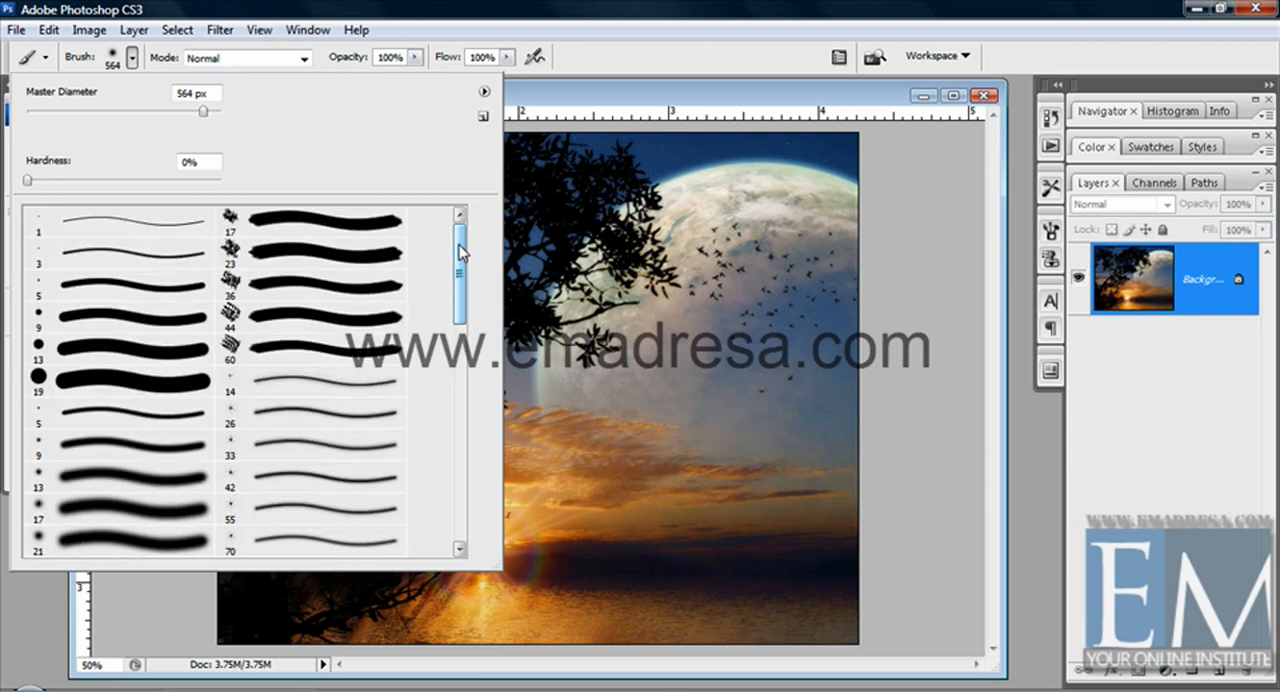
pyautogui.click(484, 96)
pyautogui.click(565, 395)
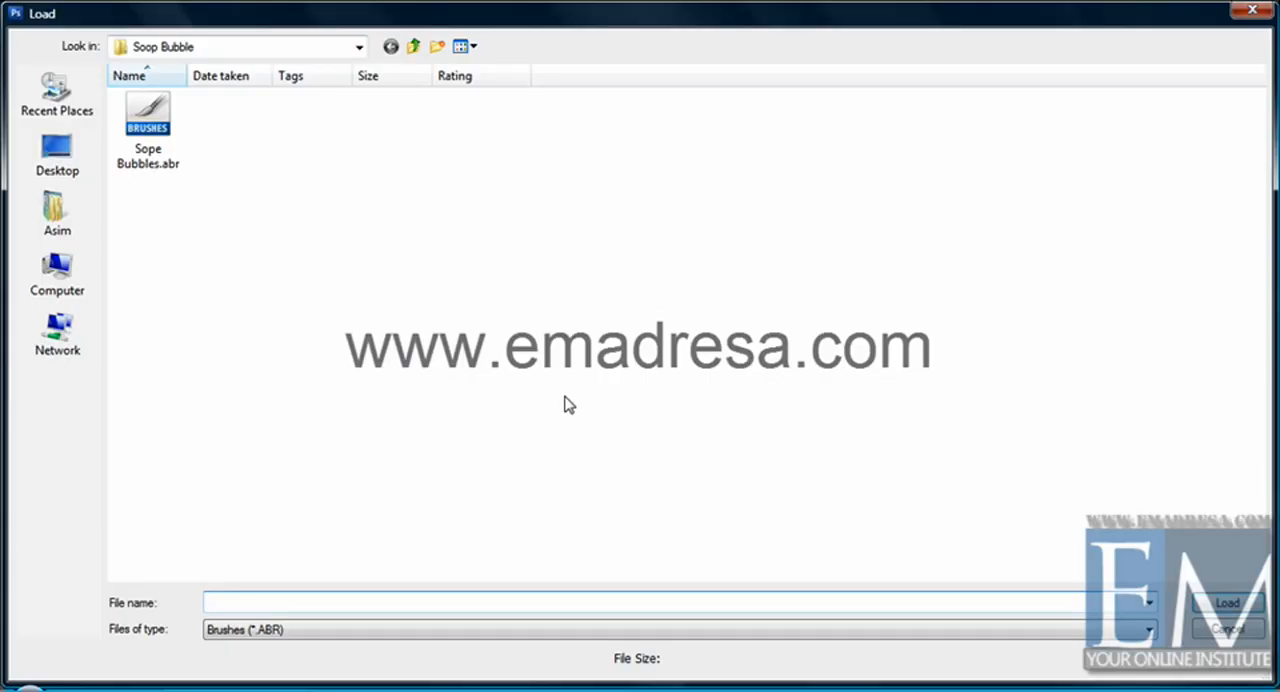
pyautogui.click(150, 160)
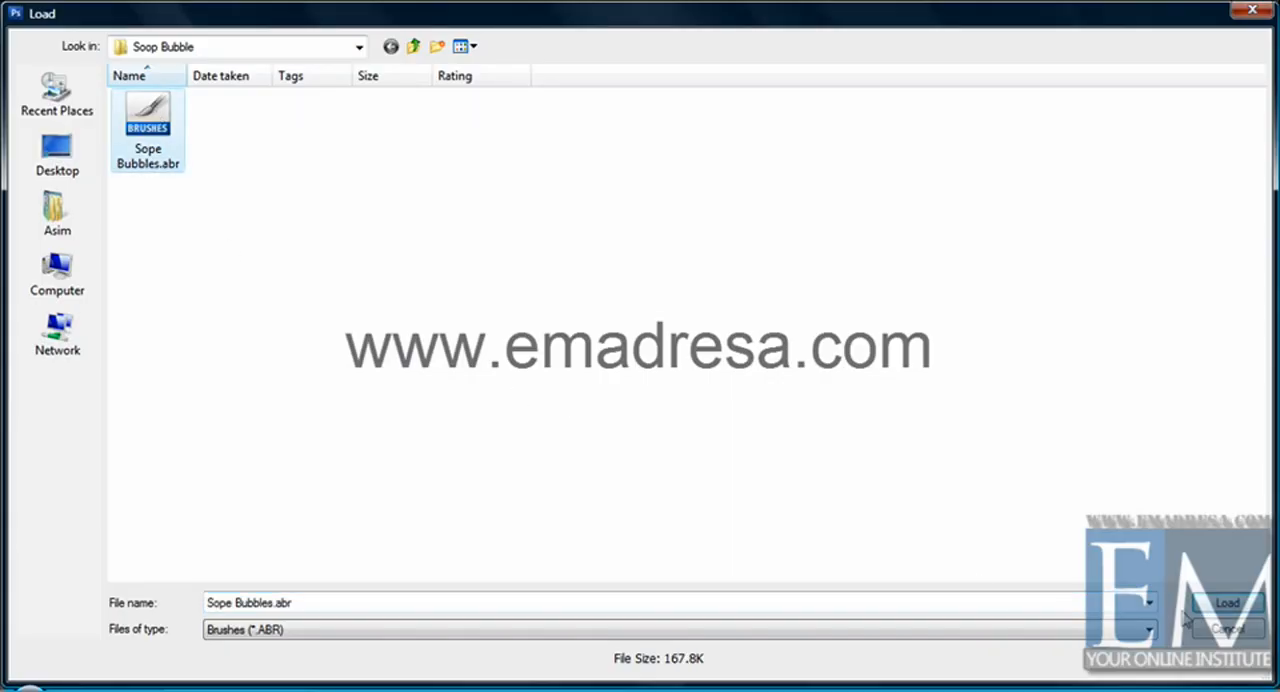
pyautogui.click(1213, 605)
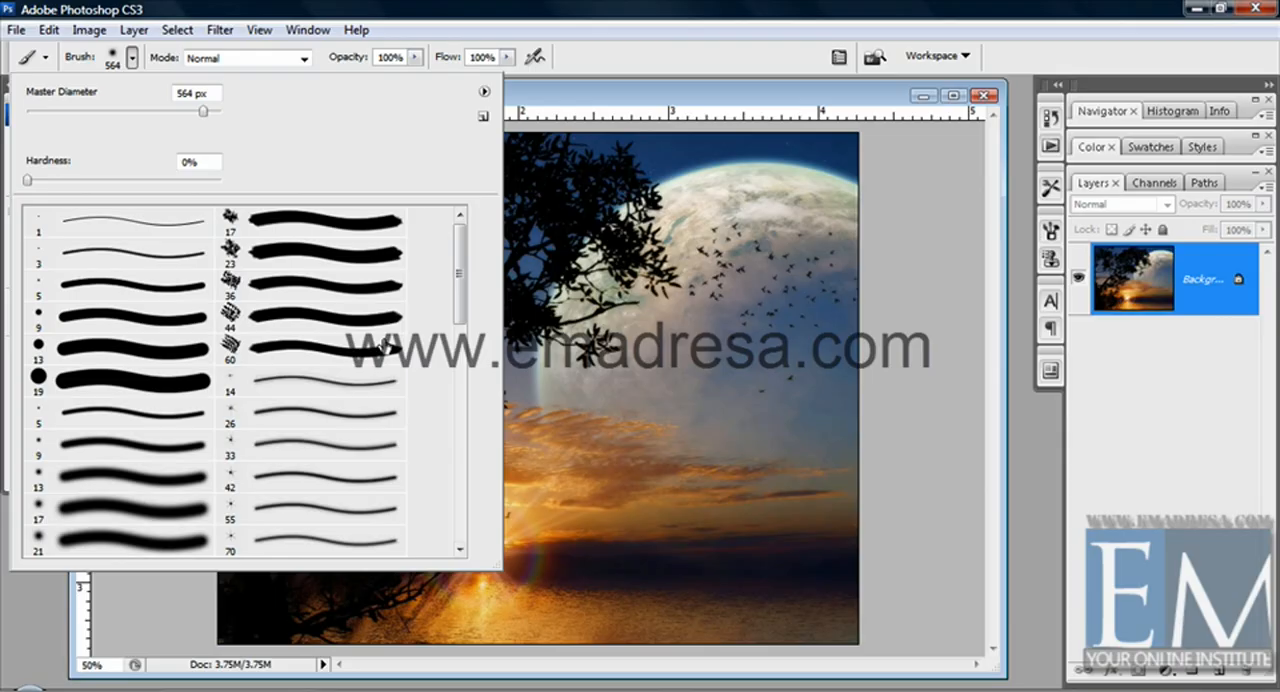
pyautogui.moveTo(458, 270); pyautogui.dragTo(443, 505)
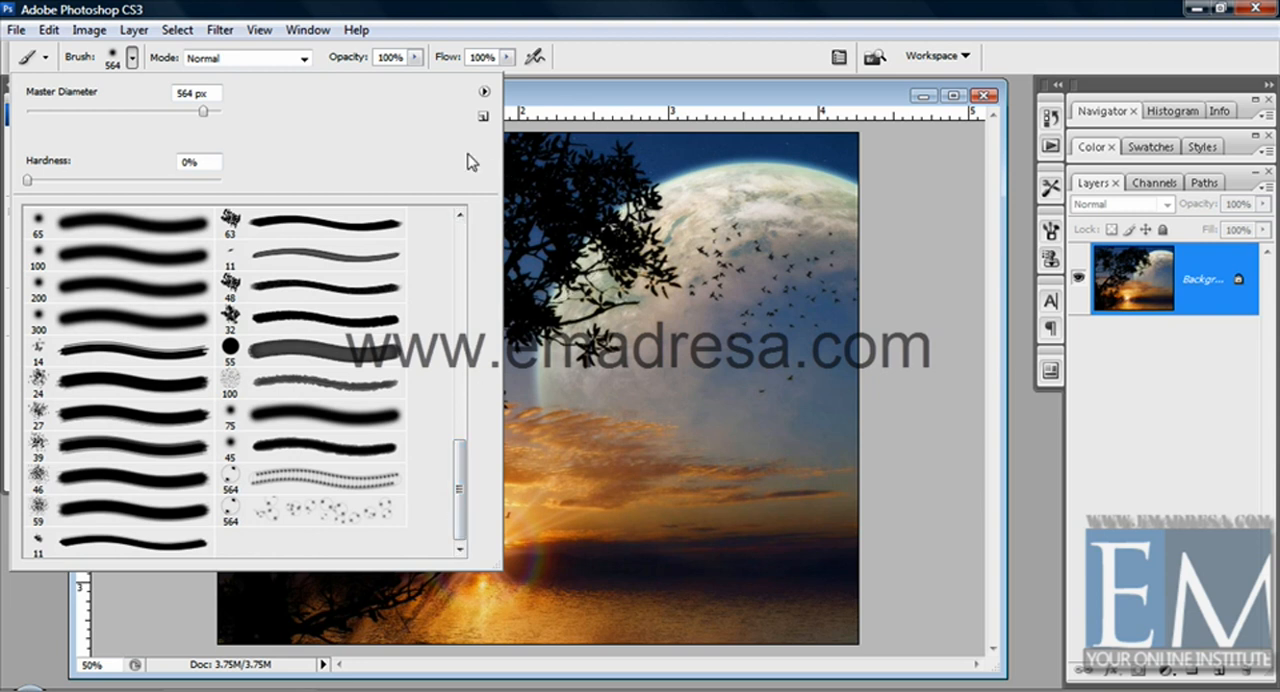
# Set the brush hardness to 18% and open the preset picker's options with the available brush sets
pyautogui.click(484, 91)
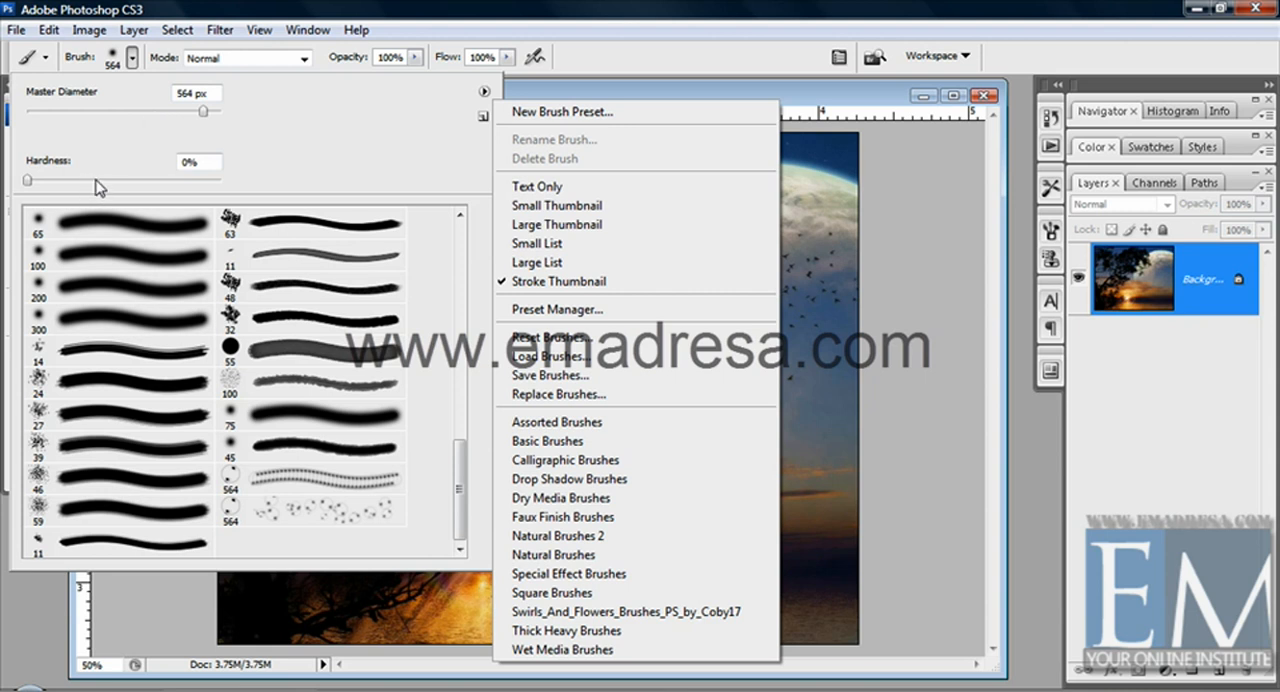
pyautogui.click(38, 186)
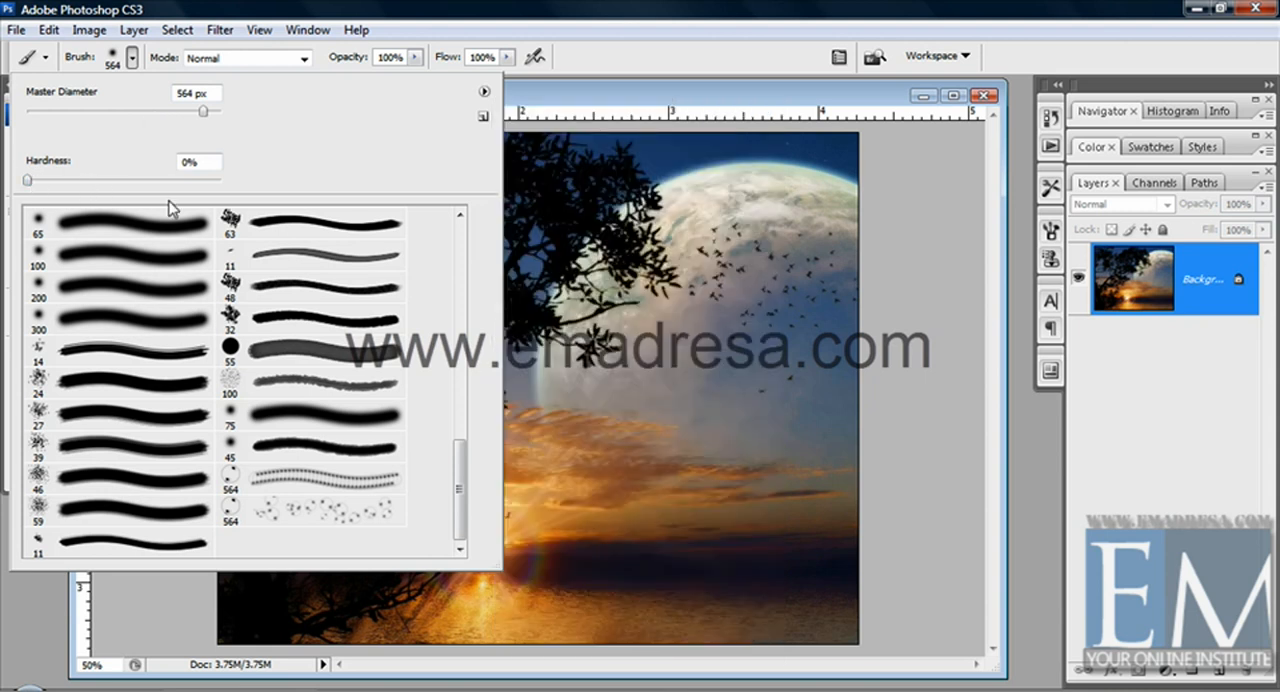
pyautogui.click(60, 180)
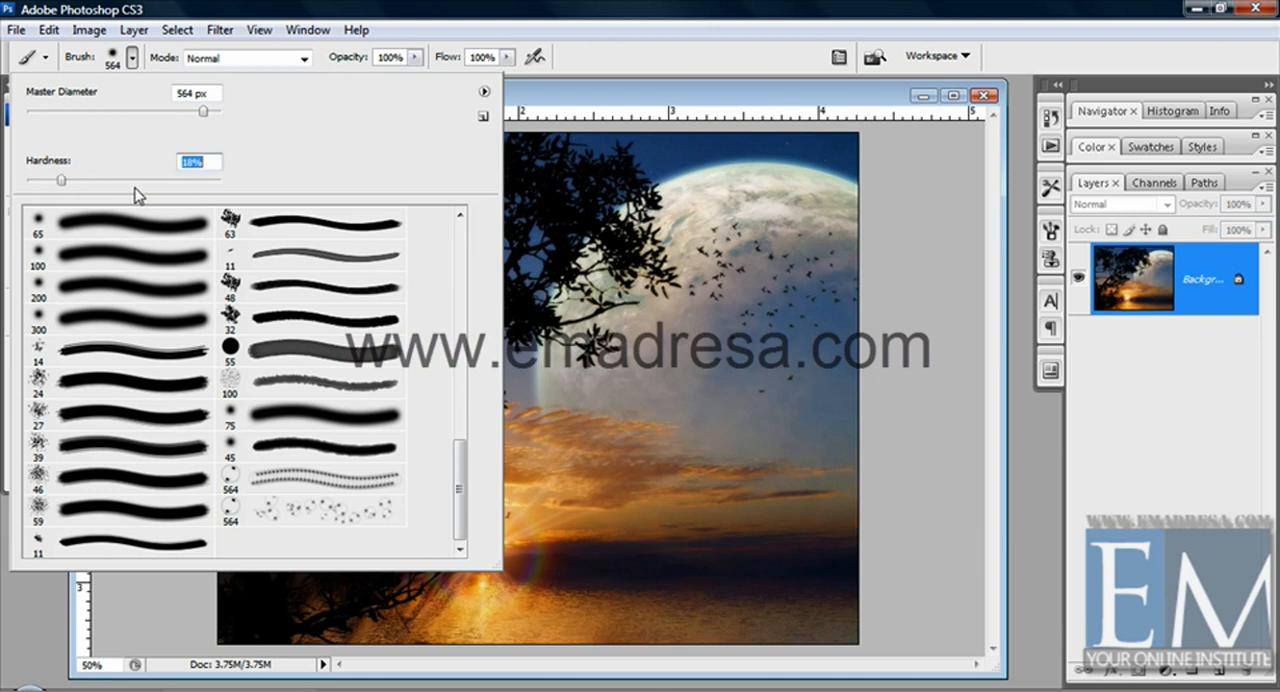
pyautogui.click(484, 92)
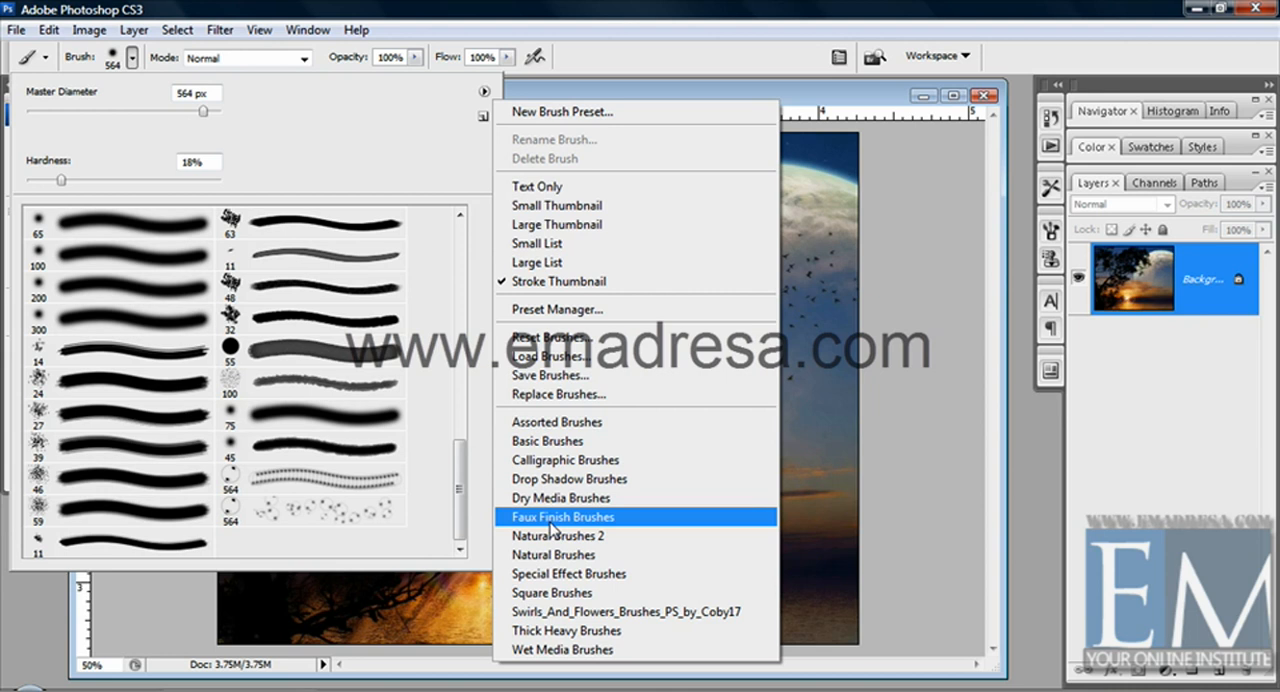
# Replace the brushes with the Swirls_And_Flowers_Brushes_PS_by_Coby17 set, stamp a white 375 px flower below the moon and undo it
pyautogui.click(560, 611)
pyautogui.click(576, 276)
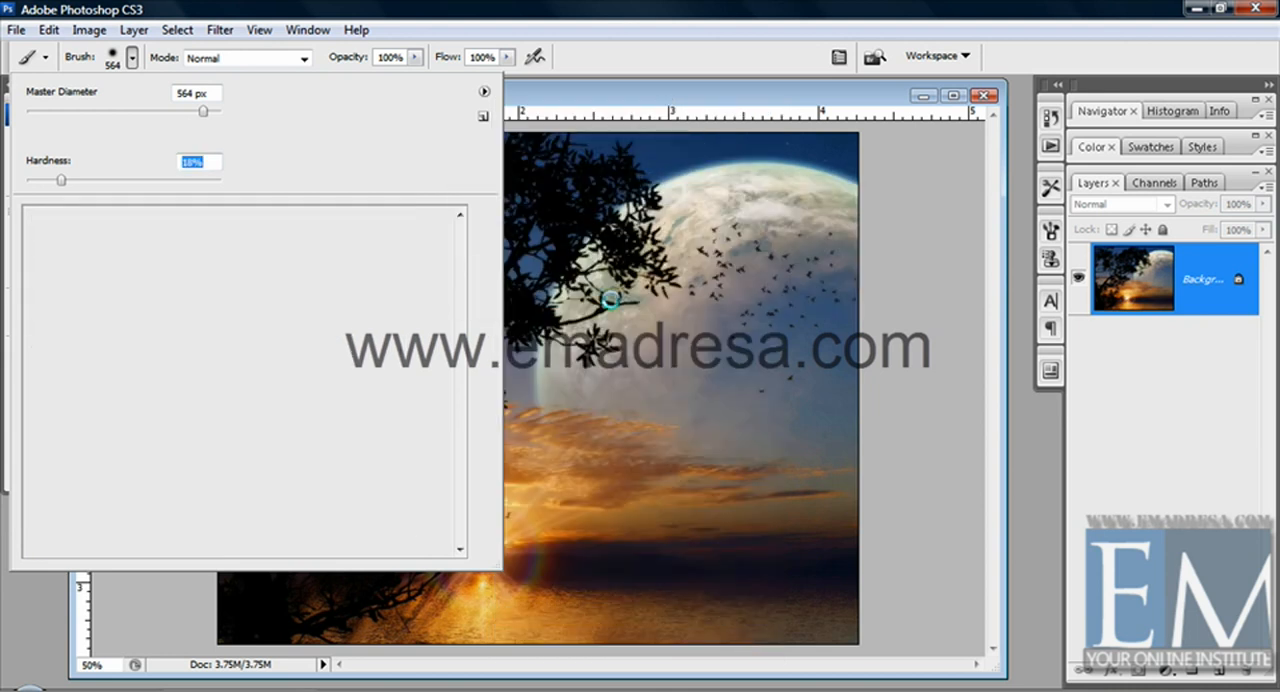
pyautogui.click(100, 286)
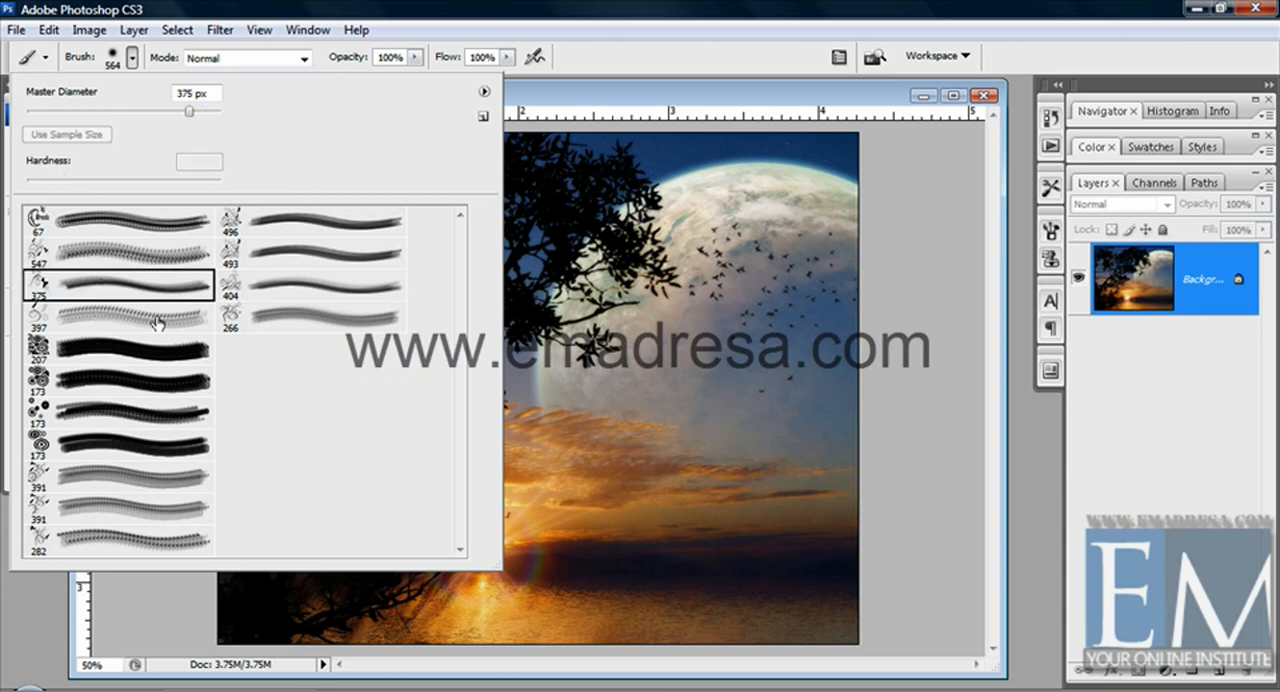
pyautogui.click(767, 419)
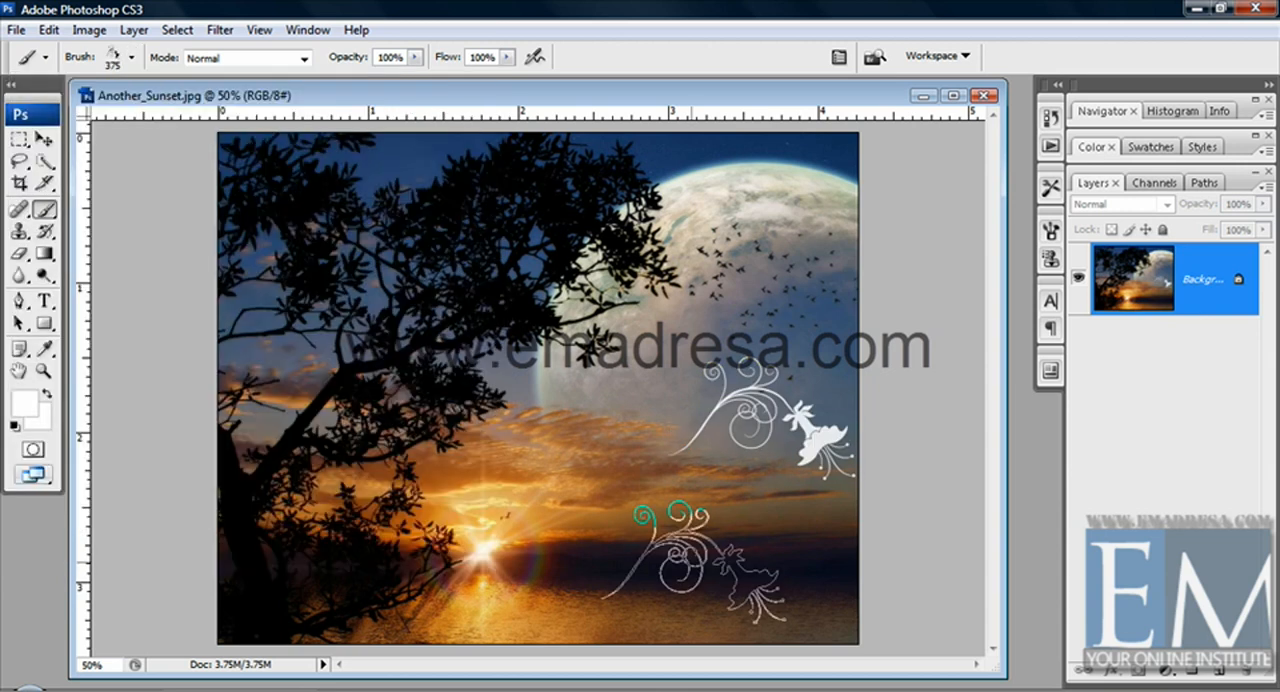
pyautogui.hotkey('ctrl', 'z')
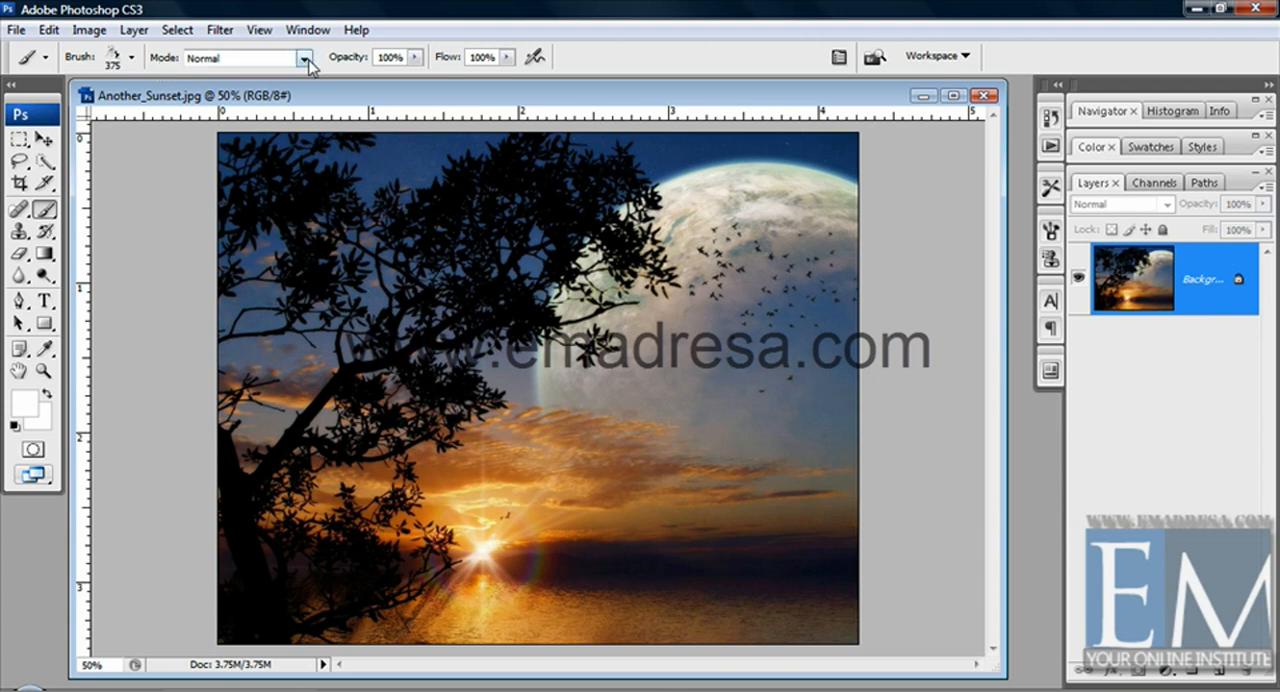
# Replace the current brushes with the default set and pick the soft round 300 px brush
pyautogui.click(131, 58)
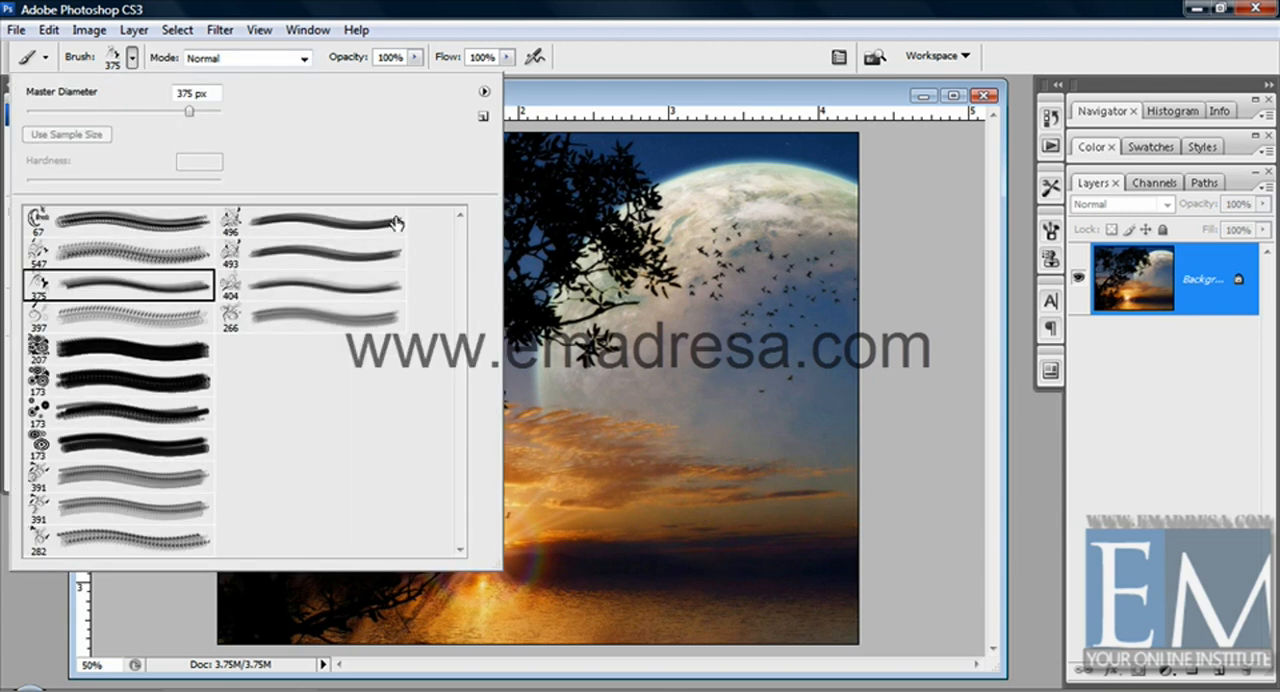
pyautogui.click(482, 92)
pyautogui.click(560, 323)
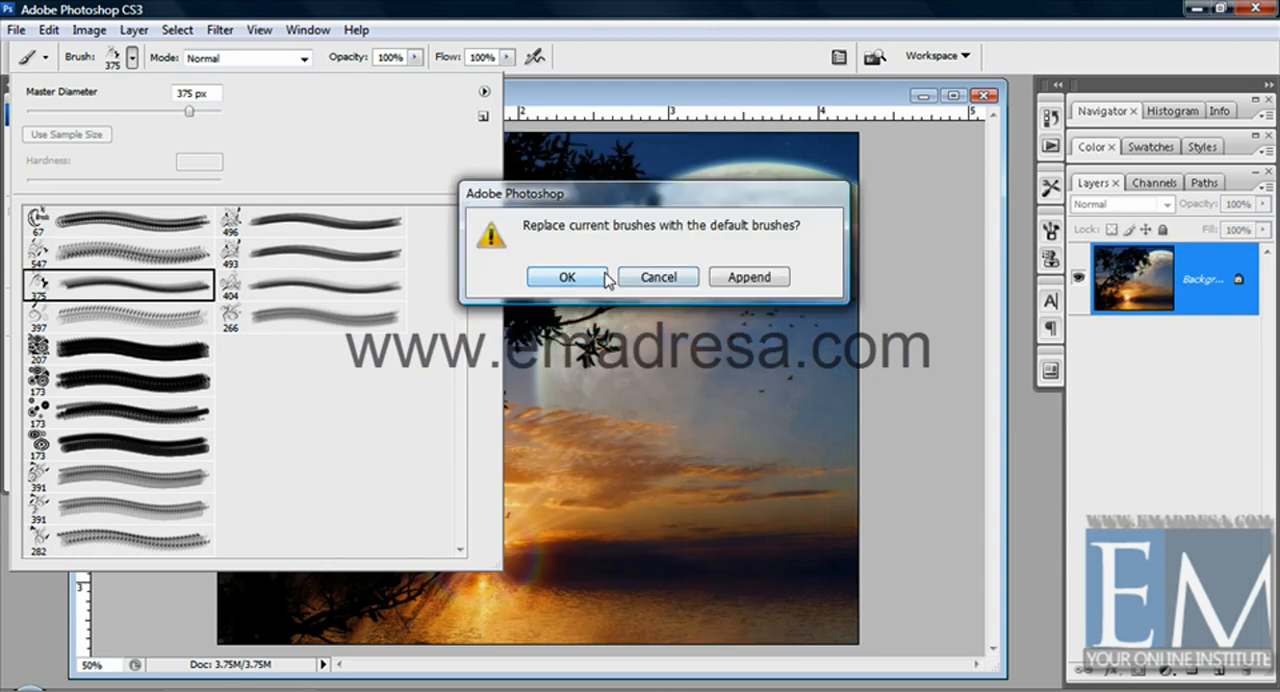
pyautogui.click(567, 277)
pyautogui.moveTo(460, 277); pyautogui.dragTo(449, 428)
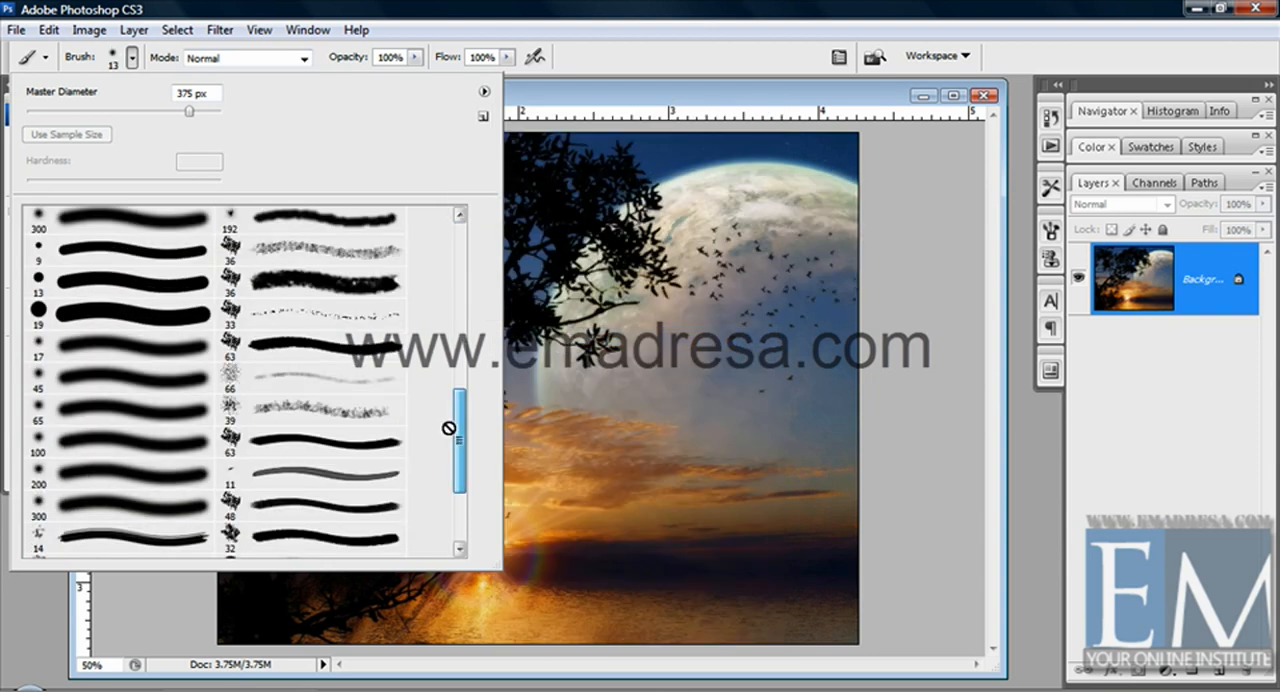
pyautogui.click(112, 224)
pyautogui.click(548, 93)
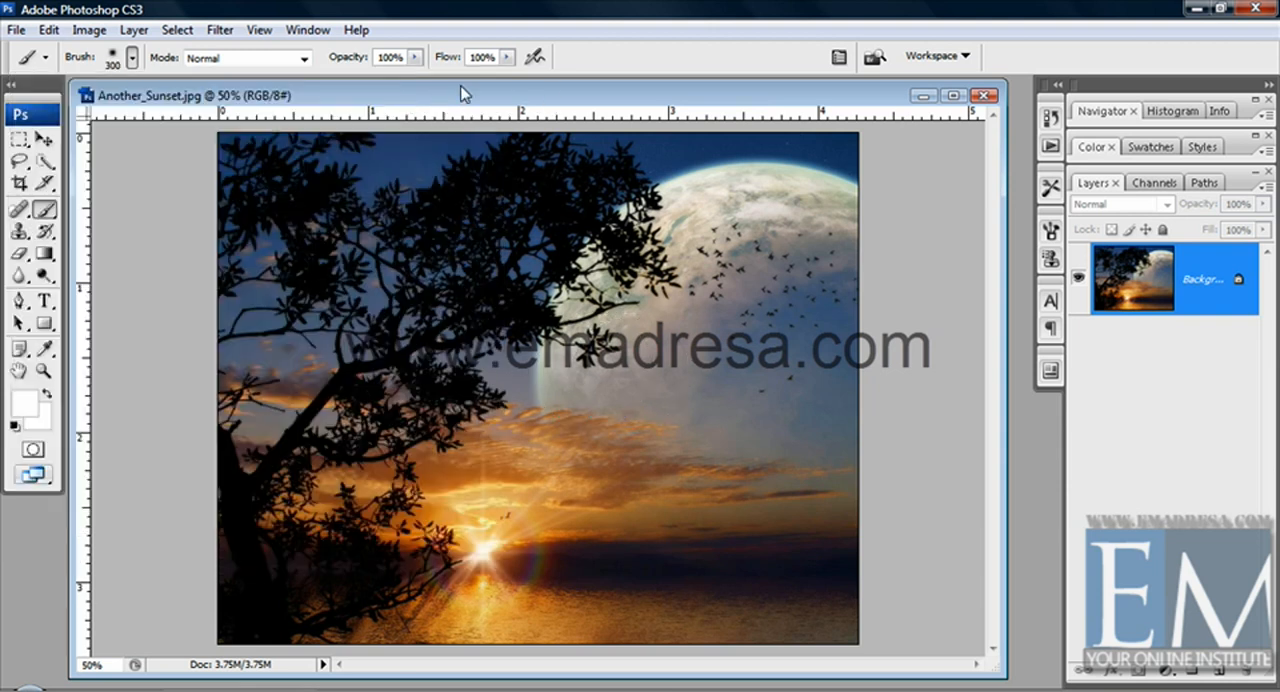
# Set the brush blending mode to Overlay, paint white test strokes over the moon and undo them
pyautogui.click(304, 58)
pyautogui.click(304, 58)
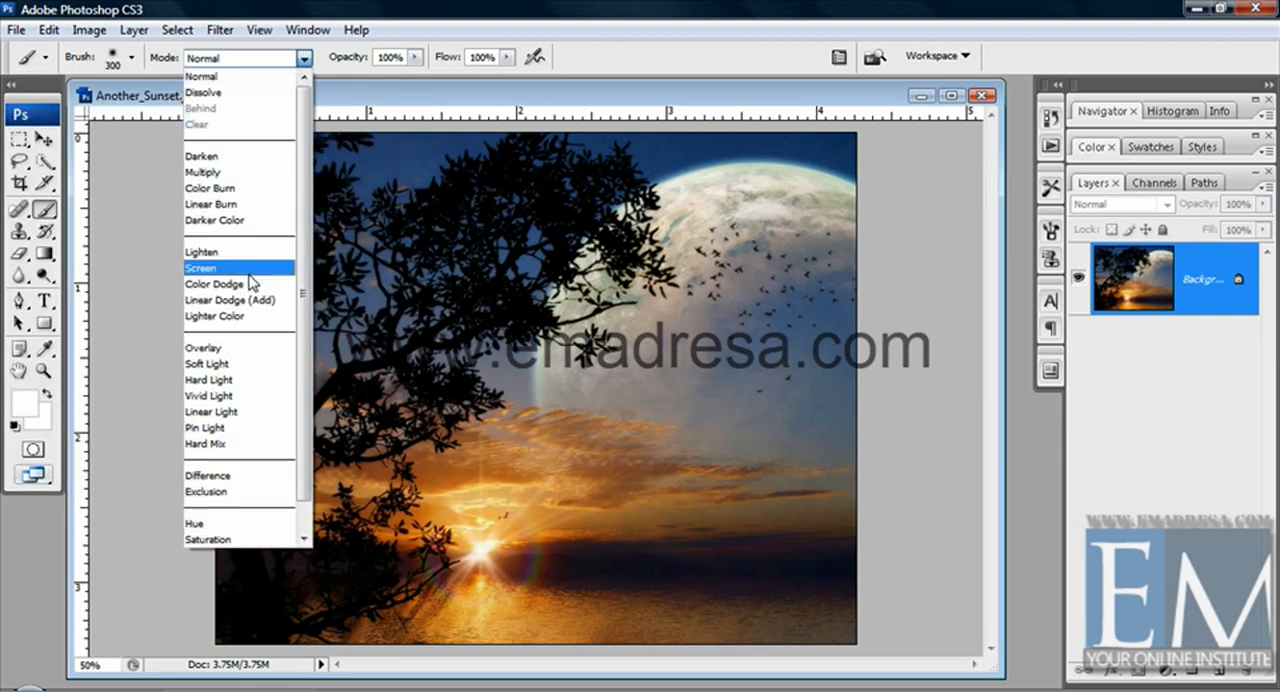
pyautogui.click(249, 348)
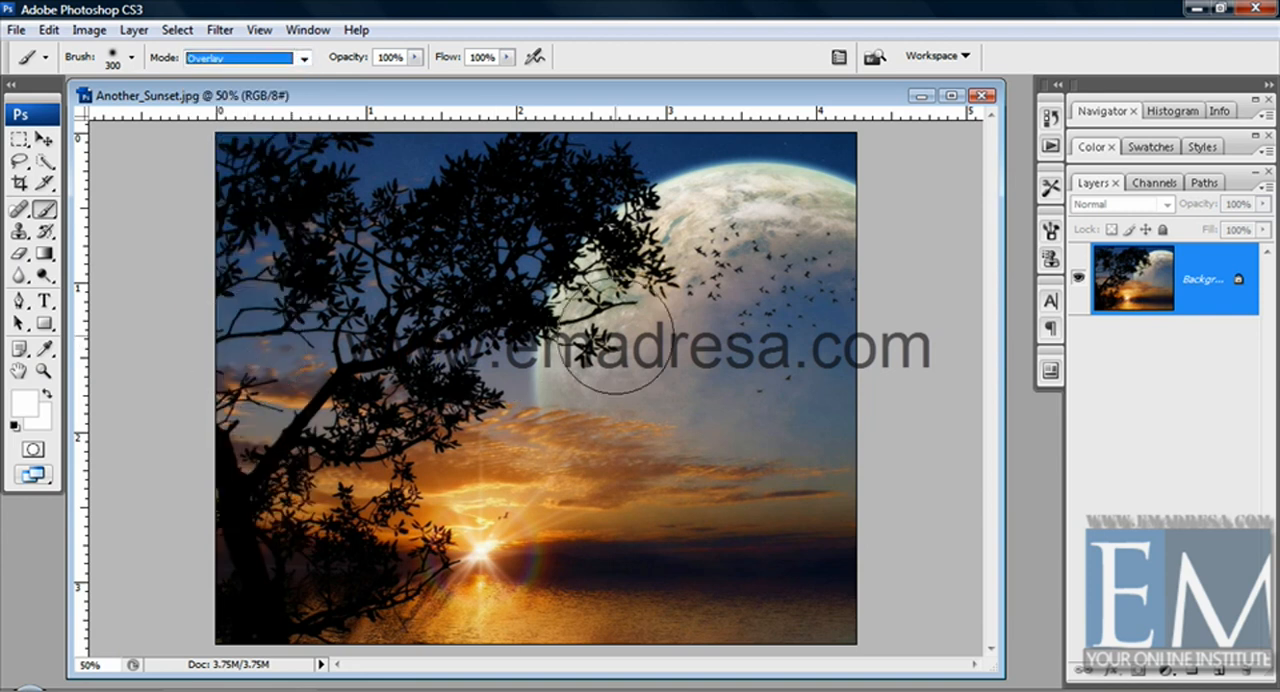
pyautogui.click(560, 374)
pyautogui.moveTo(560, 375)
pyautogui.mouseDown()
pyautogui.moveTo(844, 390)
pyautogui.moveTo(826, 370)
pyautogui.moveTo(596, 320)
pyautogui.moveTo(801, 257)
pyautogui.moveTo(816, 325)
pyautogui.moveTo(815, 243)
pyautogui.moveTo(625, 262)
pyautogui.moveTo(554, 297)
pyautogui.mouseUp()
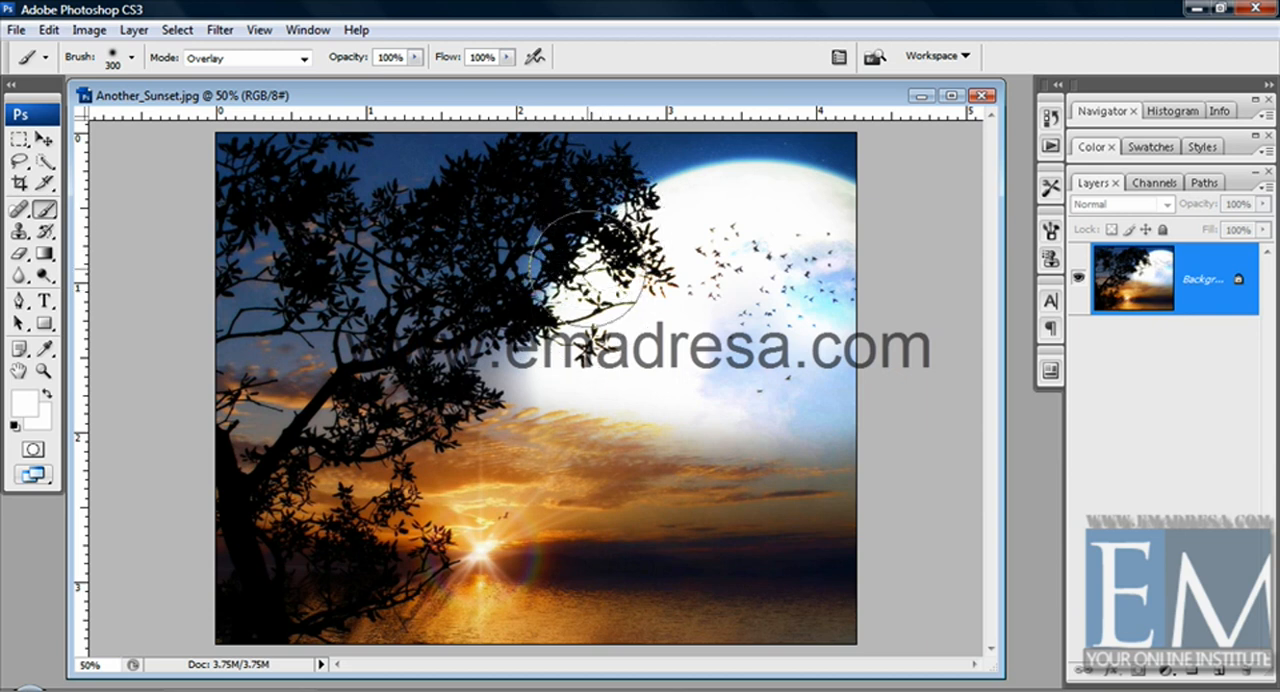
pyautogui.hotkey('ctrl', 'z')
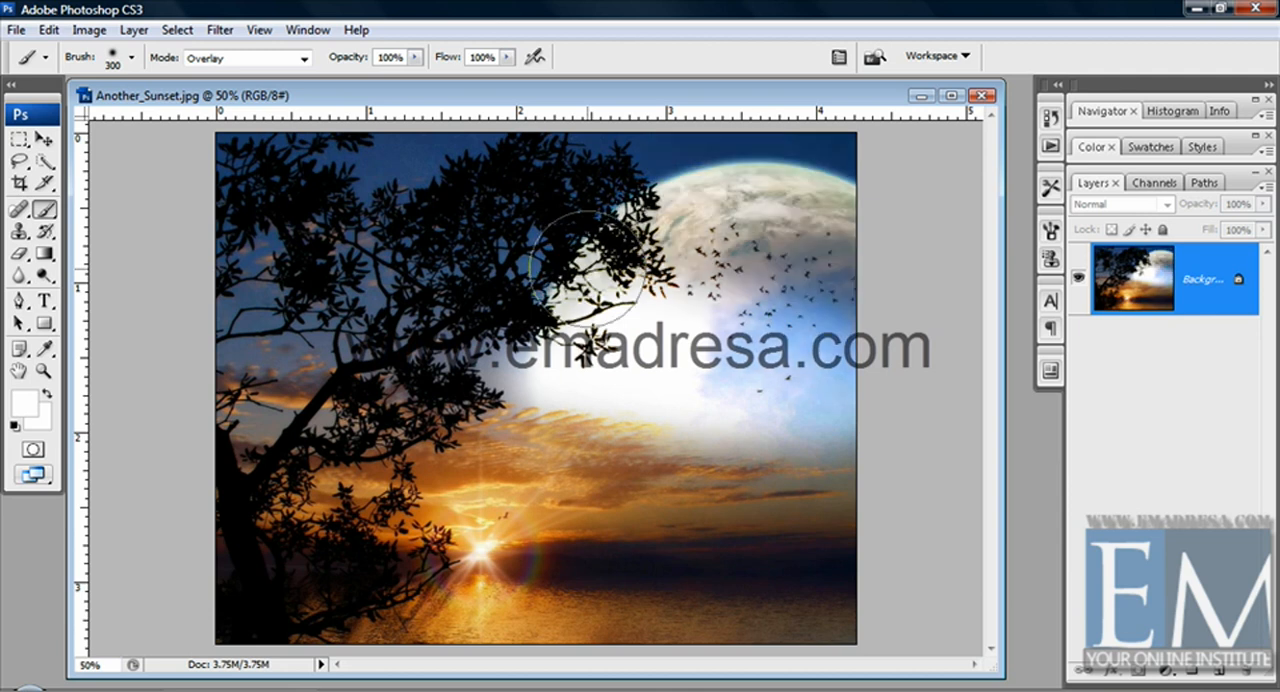
pyautogui.hotkey('ctrl', 'z')
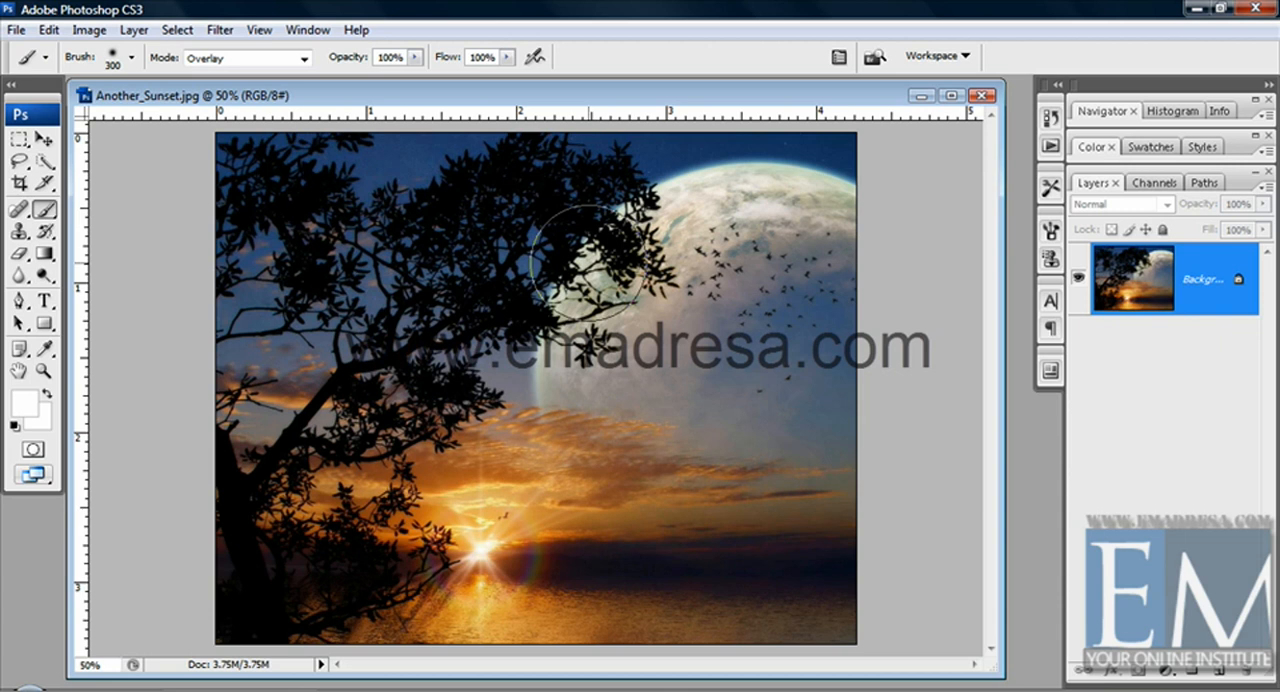
# Restore the default black and white colors, paint a black Overlay test over the moon and undo it
pyautogui.press('d')
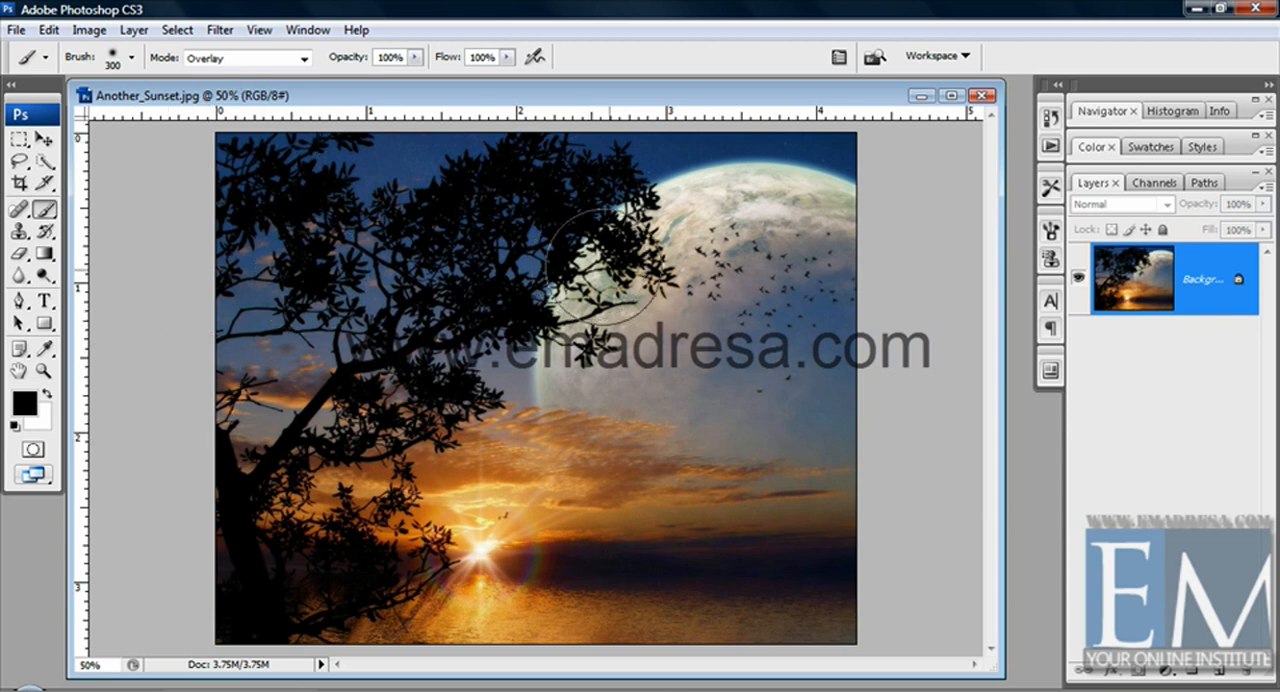
pyautogui.click(589, 372)
pyautogui.click(599, 326)
pyautogui.moveTo(597, 322)
pyautogui.mouseDown()
pyautogui.moveTo(669, 244)
pyautogui.moveTo(710, 222)
pyautogui.moveTo(756, 221)
pyautogui.moveTo(826, 273)
pyautogui.moveTo(753, 229)
pyautogui.moveTo(798, 340)
pyautogui.moveTo(842, 373)
pyautogui.moveTo(765, 392)
pyautogui.moveTo(812, 424)
pyautogui.mouseUp()
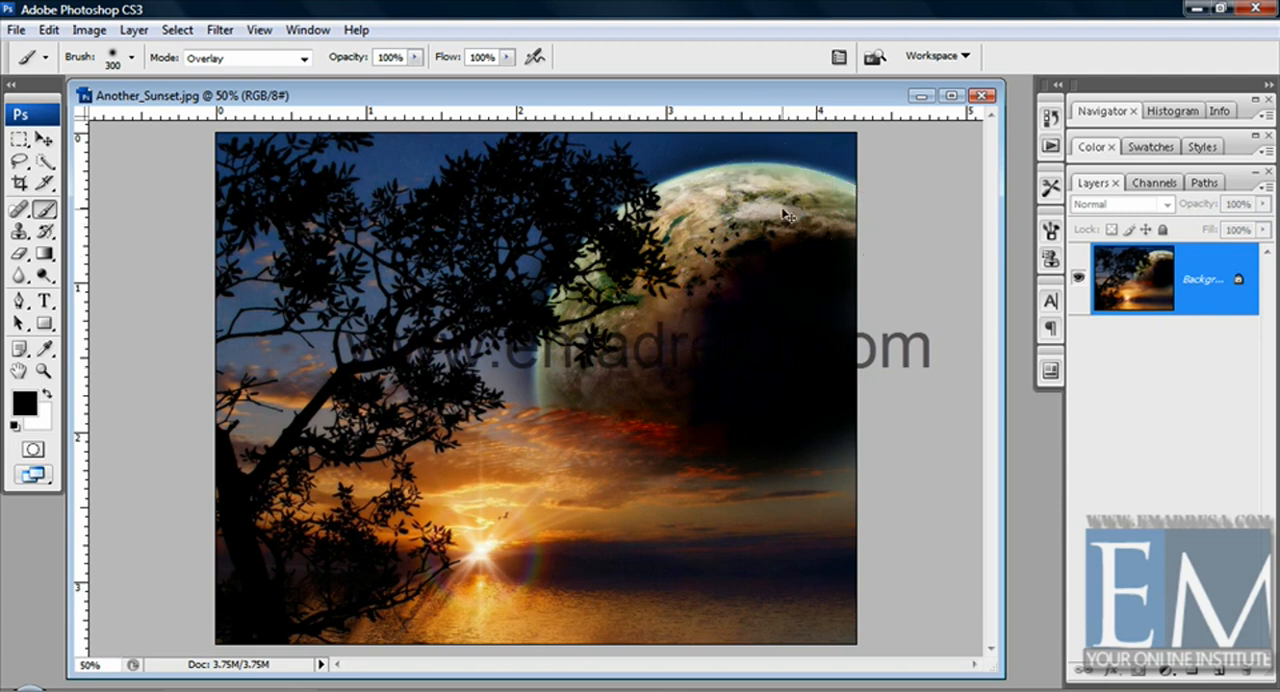
pyautogui.hotkey('ctrl', 'z')
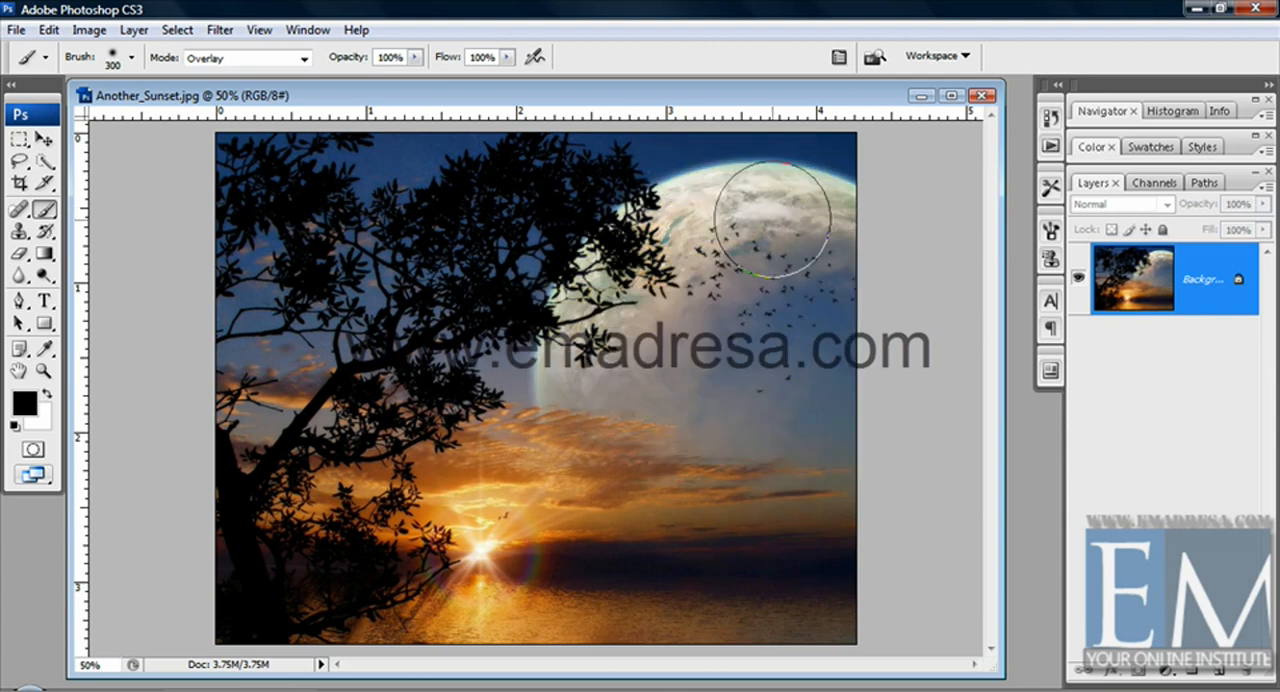
# Set the brush blending mode to Saturation, paint black across the moon, sun and water, and undo the painting
pyautogui.click(304, 58)
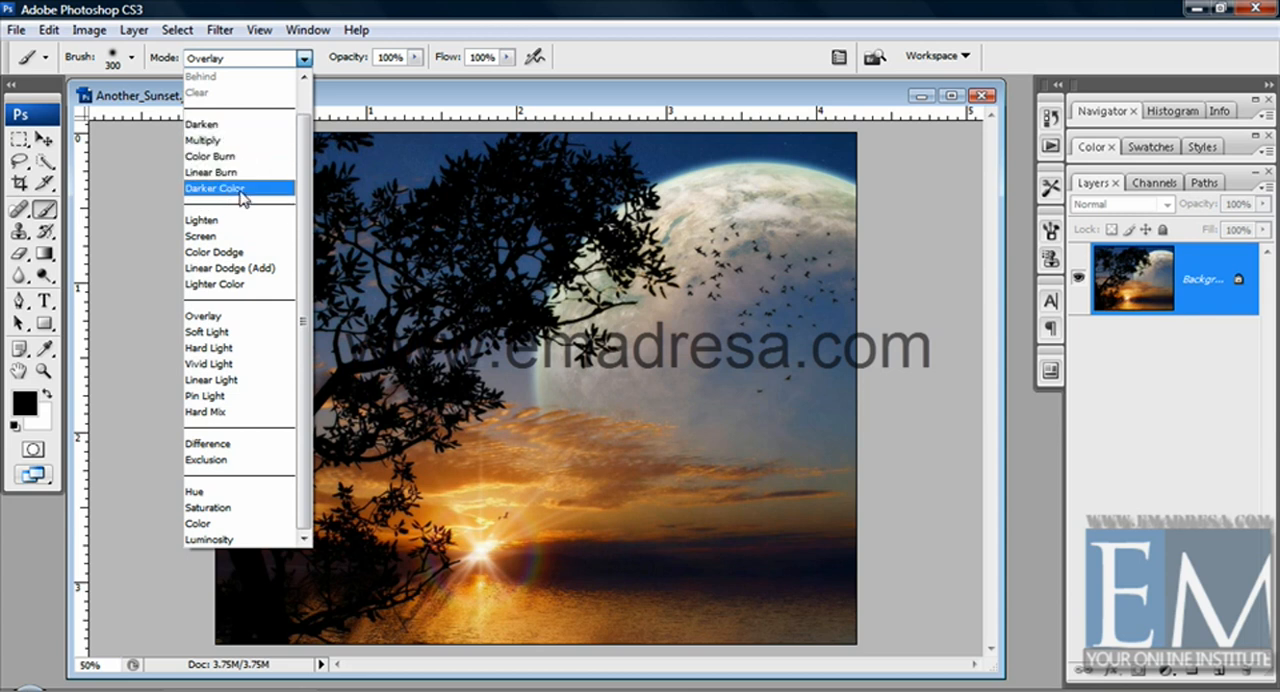
pyautogui.click(212, 508)
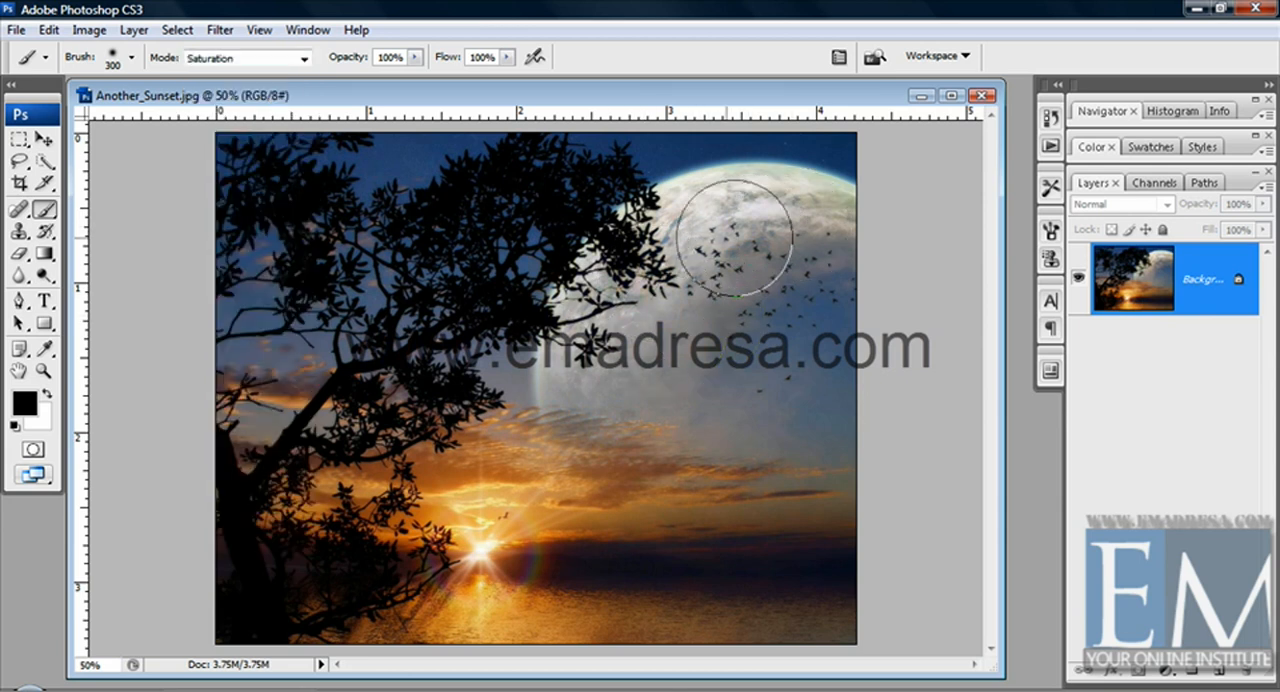
pyautogui.moveTo(840, 268)
pyautogui.mouseDown()
pyautogui.moveTo(670, 363)
pyautogui.moveTo(776, 390)
pyautogui.moveTo(533, 545)
pyautogui.moveTo(436, 546)
pyautogui.moveTo(659, 543)
pyautogui.moveTo(467, 584)
pyautogui.moveTo(637, 620)
pyautogui.moveTo(837, 609)
pyautogui.moveTo(725, 598)
pyautogui.moveTo(559, 528)
pyautogui.moveTo(706, 528)
pyautogui.mouseUp()
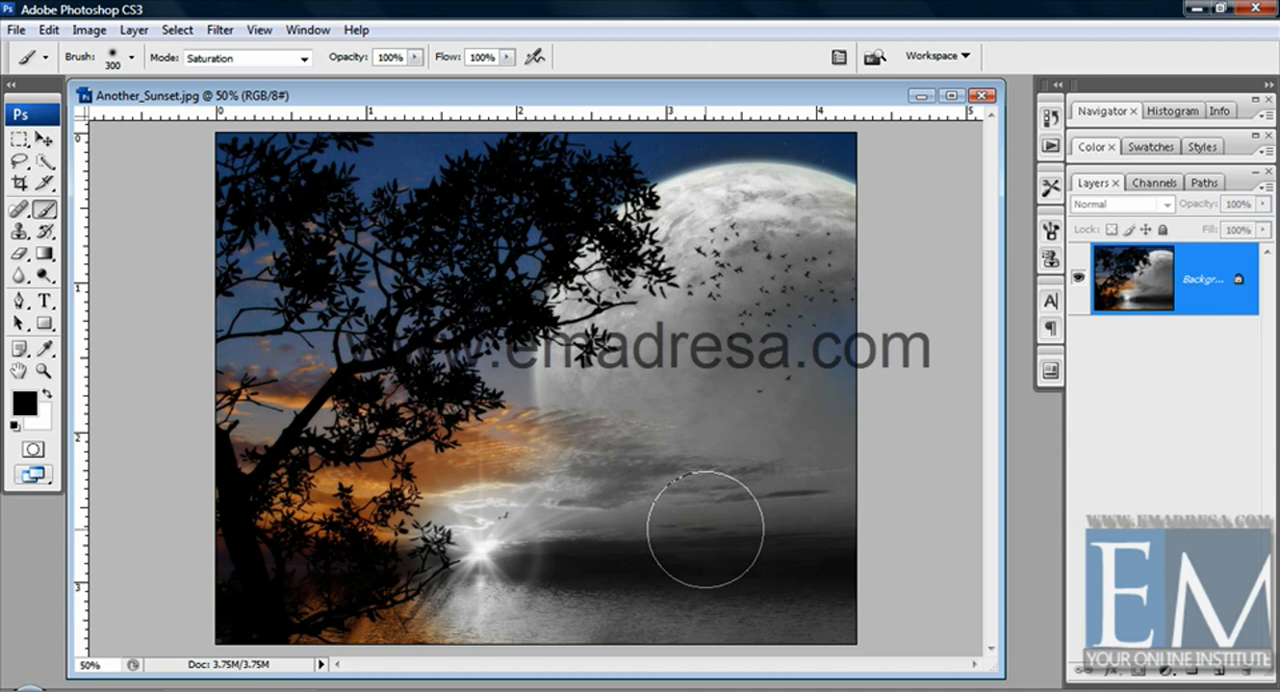
pyautogui.hotkey('ctrl', 'z')
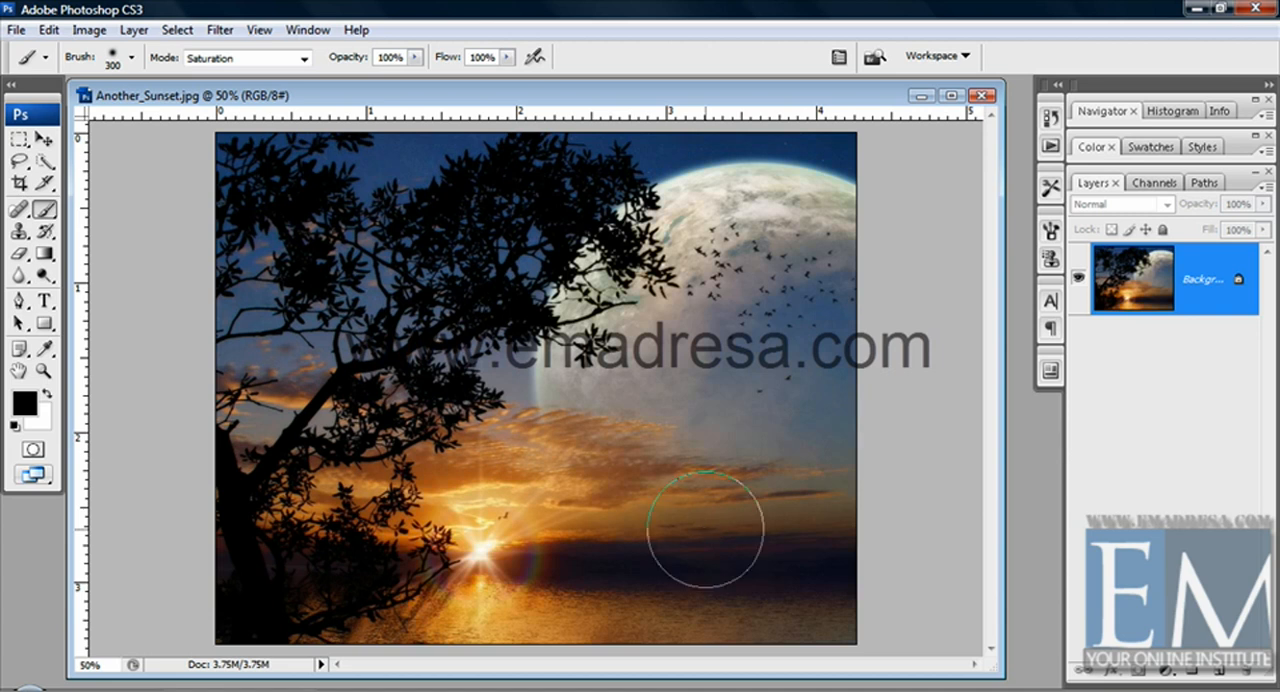
# Return the brush blending mode to Normal, paint a vertical black test stroke from the moon to the sea and undo it
pyautogui.click(252, 58)
pyautogui.scroll(1, 266, 92)
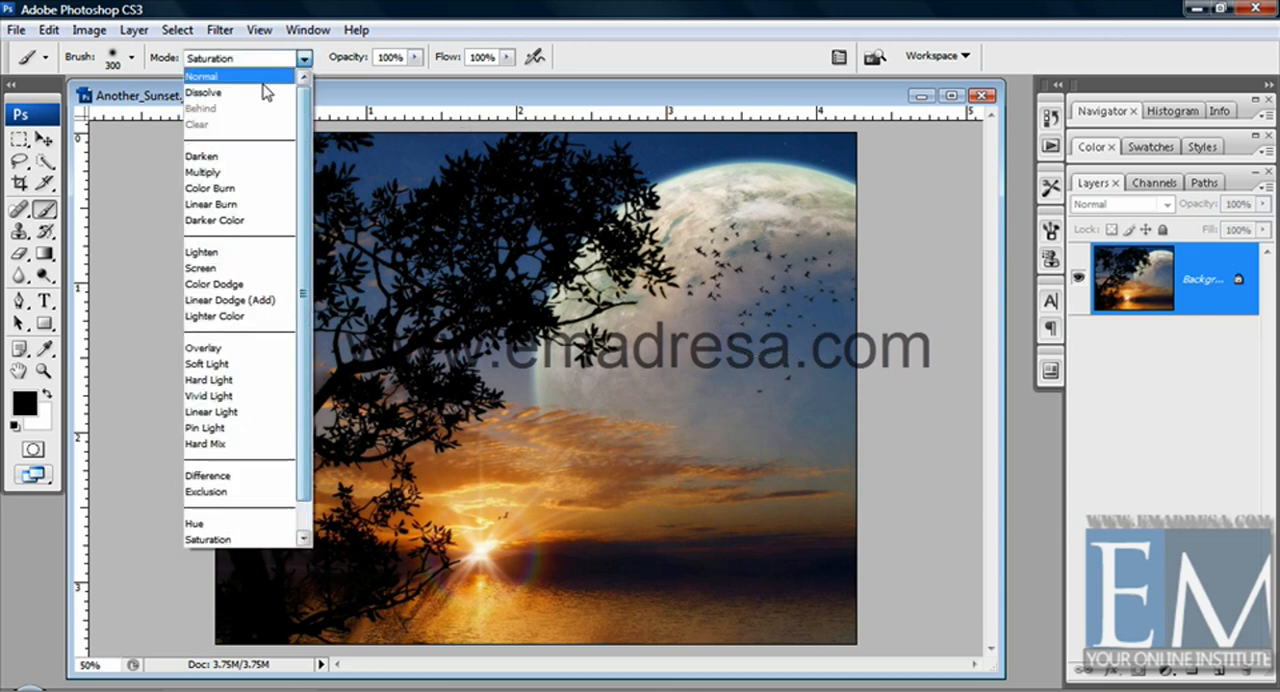
pyautogui.click(262, 77)
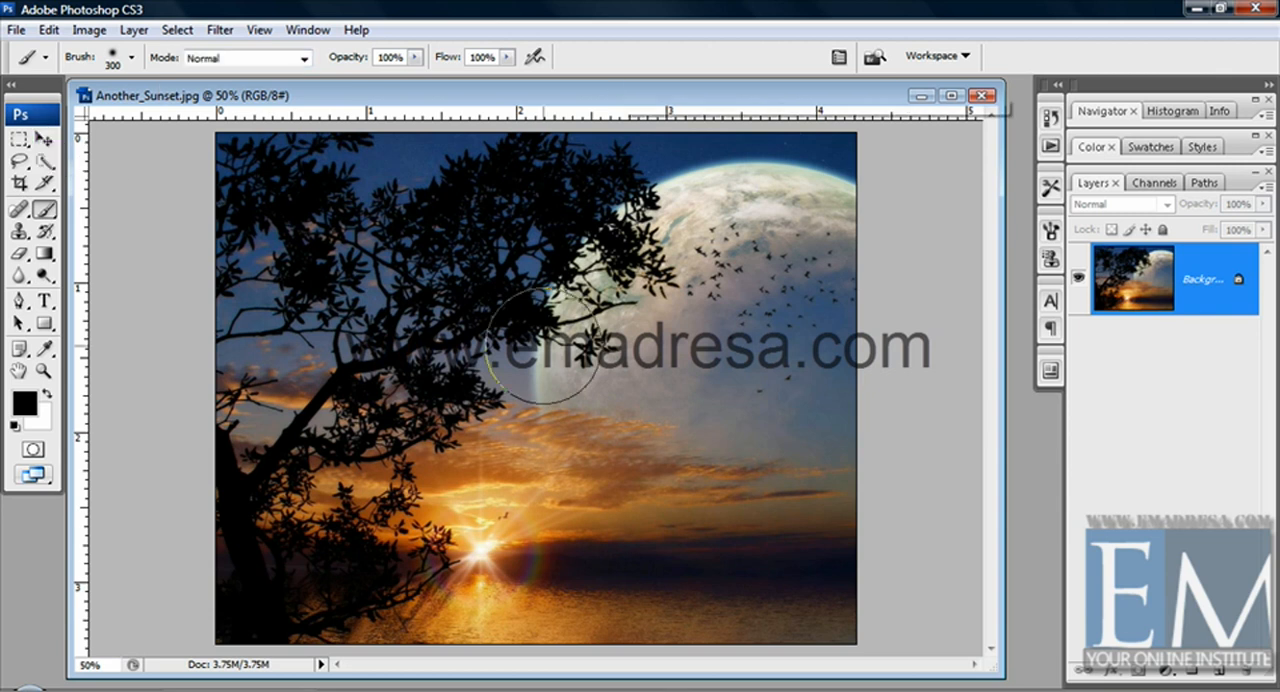
pyautogui.moveTo(657, 380); pyautogui.dragTo(640, 571)
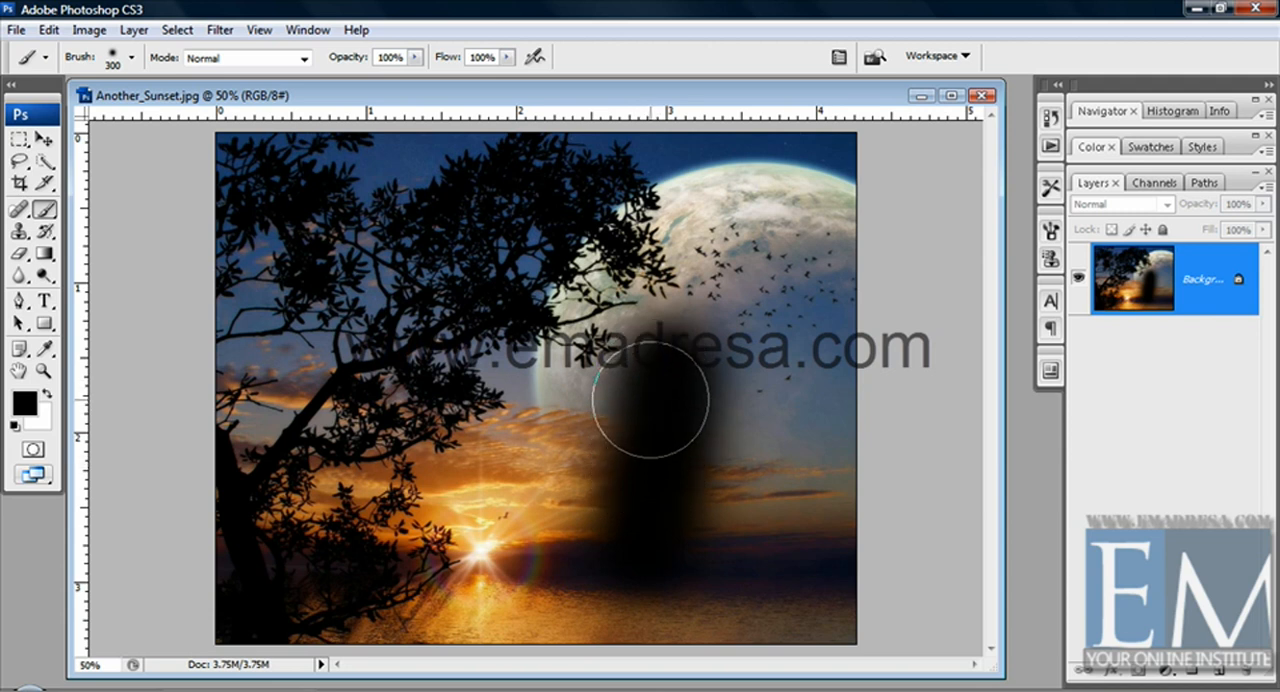
pyautogui.hotkey('ctrl', 'alt', 'z')
pyautogui.hotkey('ctrl', 'alt', 'z')
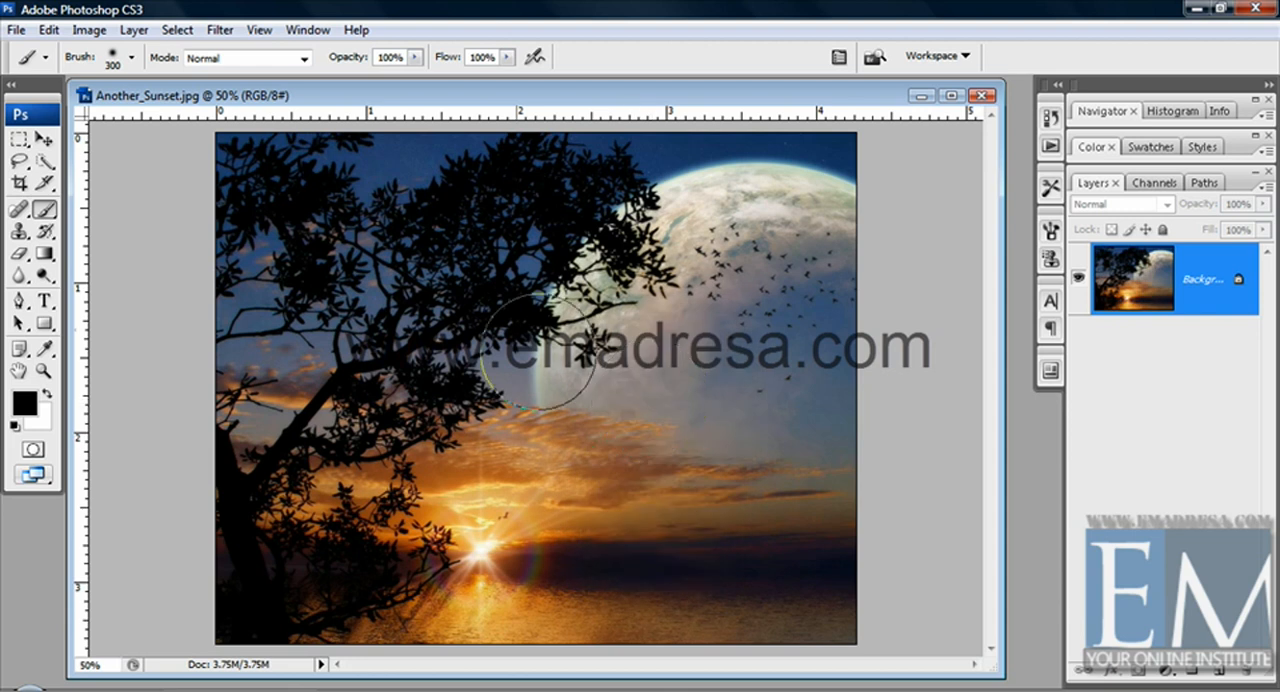
# Lower the brush opacity to 25% and paint repeated overlapping black strokes over the moon
pyautogui.click(416, 57)
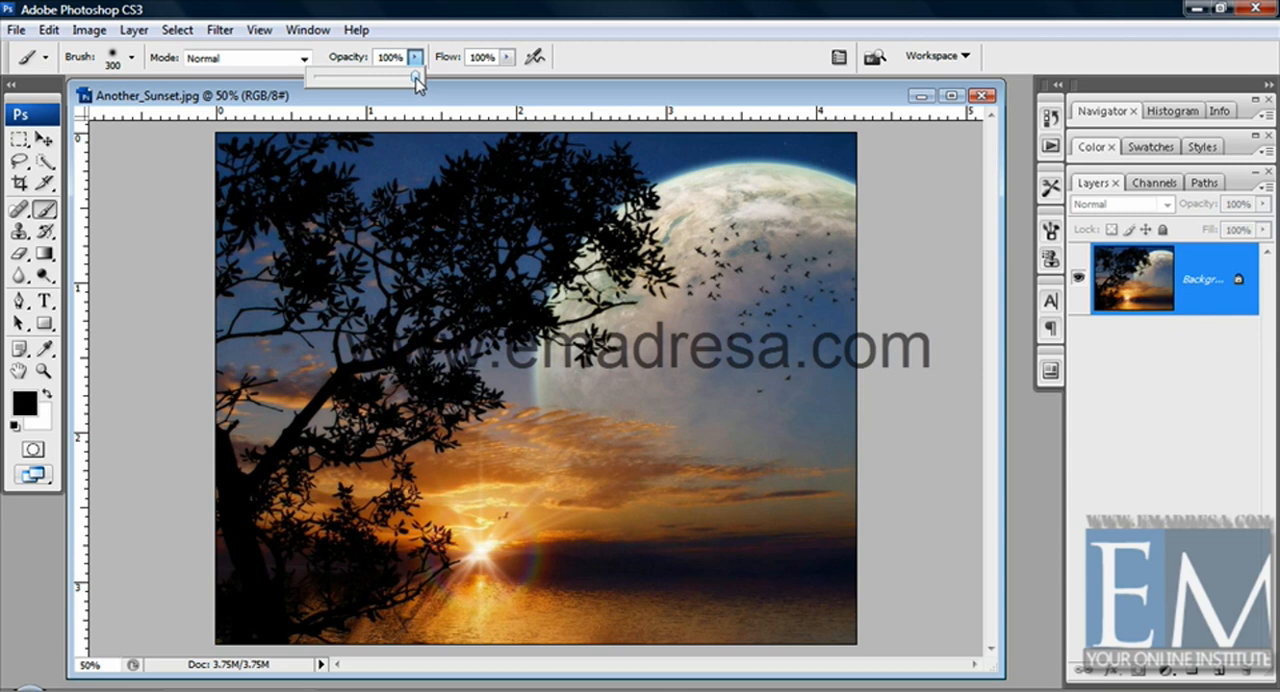
pyautogui.moveTo(415, 77); pyautogui.dragTo(339, 80)
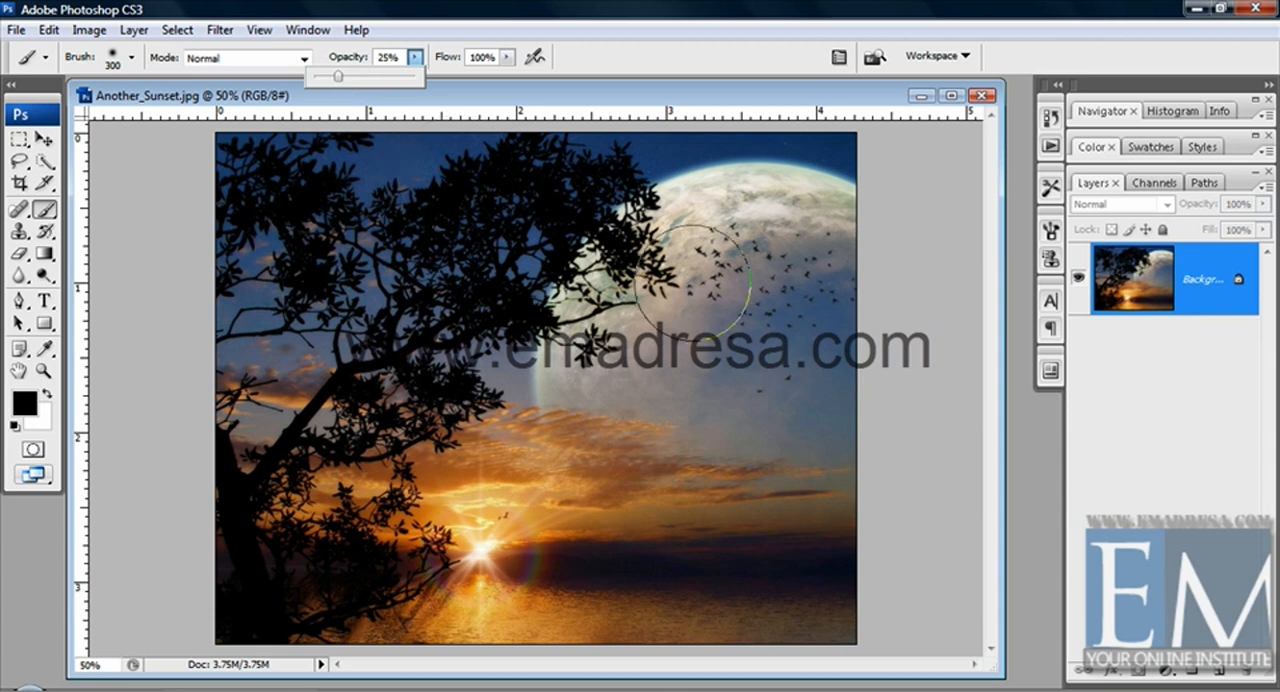
pyautogui.moveTo(792, 207)
pyautogui.mouseDown()
pyautogui.moveTo(728, 248)
pyautogui.moveTo(633, 348)
pyautogui.moveTo(600, 413)
pyautogui.moveTo(669, 276)
pyautogui.moveTo(715, 225)
pyautogui.moveTo(742, 217)
pyautogui.moveTo(577, 372)
pyautogui.moveTo(570, 397)
pyautogui.moveTo(797, 271)
pyautogui.moveTo(726, 427)
pyautogui.moveTo(782, 253)
pyautogui.moveTo(664, 350)
pyautogui.moveTo(761, 233)
pyautogui.moveTo(577, 407)
pyautogui.moveTo(603, 330)
pyautogui.moveTo(672, 239)
pyautogui.moveTo(734, 190)
pyautogui.moveTo(653, 239)
pyautogui.moveTo(743, 210)
pyautogui.moveTo(830, 225)
pyautogui.moveTo(700, 260)
pyautogui.moveTo(603, 390)
pyautogui.moveTo(792, 230)
pyautogui.moveTo(678, 260)
pyautogui.moveTo(582, 424)
pyautogui.moveTo(570, 420)
pyautogui.moveTo(751, 224)
pyautogui.moveTo(841, 254)
pyautogui.moveTo(683, 226)
pyautogui.moveTo(575, 442)
pyautogui.moveTo(654, 289)
pyautogui.moveTo(835, 227)
pyautogui.moveTo(858, 234)
pyautogui.moveTo(750, 221)
pyautogui.moveTo(662, 290)
pyautogui.moveTo(629, 392)
pyautogui.moveTo(715, 251)
pyautogui.moveTo(808, 238)
pyautogui.moveTo(812, 222)
pyautogui.moveTo(620, 257)
pyautogui.moveTo(545, 364)
pyautogui.moveTo(636, 245)
pyautogui.moveTo(778, 253)
pyautogui.moveTo(674, 248)
pyautogui.moveTo(585, 410)
pyautogui.moveTo(614, 370)
pyautogui.moveTo(605, 272)
pyautogui.moveTo(723, 280)
pyautogui.moveTo(640, 252)
pyautogui.mouseUp()
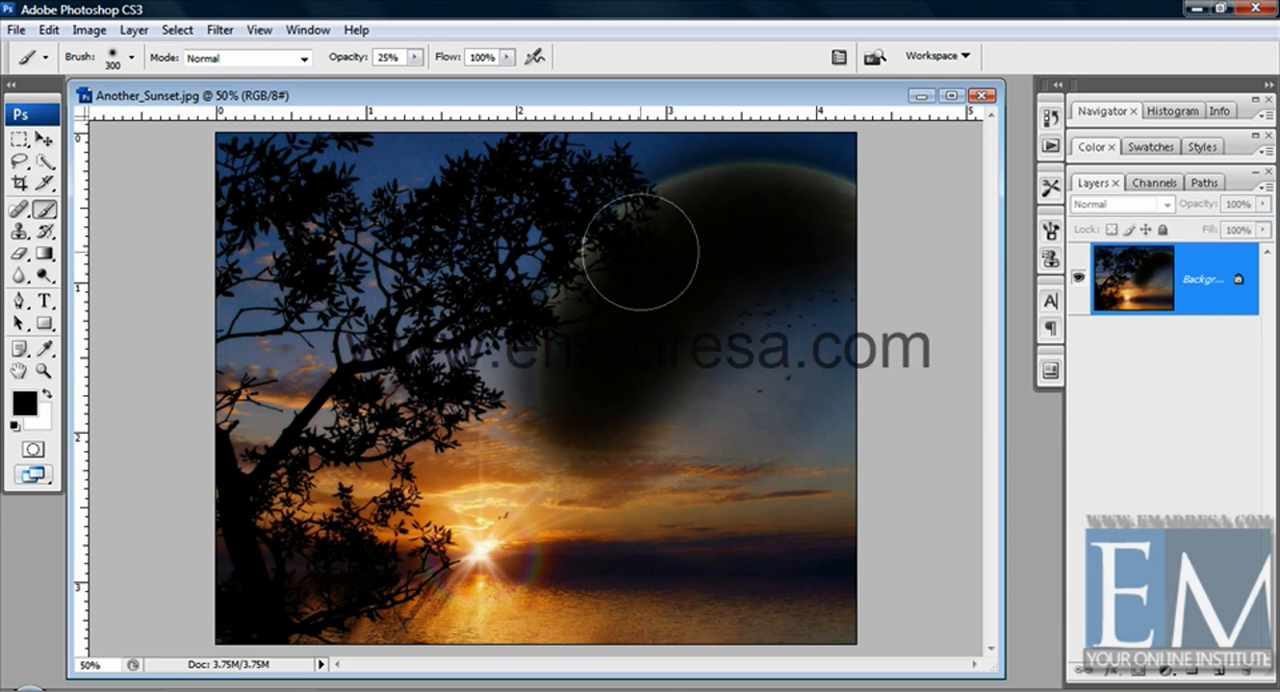
# Step back through the low-opacity strokes over the moon and return to the Brush tool
pyautogui.press('z')
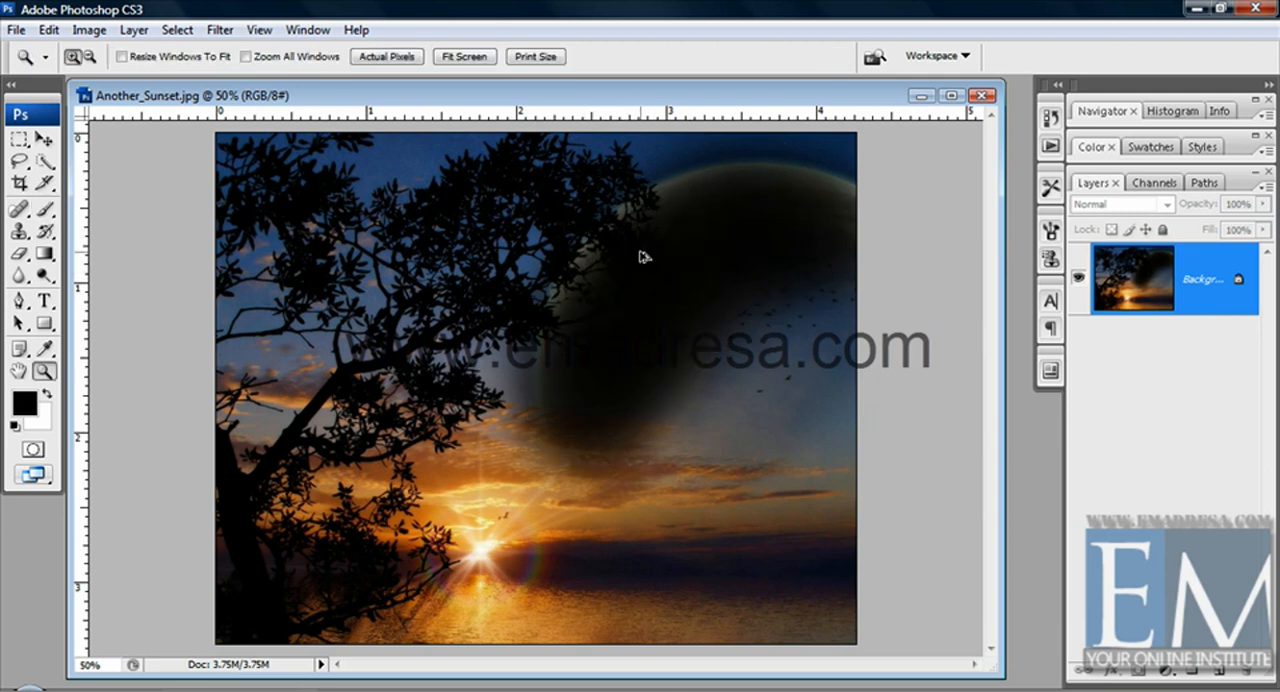
pyautogui.hotkey('ctrl', 'alt', 'z')
pyautogui.hotkey('ctrl', 'alt', 'z')
pyautogui.hotkey('ctrl', 'alt', 'z')
pyautogui.hotkey('ctrl', 'alt', 'z')
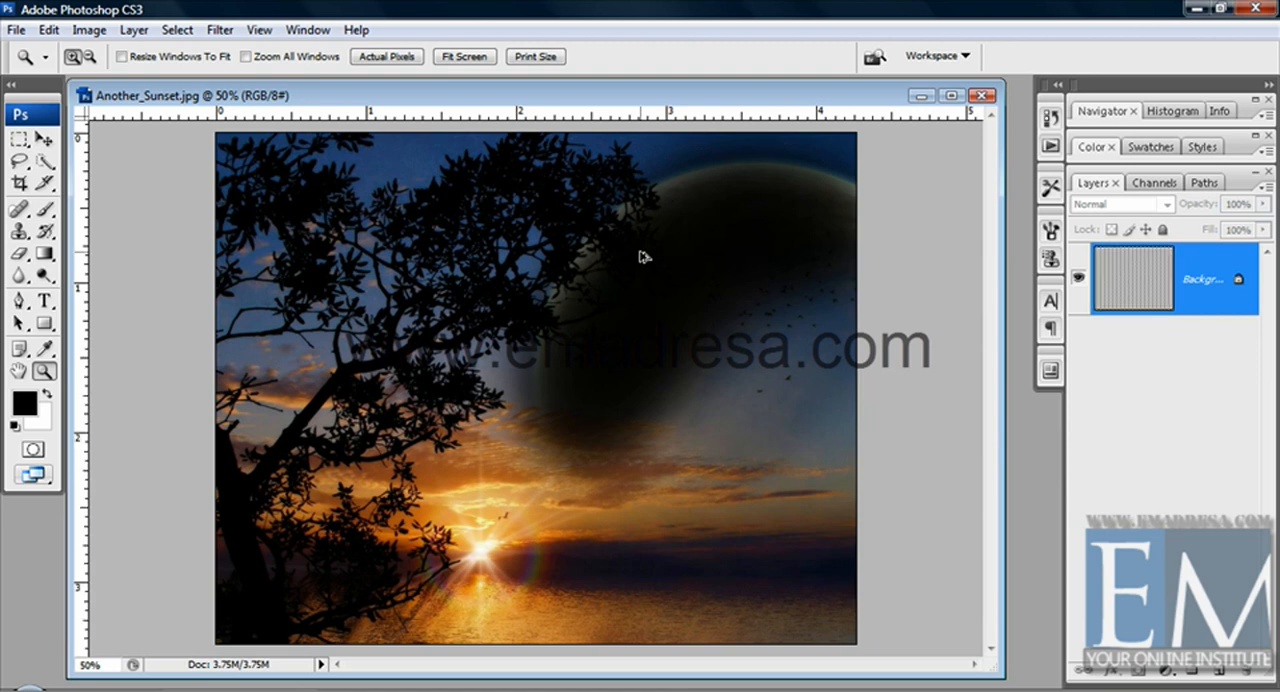
pyautogui.hotkey('ctrl', 'alt', 'z')
pyautogui.hotkey('ctrl', 'alt', 'z')
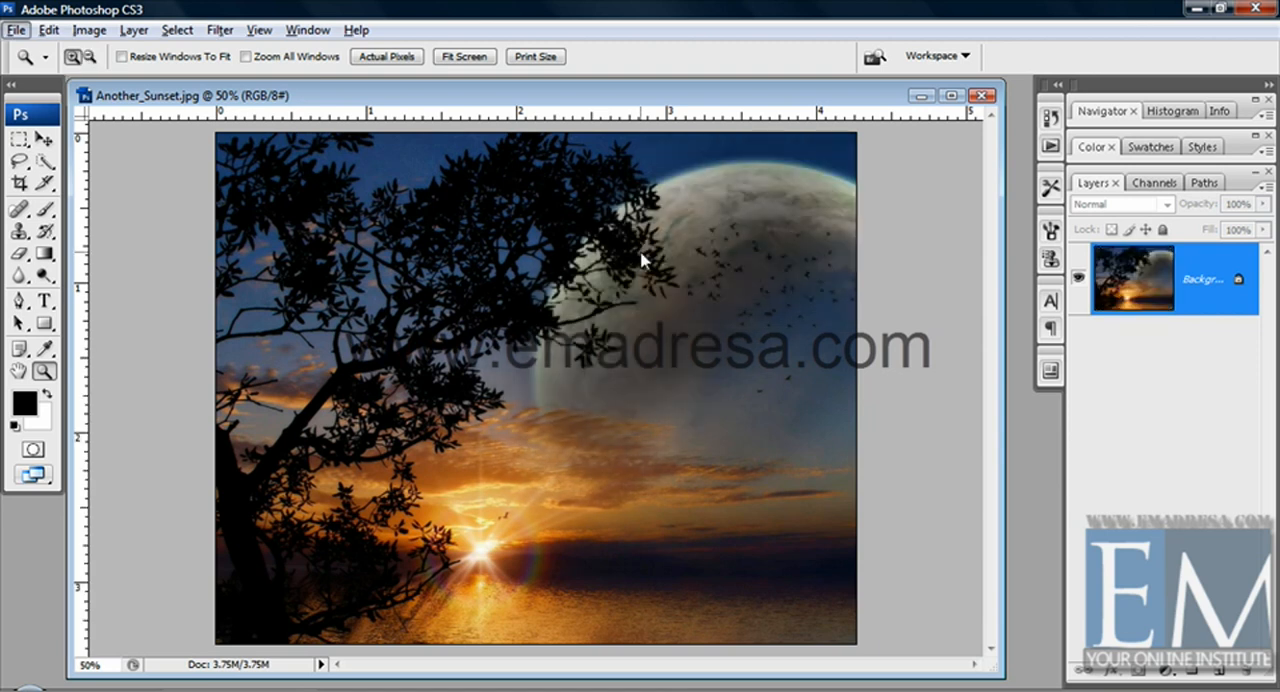
pyautogui.hotkey('ctrl', 'alt', 'z')
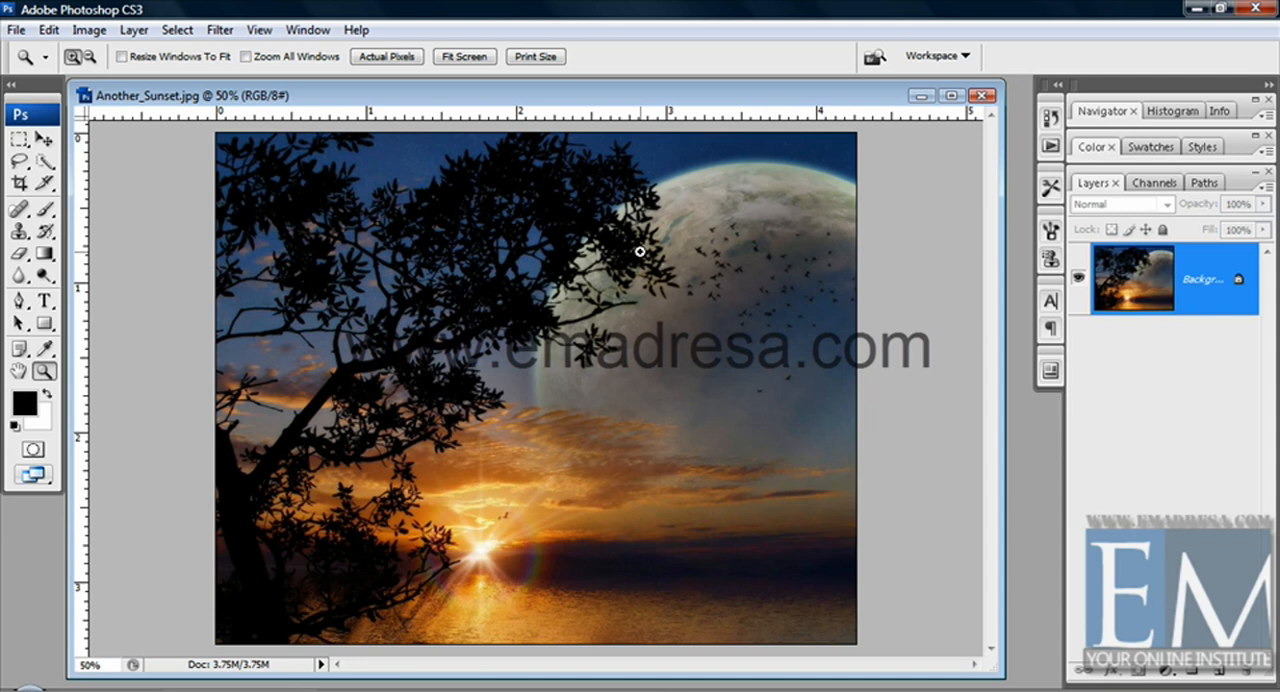
pyautogui.press('b')
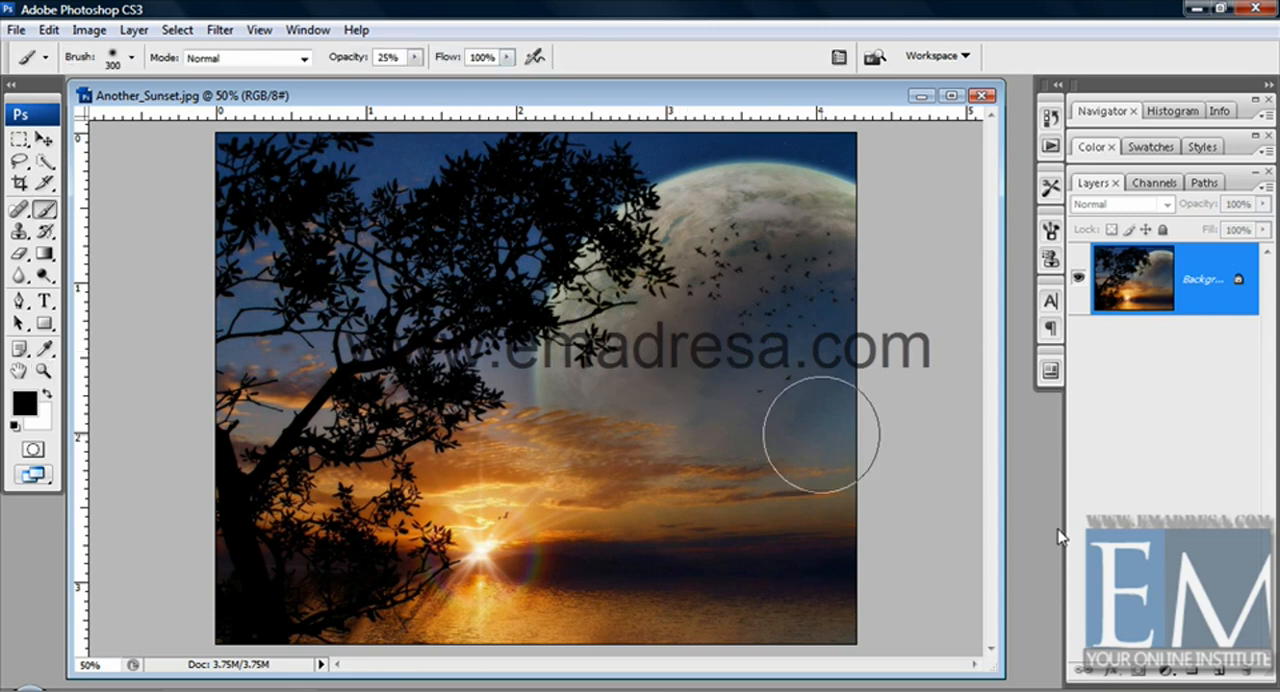
# Paint black over the moon on a new layer with the brush at 100% opacity and 9% flow
pyautogui.click(1212, 671)
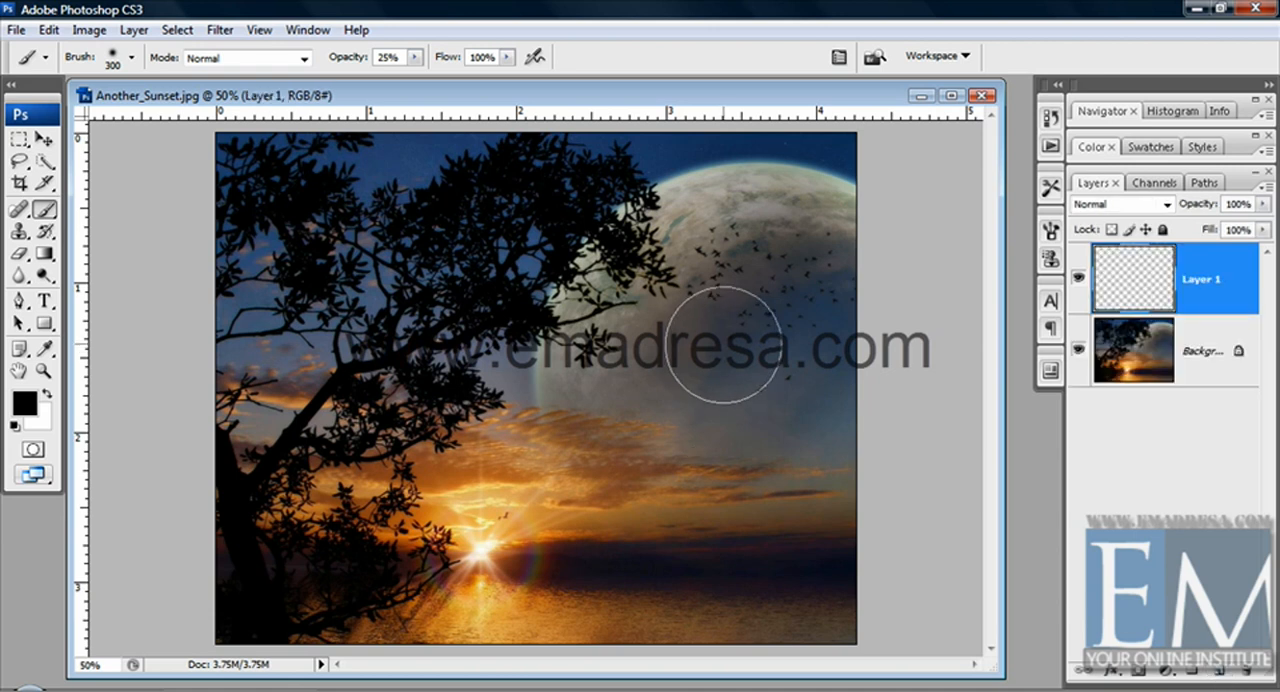
pyautogui.moveTo(415, 57)
pyautogui.mouseDown()
pyautogui.moveTo(486, 86)
pyautogui.moveTo(504, 70)
pyautogui.moveTo(414, 77)
pyautogui.mouseUp()
pyautogui.click(507, 57)
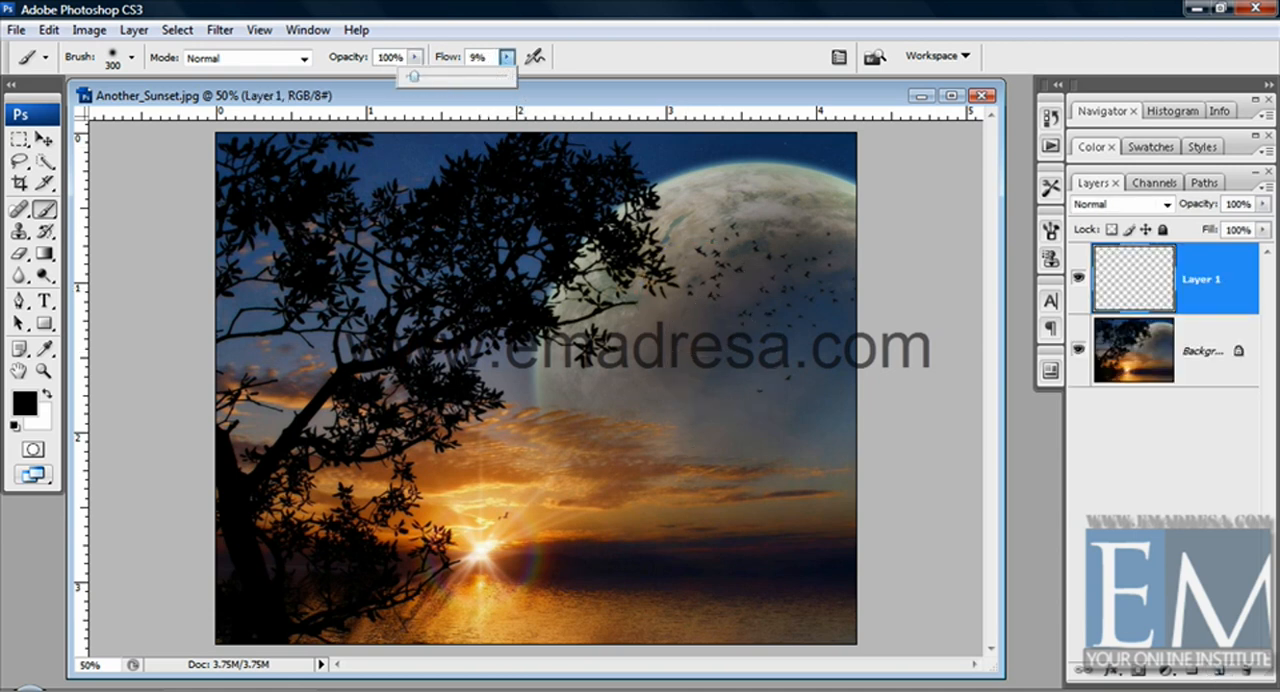
pyautogui.moveTo(736, 336)
pyautogui.mouseDown()
pyautogui.moveTo(643, 585)
pyautogui.moveTo(726, 387)
pyautogui.moveTo(754, 440)
pyautogui.moveTo(739, 597)
pyautogui.moveTo(793, 298)
pyautogui.moveTo(817, 605)
pyautogui.moveTo(813, 255)
pyautogui.moveTo(804, 290)
pyautogui.moveTo(685, 409)
pyautogui.moveTo(618, 371)
pyautogui.moveTo(602, 408)
pyautogui.moveTo(652, 255)
pyautogui.moveTo(680, 241)
pyautogui.moveTo(588, 366)
pyautogui.moveTo(640, 261)
pyautogui.moveTo(711, 232)
pyautogui.moveTo(790, 239)
pyautogui.moveTo(768, 211)
pyautogui.moveTo(688, 237)
pyautogui.moveTo(650, 350)
pyautogui.mouseUp()
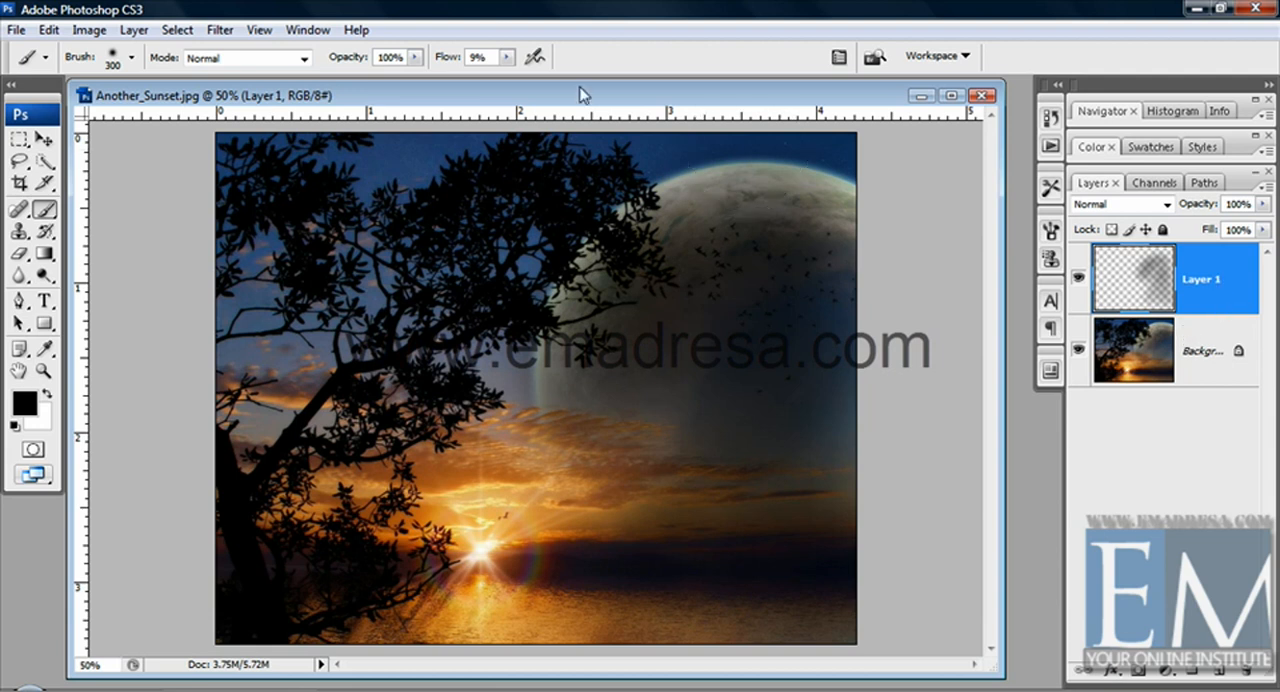
# Restore the brush flow to 100% and delete Layer 1 with its painted strokes
pyautogui.click(507, 57)
pyautogui.moveTo(511, 77); pyautogui.dragTo(630, 95)
pyautogui.click(640, 101)
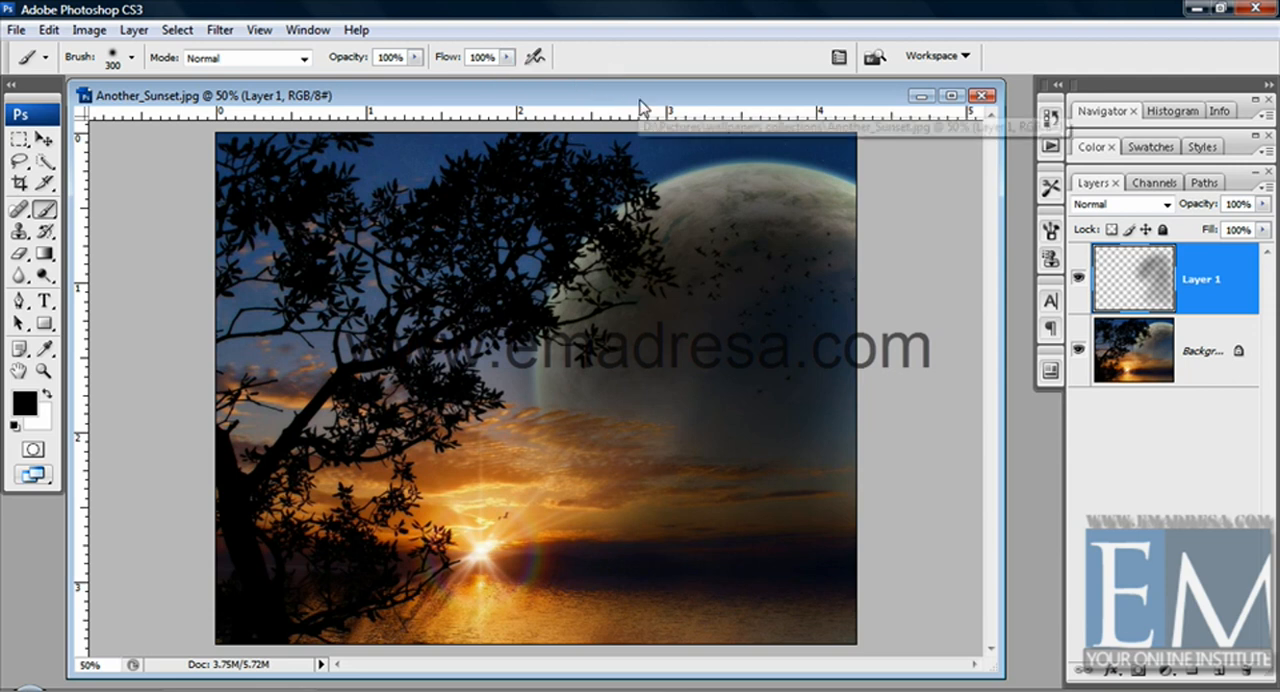
pyautogui.moveTo(1235, 308); pyautogui.dragTo(1252, 671)
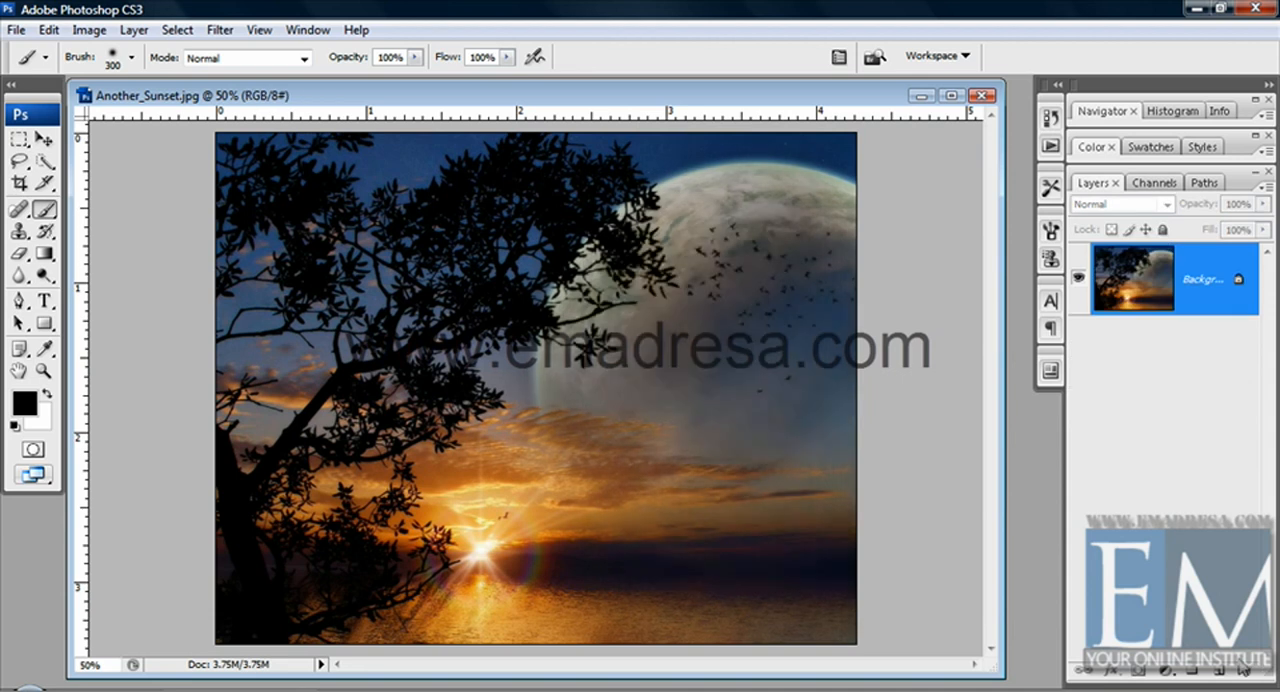
# Paint diagonal black test strokes from the moon toward the sea with the airbrush enabled and with it disabled, undoing each stroke
pyautogui.click(535, 58)
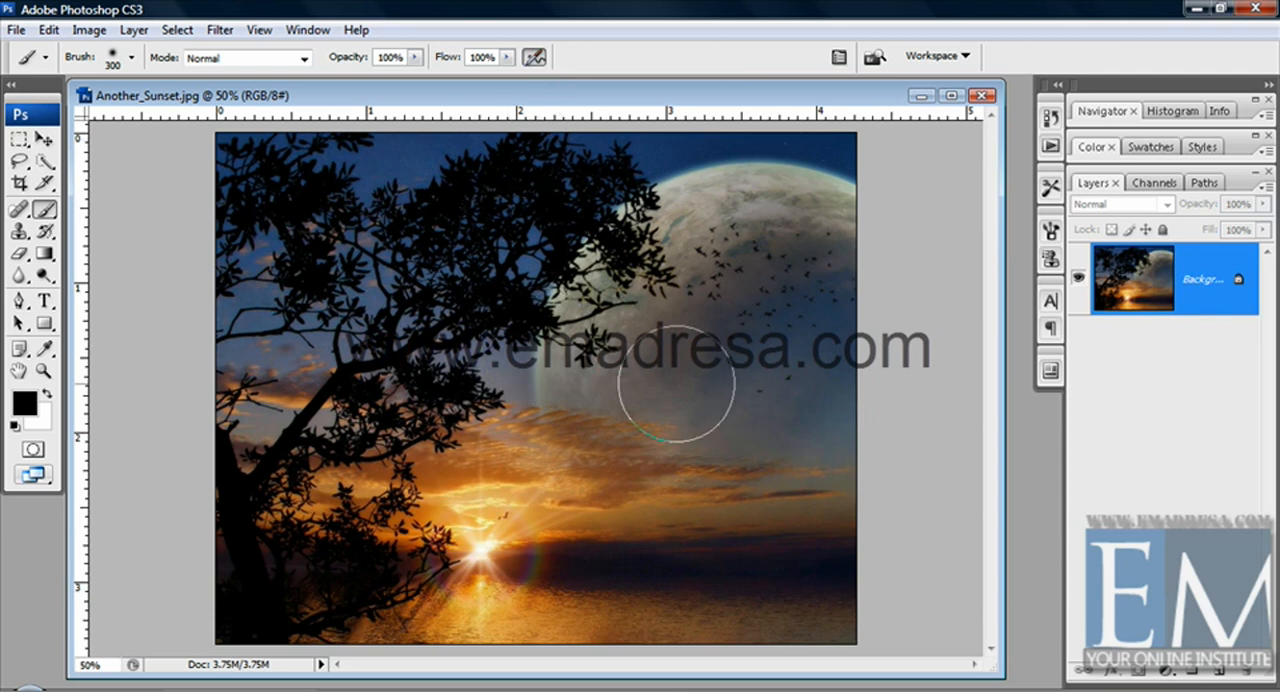
pyautogui.click(415, 57)
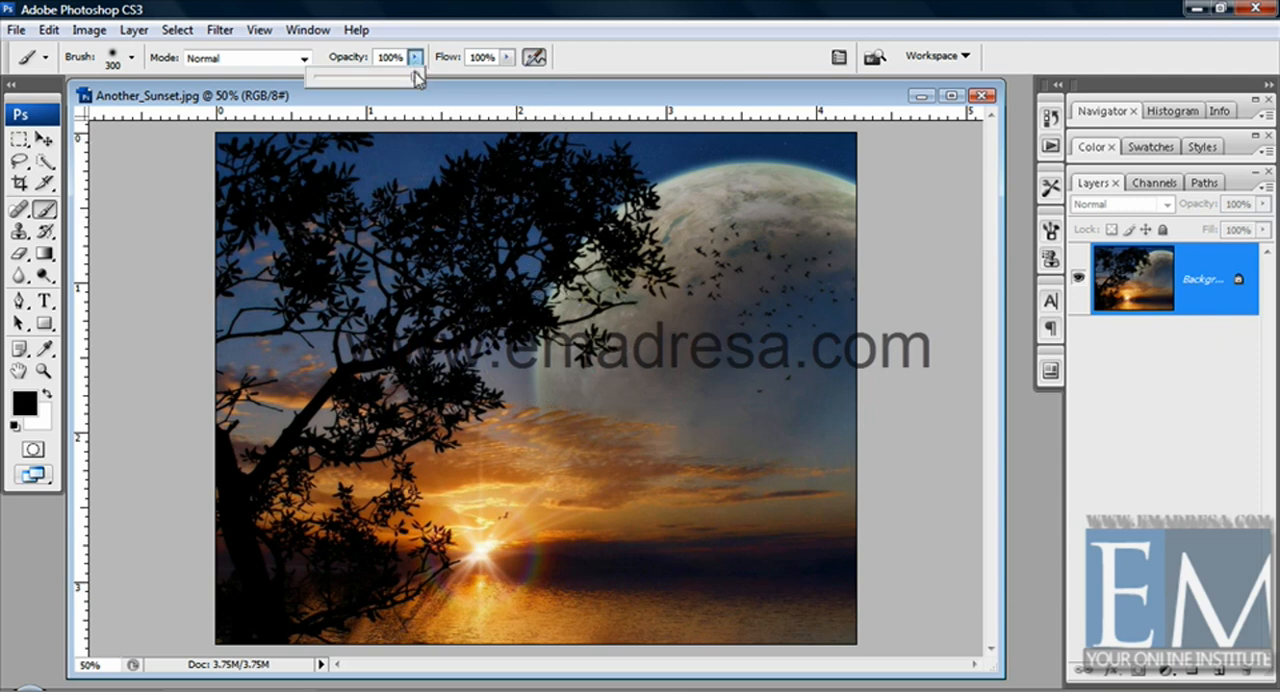
pyautogui.click(546, 95)
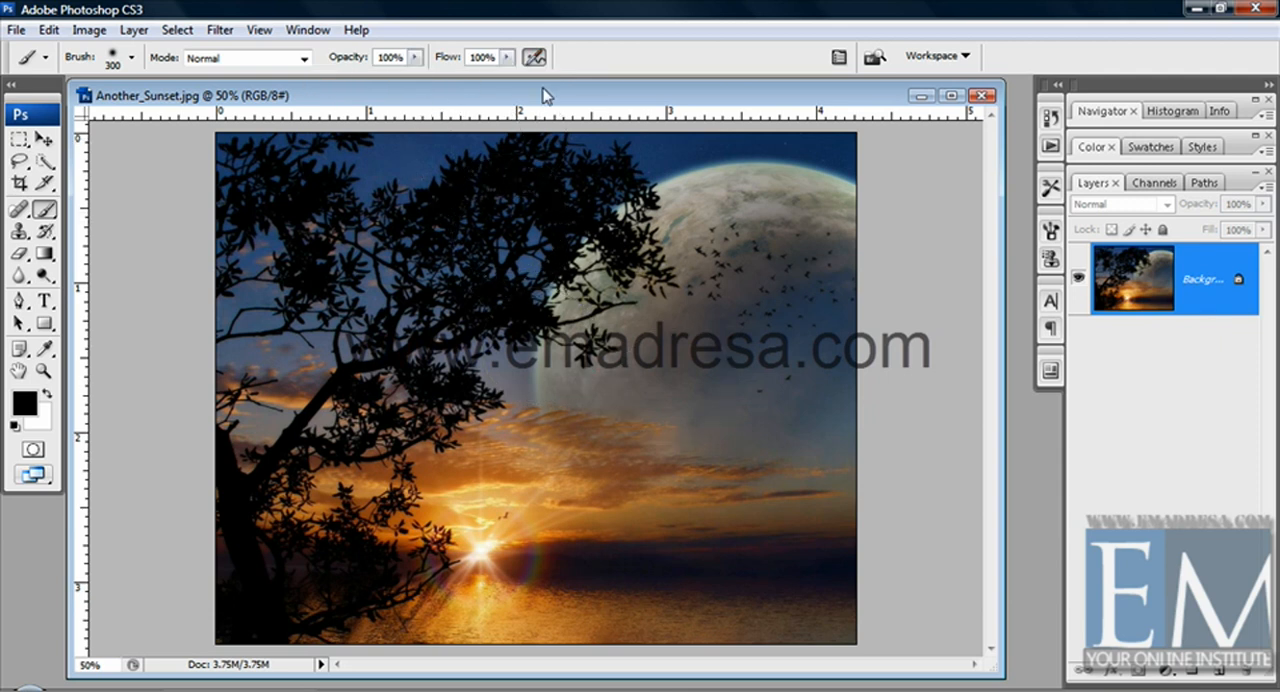
pyautogui.moveTo(720, 288)
pyautogui.mouseDown()
pyautogui.moveTo(657, 386)
pyautogui.moveTo(601, 535)
pyautogui.moveTo(571, 537)
pyautogui.moveTo(586, 557)
pyautogui.mouseUp()
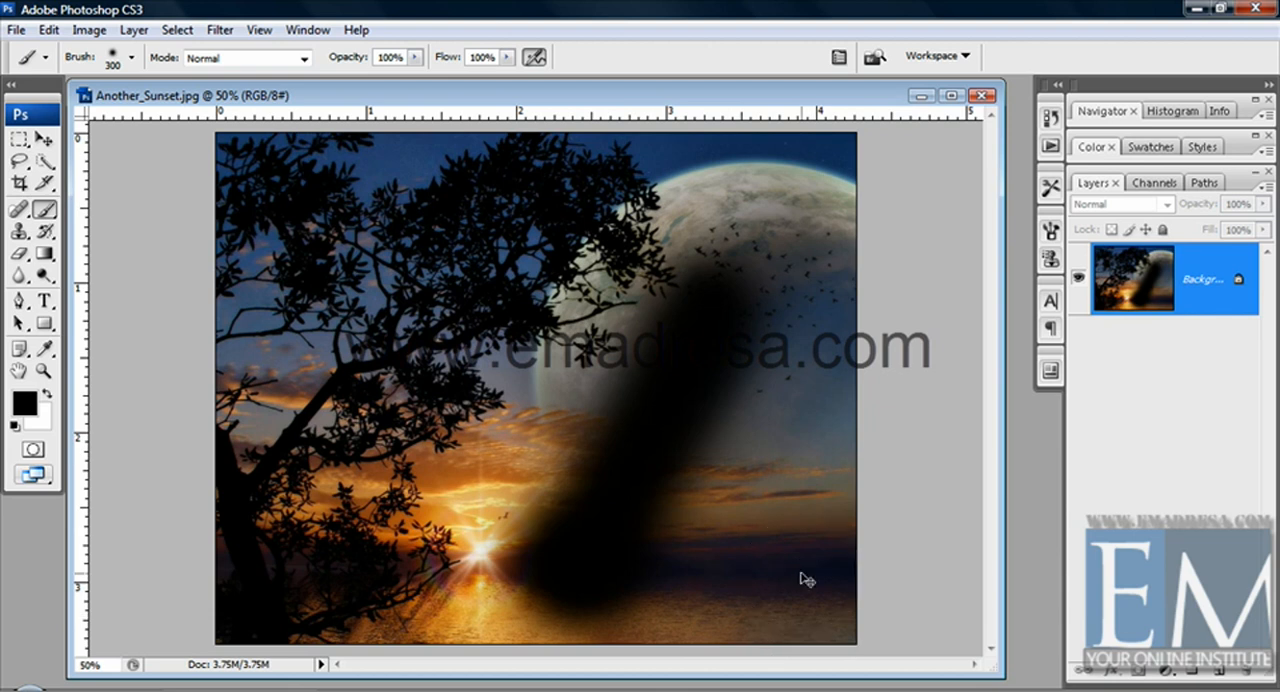
pyautogui.hotkey('ctrl', 'z')
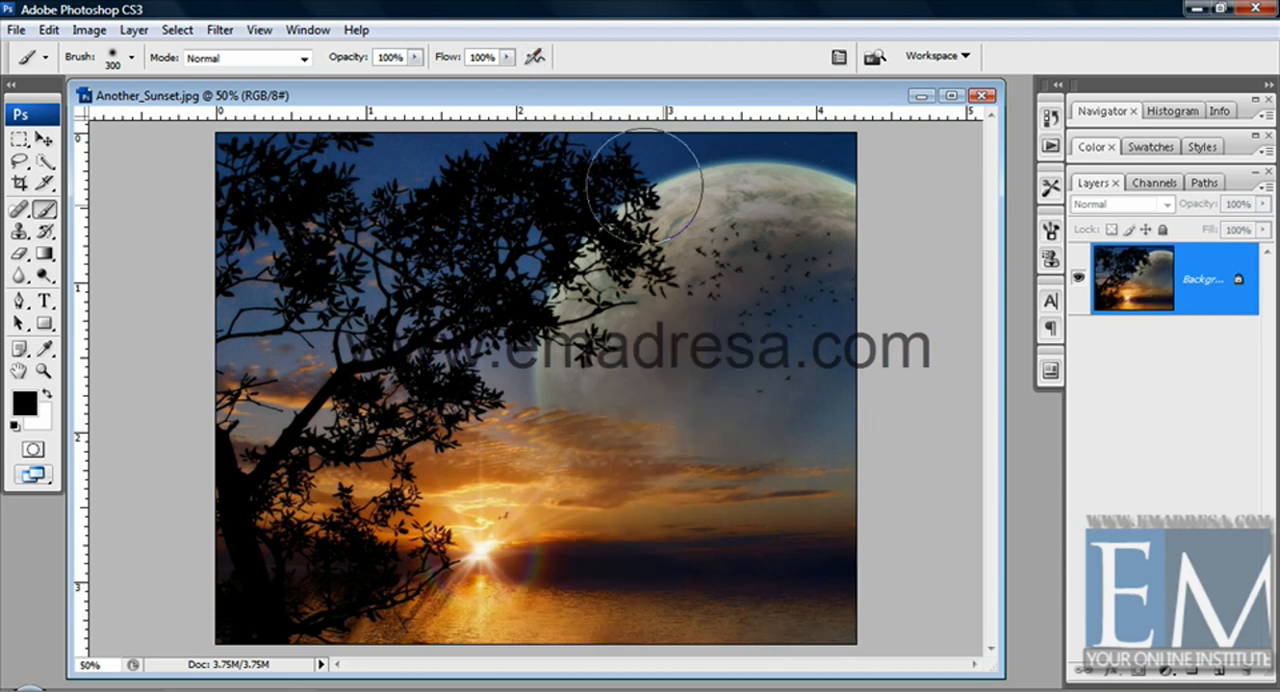
pyautogui.moveTo(715, 222)
pyautogui.mouseDown()
pyautogui.moveTo(729, 300)
pyautogui.moveTo(571, 451)
pyautogui.moveTo(562, 492)
pyautogui.mouseUp()
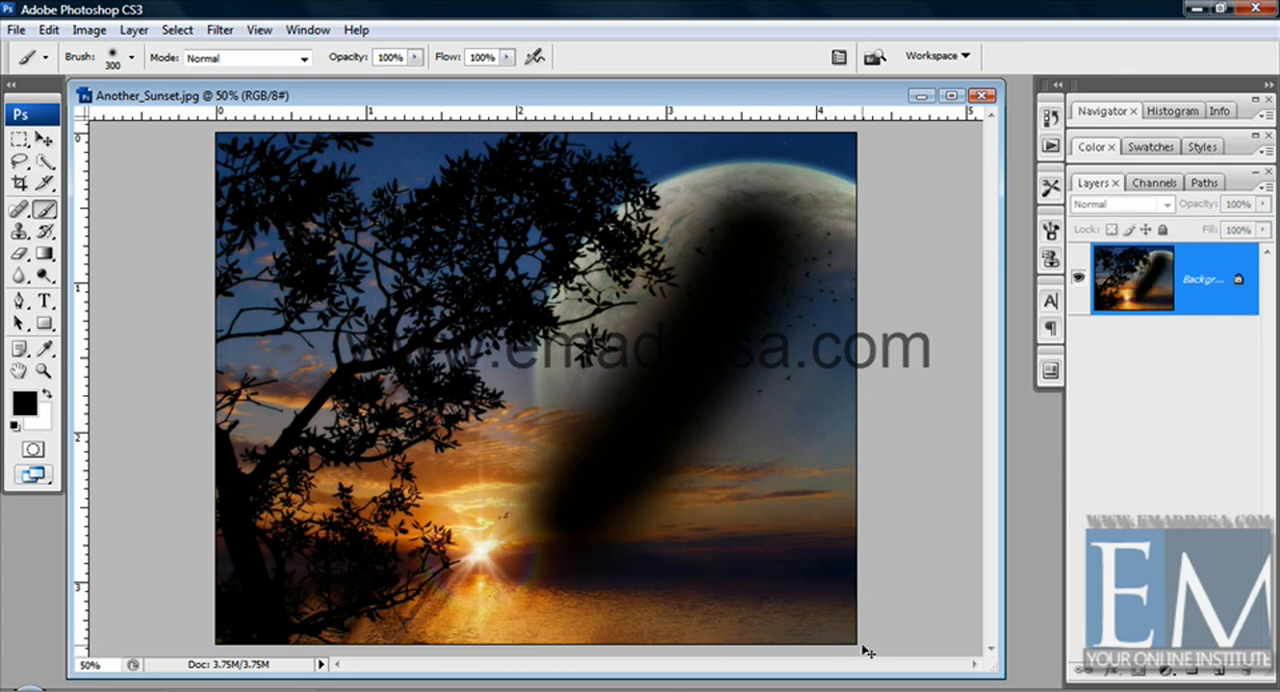
pyautogui.hotkey('ctrl', 'z')
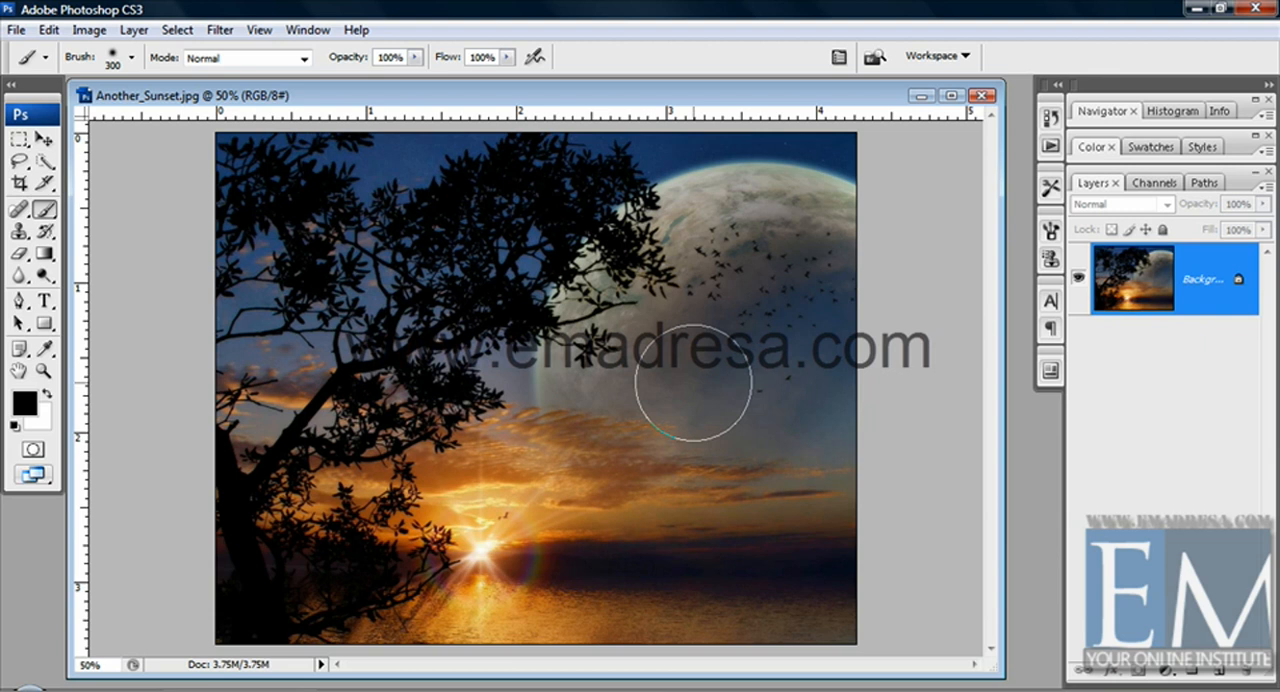
# Set the soft brush's master diameter to 129 px and enable the airbrush capabilities
pyautogui.rightClick(672, 378)
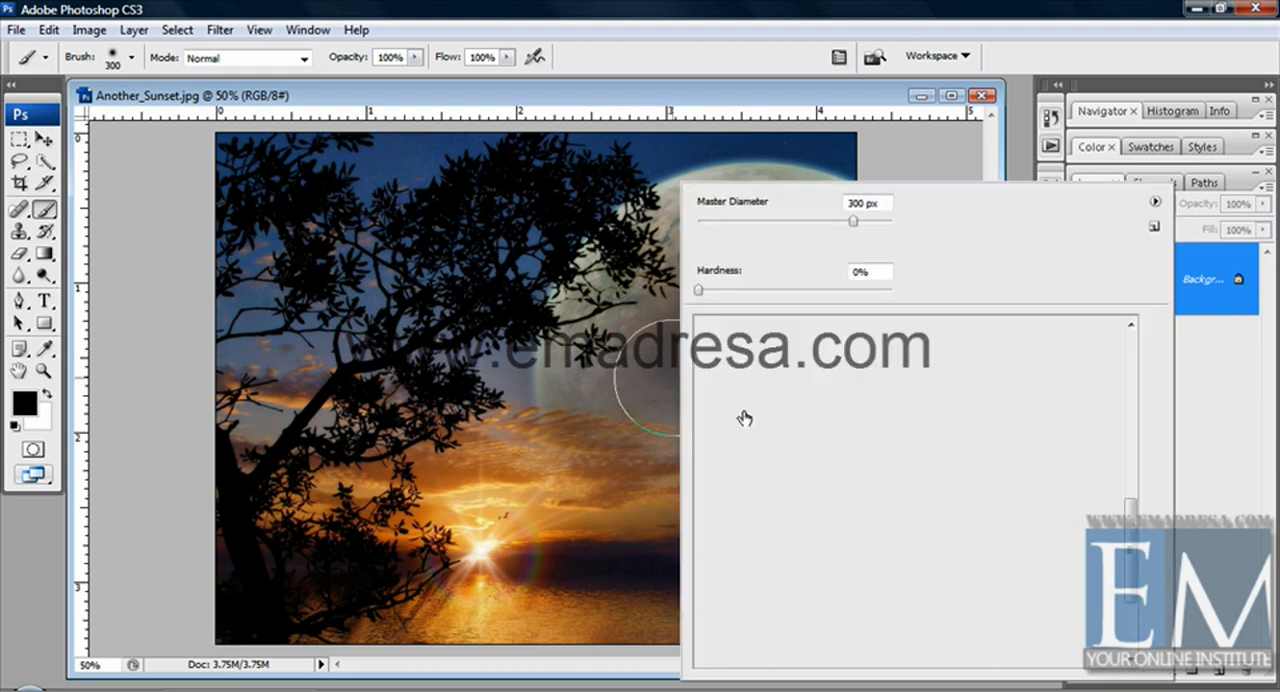
pyautogui.moveTo(826, 221); pyautogui.dragTo(809, 221)
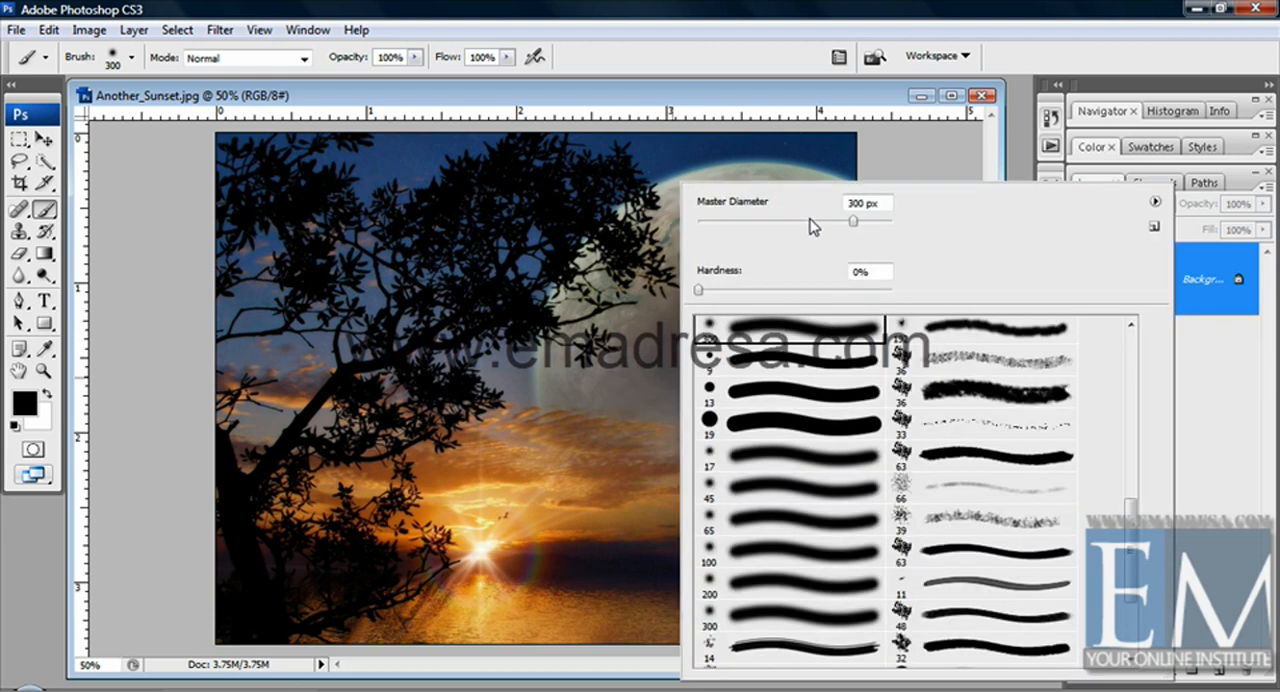
pyautogui.click(705, 113)
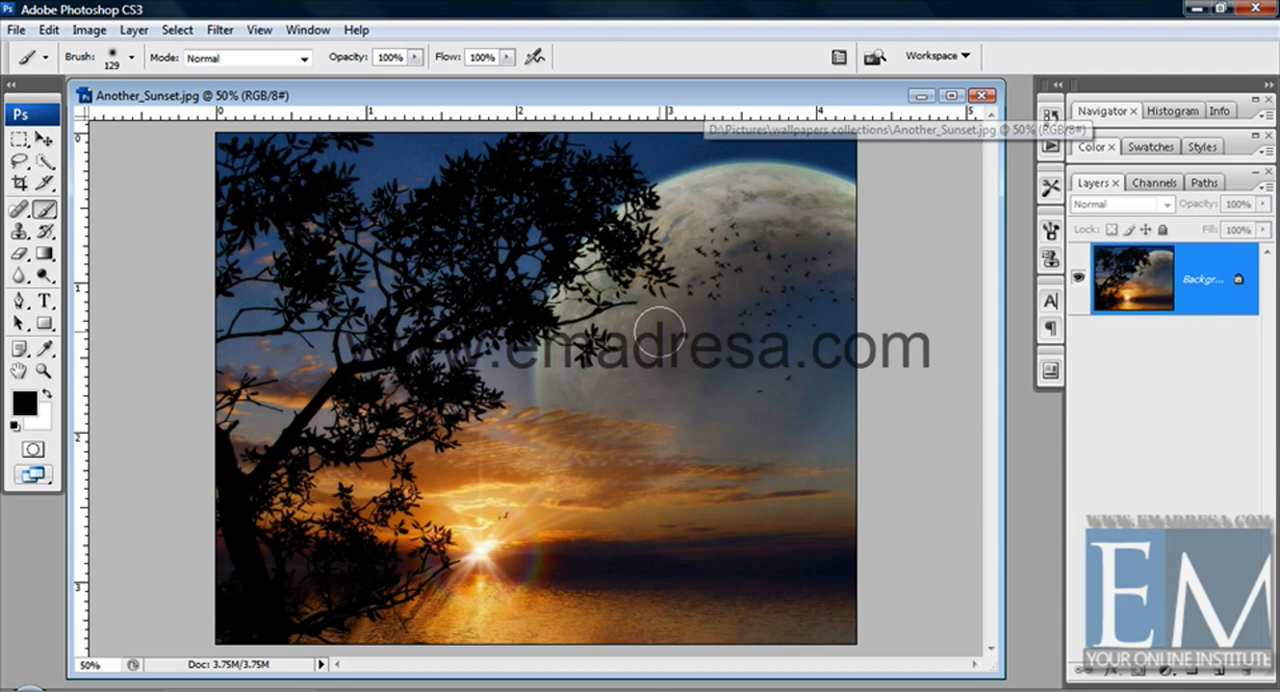
pyautogui.click(535, 58)
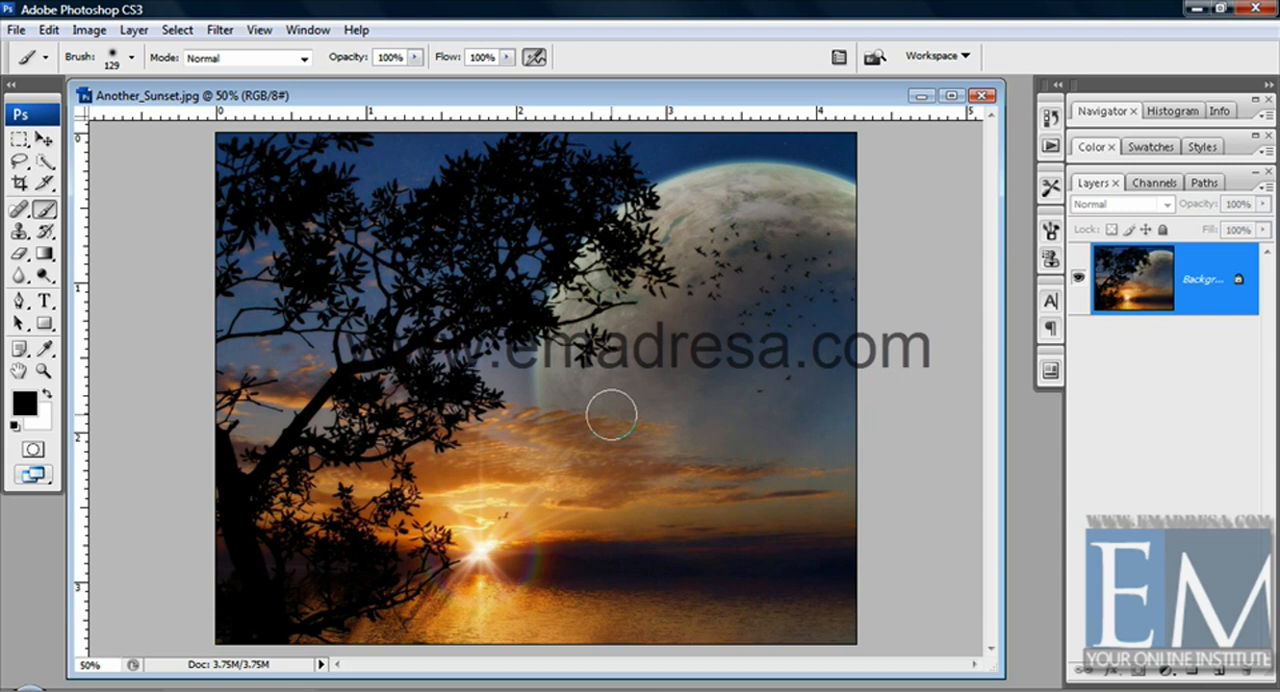
pyautogui.click(535, 60)
# View the brush preset picker both over the canvas and from the brush options, closing it without changes
pyautogui.rightClick(535, 311)
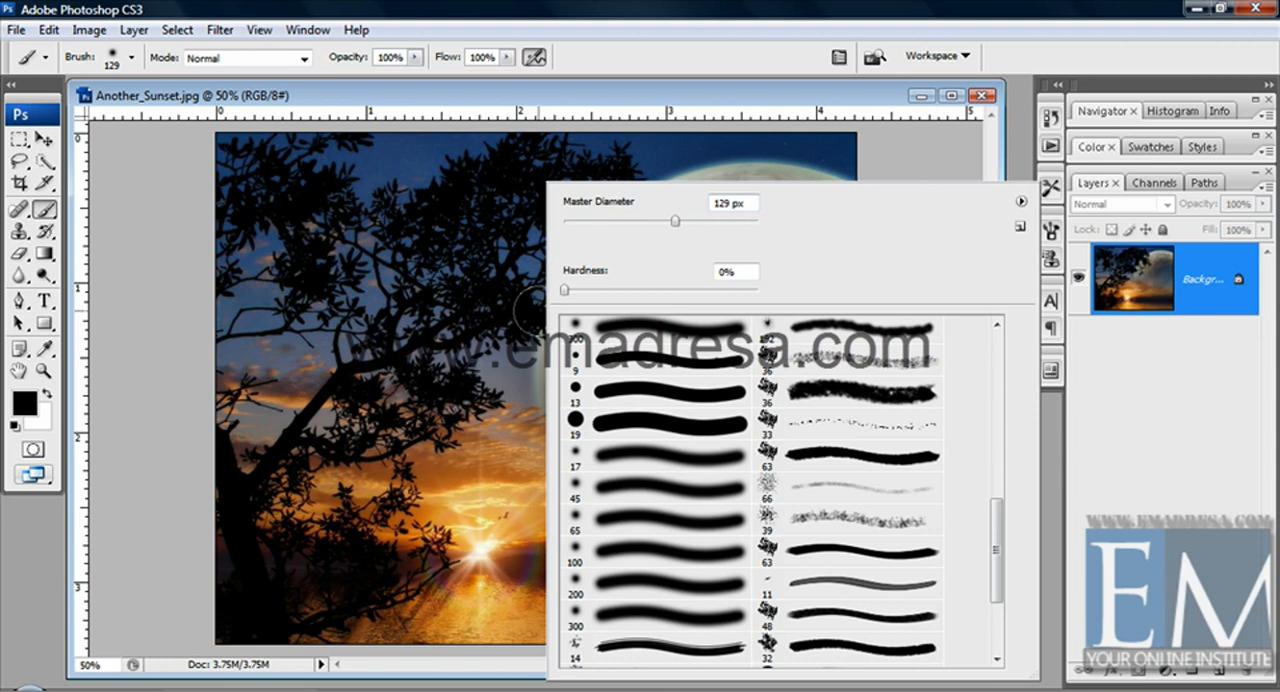
pyautogui.click(134, 60)
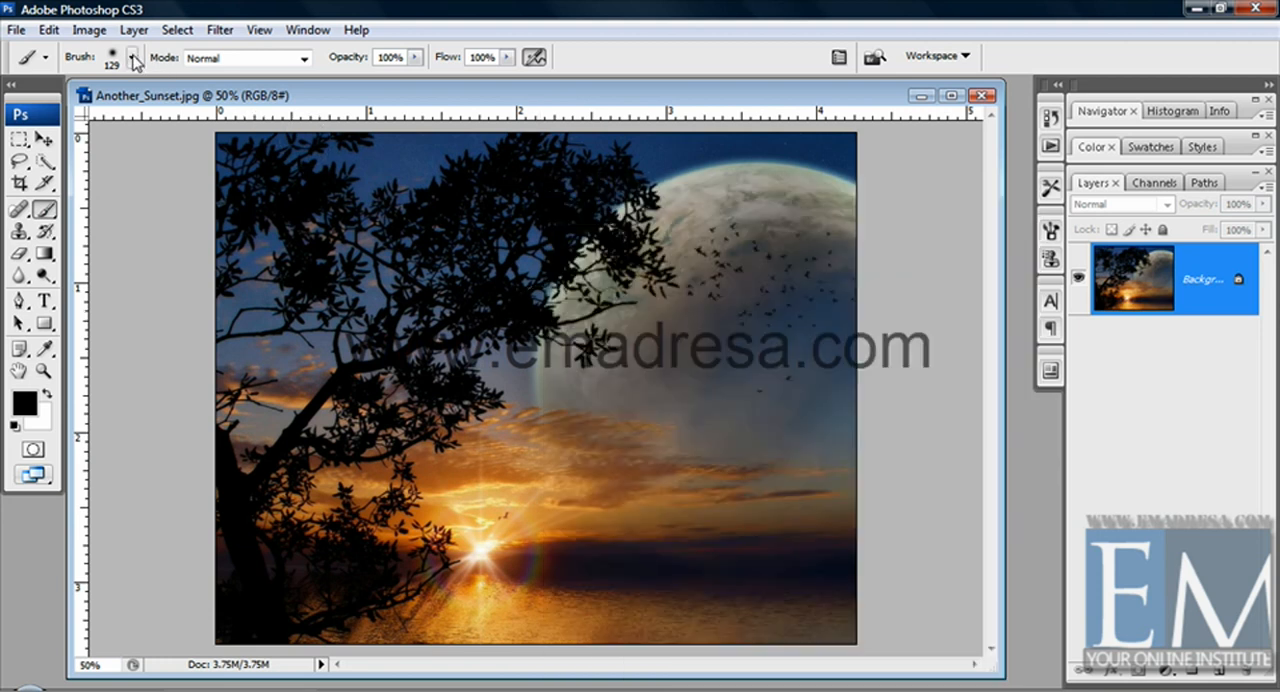
pyautogui.click(134, 60)
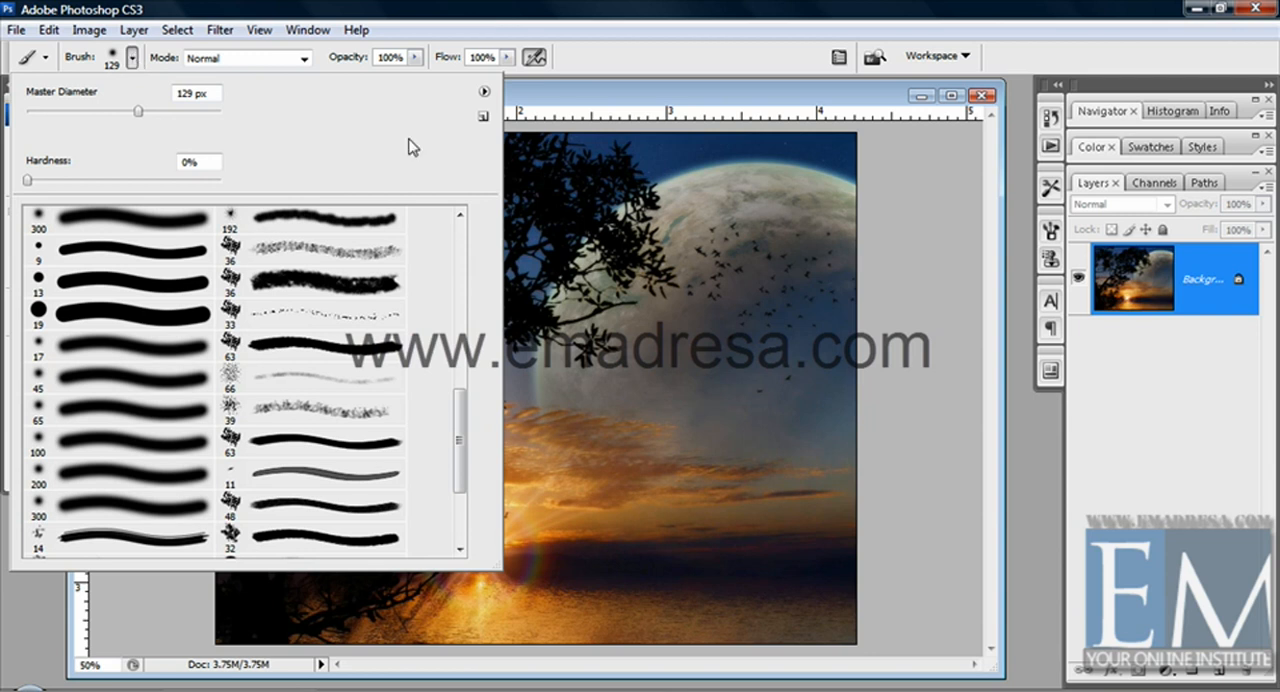
pyautogui.click(603, 100)
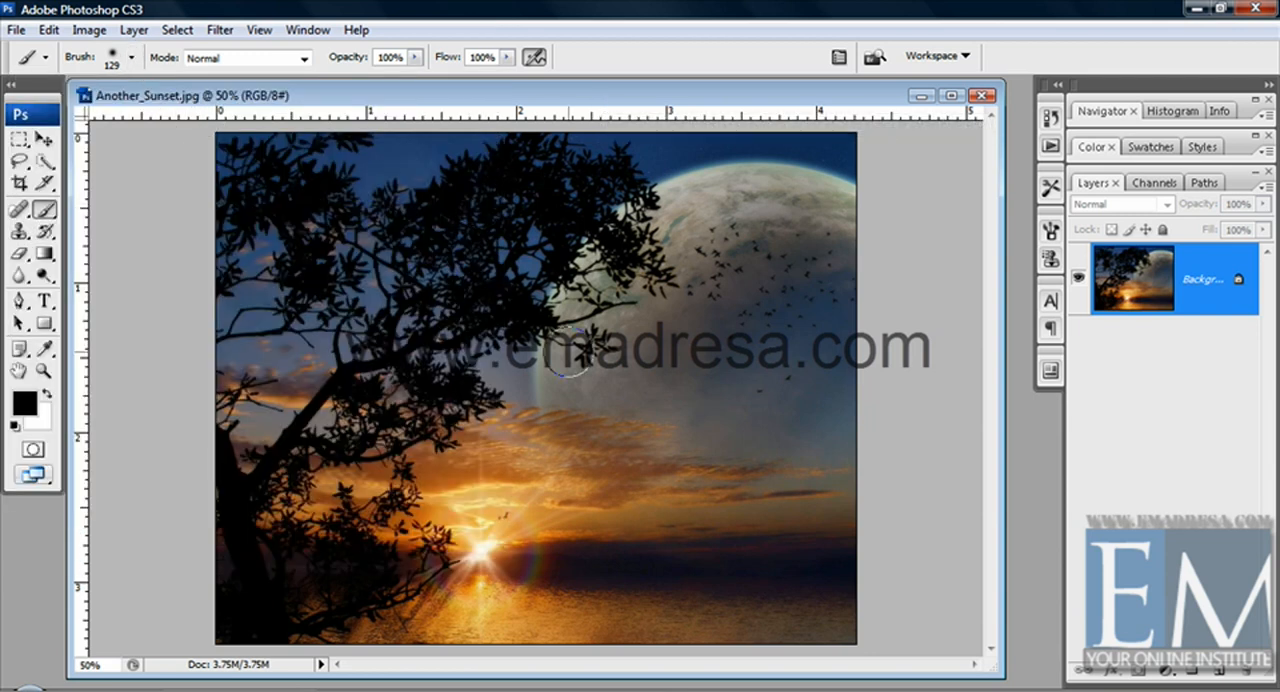
# Set the brush diameter to 56 px, paint a short black zigzag across the lower moon and undo it
pyautogui.rightClick(578, 328)
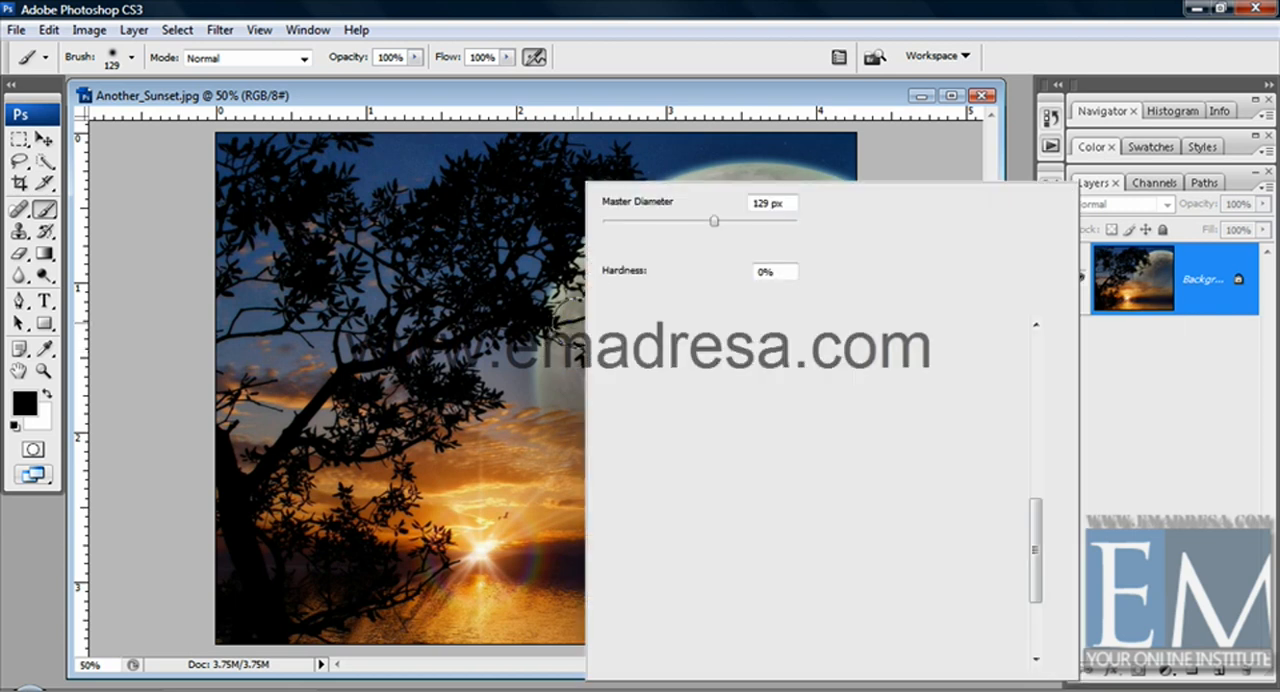
pyautogui.click(657, 222)
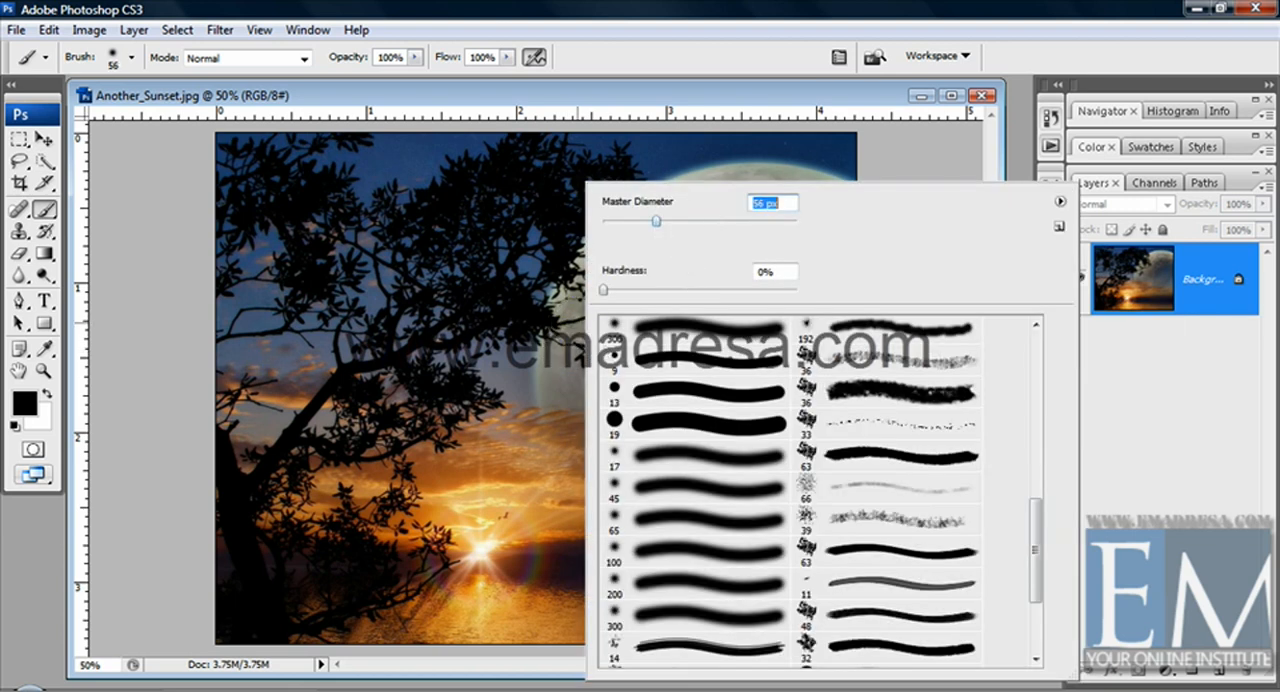
pyautogui.click(505, 105)
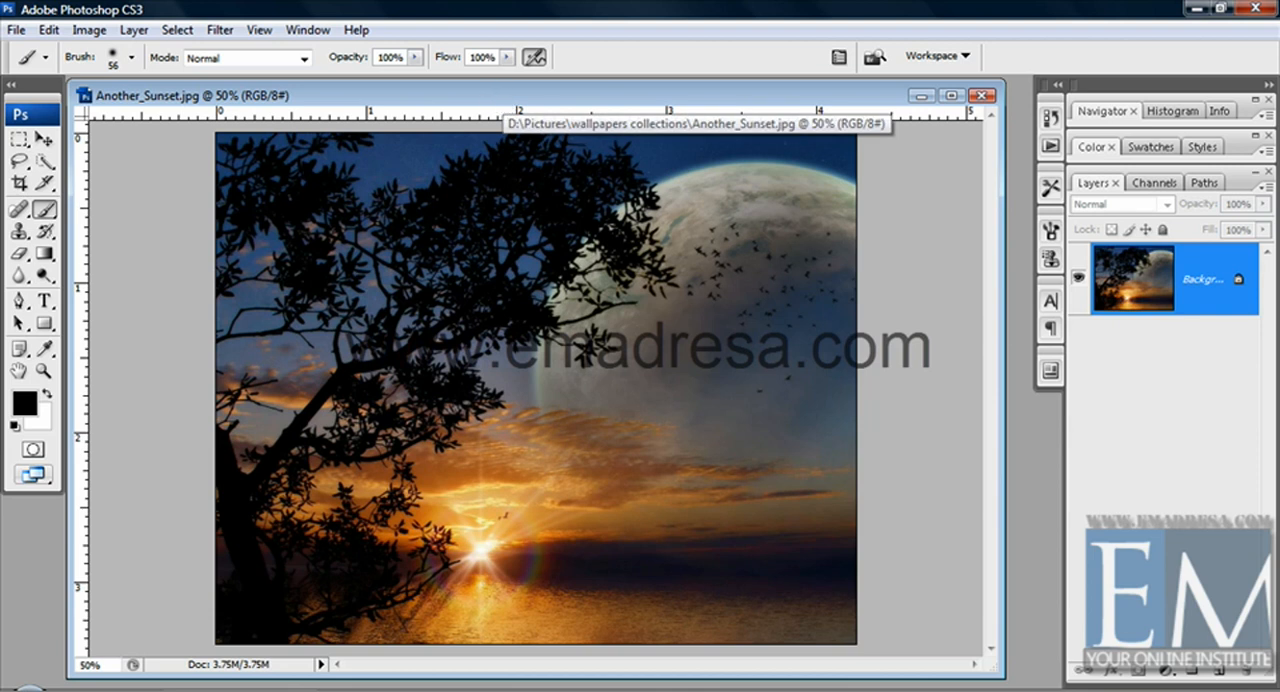
pyautogui.moveTo(614, 420)
pyautogui.mouseDown()
pyautogui.moveTo(672, 393)
pyautogui.moveTo(681, 421)
pyautogui.moveTo(727, 425)
pyautogui.moveTo(760, 423)
pyautogui.mouseUp()
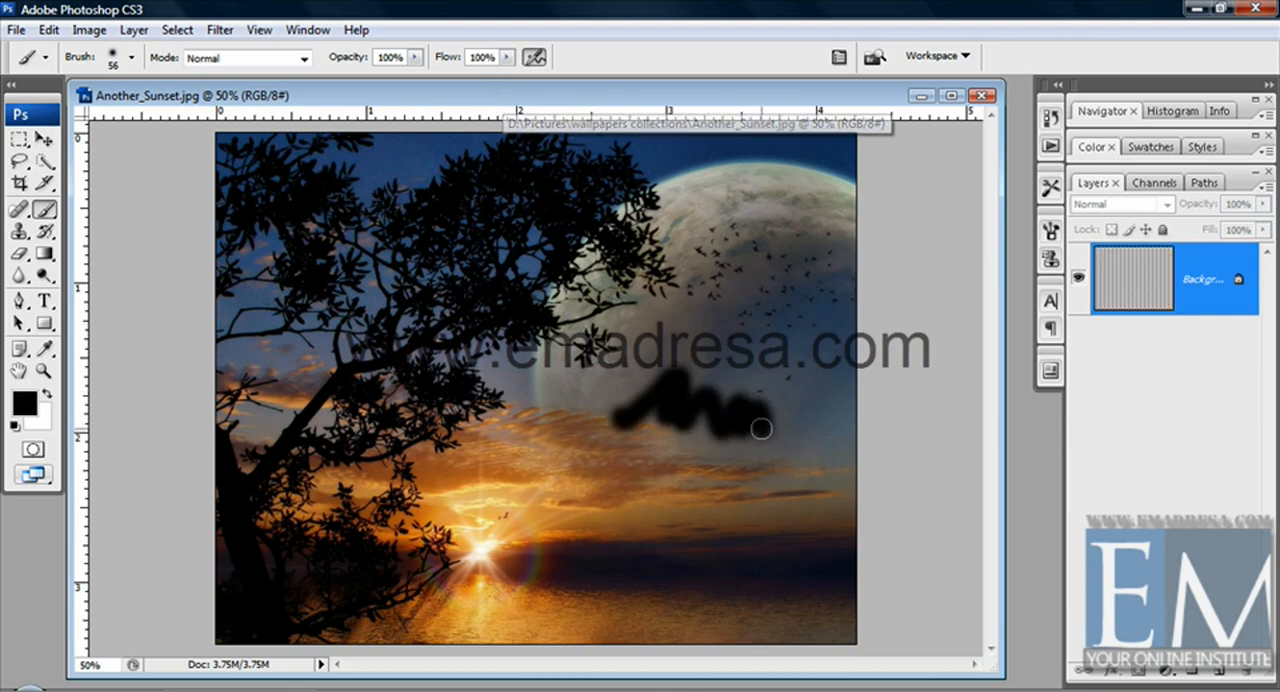
pyautogui.hotkey('ctrl', 'z')
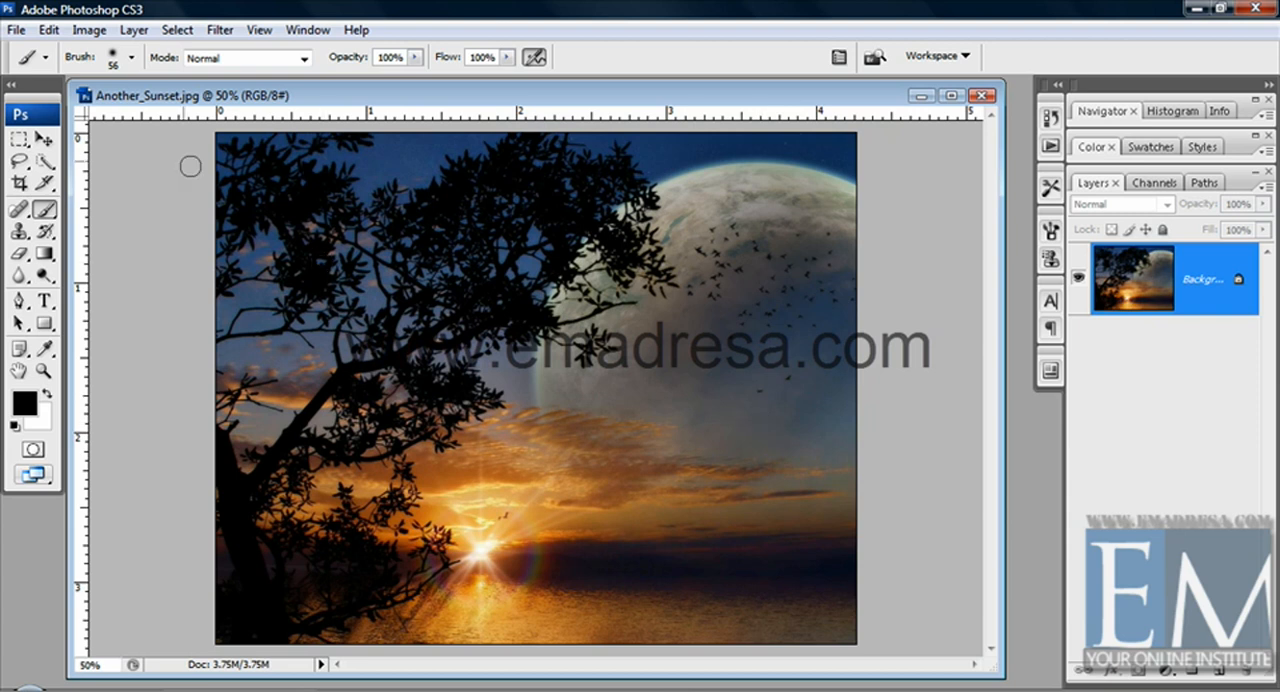
# Set the brush diameter to 74 px, paint a curling black stroke from the lower moon to the horizon and undo it
pyautogui.click(131, 57)
pyautogui.moveTo(103, 111); pyautogui.dragTo(100, 117)
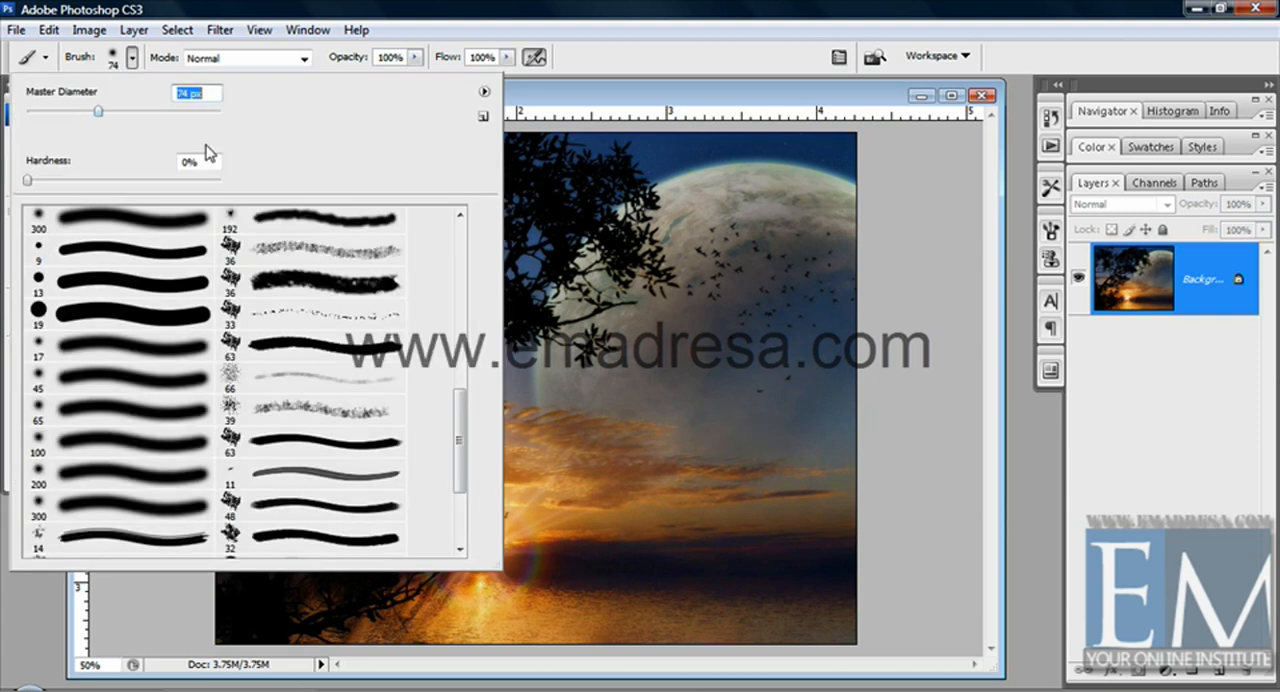
pyautogui.click(602, 101)
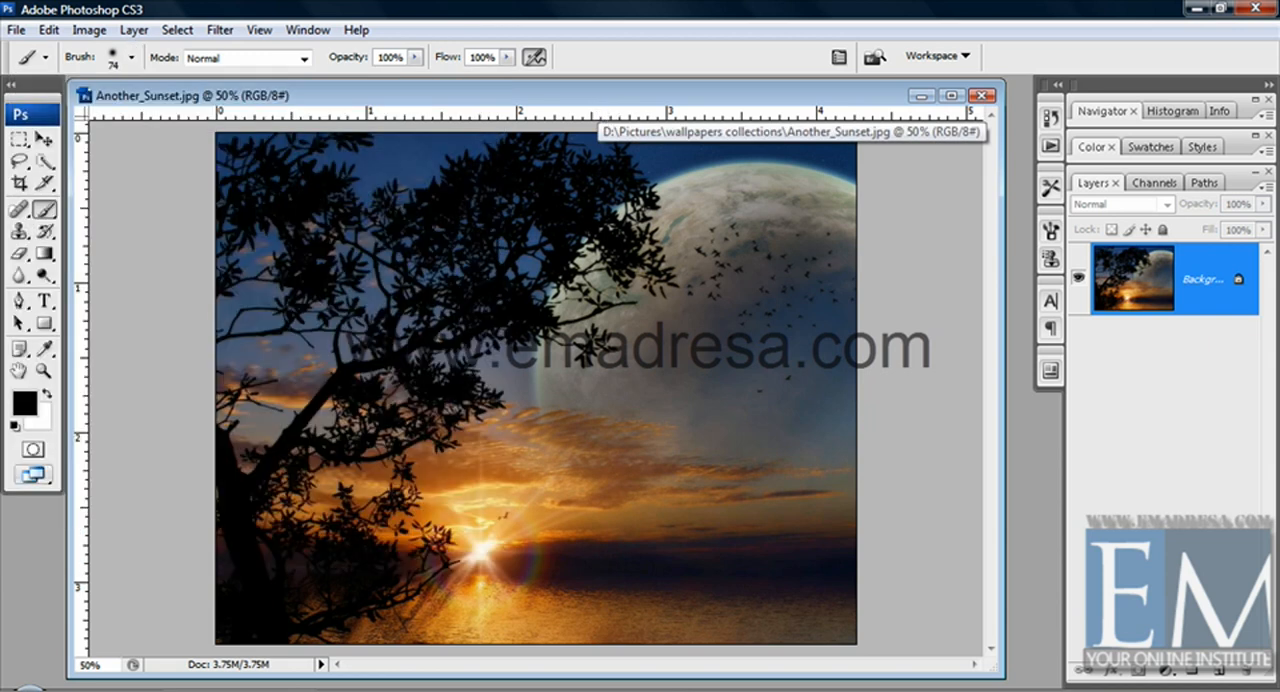
pyautogui.moveTo(620, 410)
pyautogui.mouseDown()
pyautogui.moveTo(625, 395)
pyautogui.moveTo(672, 415)
pyautogui.moveTo(560, 458)
pyautogui.moveTo(680, 531)
pyautogui.moveTo(722, 519)
pyautogui.mouseUp()
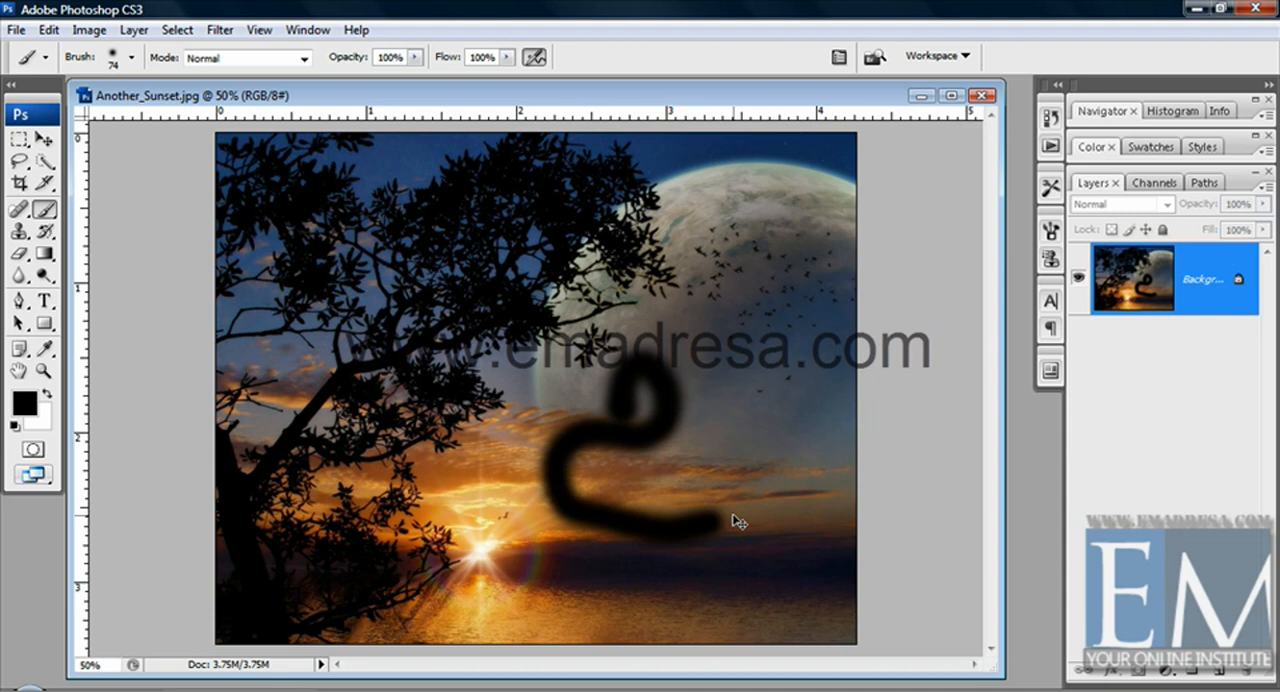
pyautogui.hotkey('ctrl', 'z')
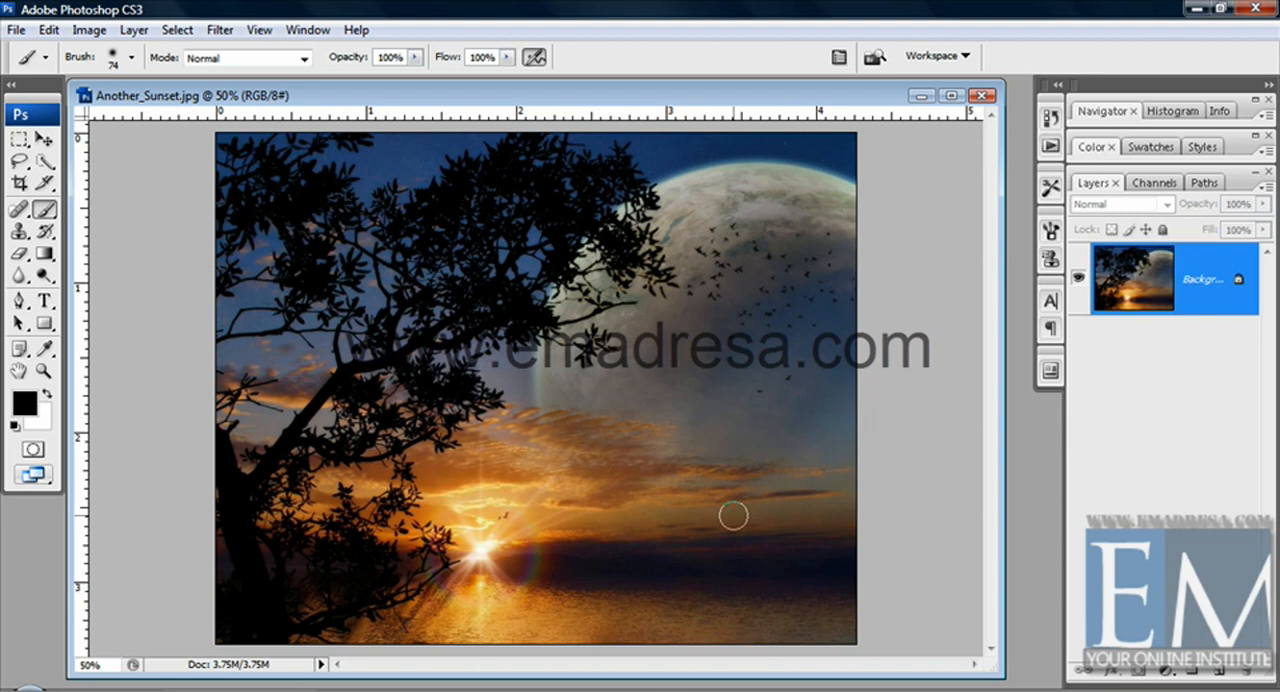
# Open the Brushes palette to view its presets and brush options, then collapse it
pyautogui.click(842, 58)
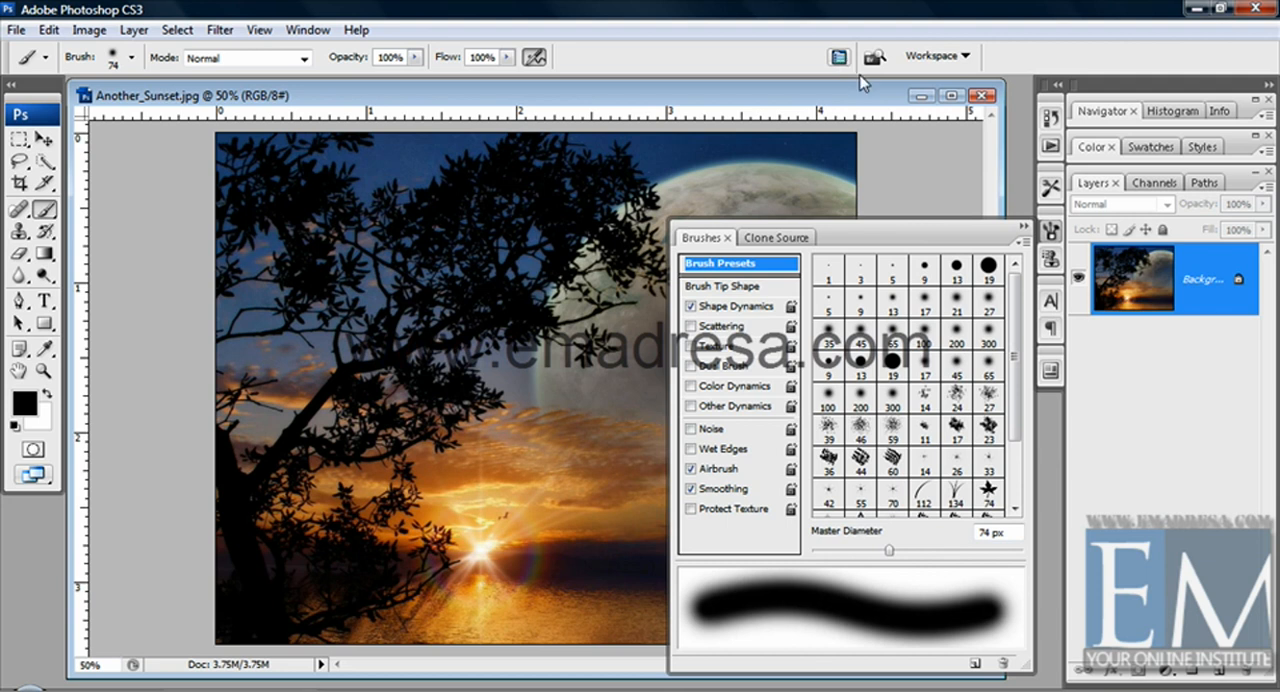
pyautogui.click(1022, 227)
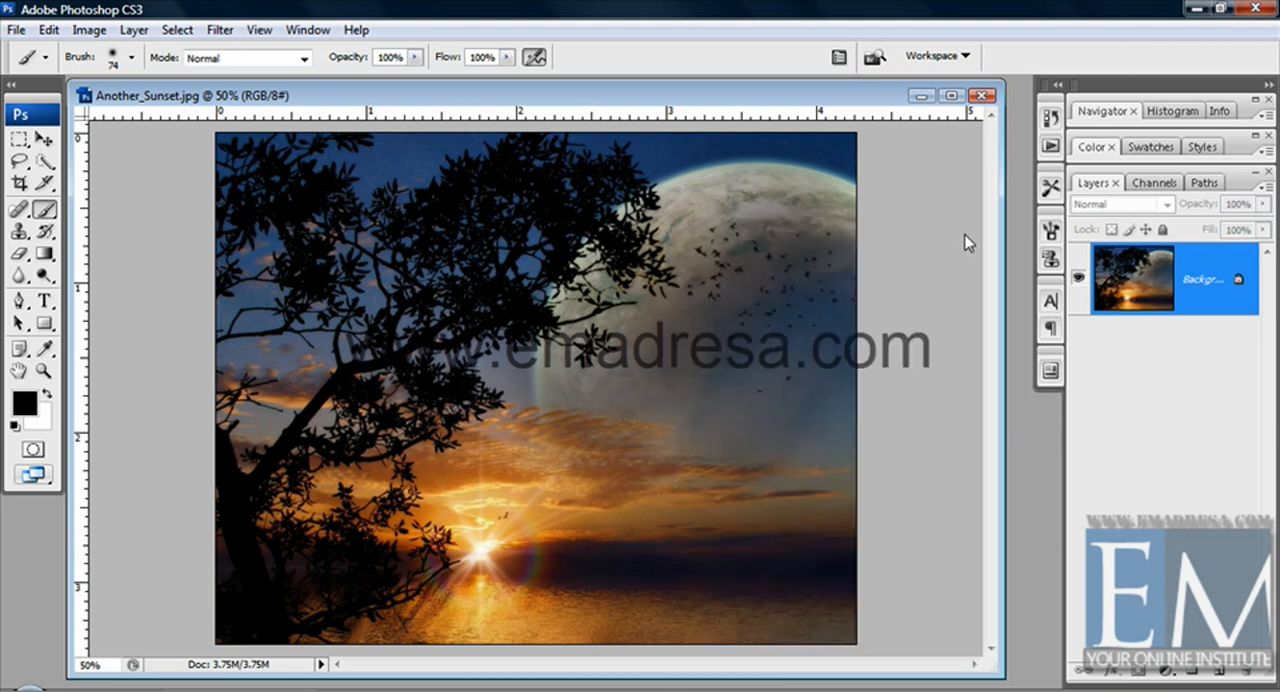